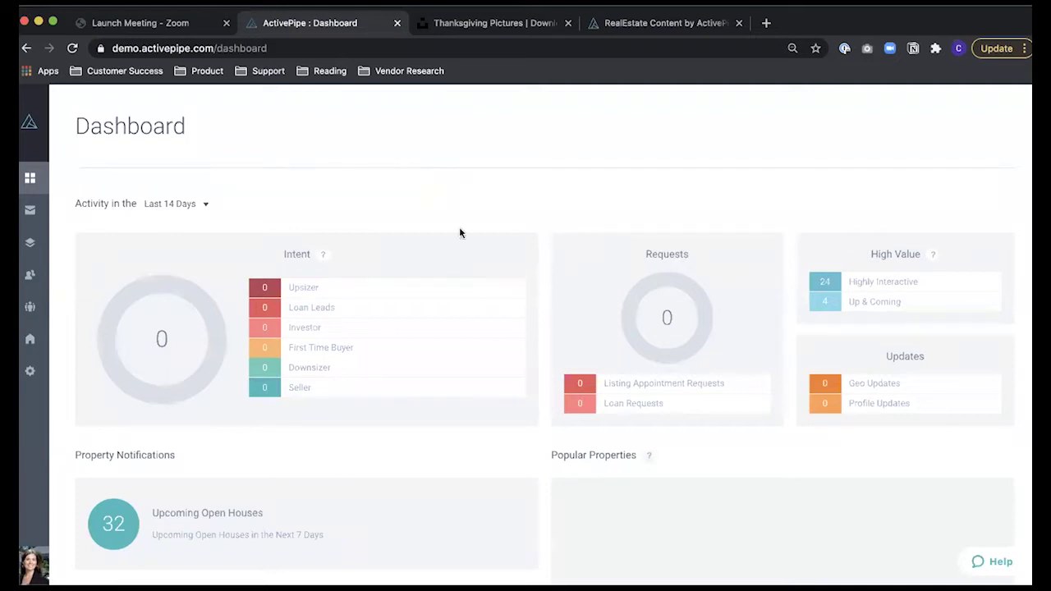
Step: Open the Emails list and show the actions available for the Content email
mouse_move(30, 178)
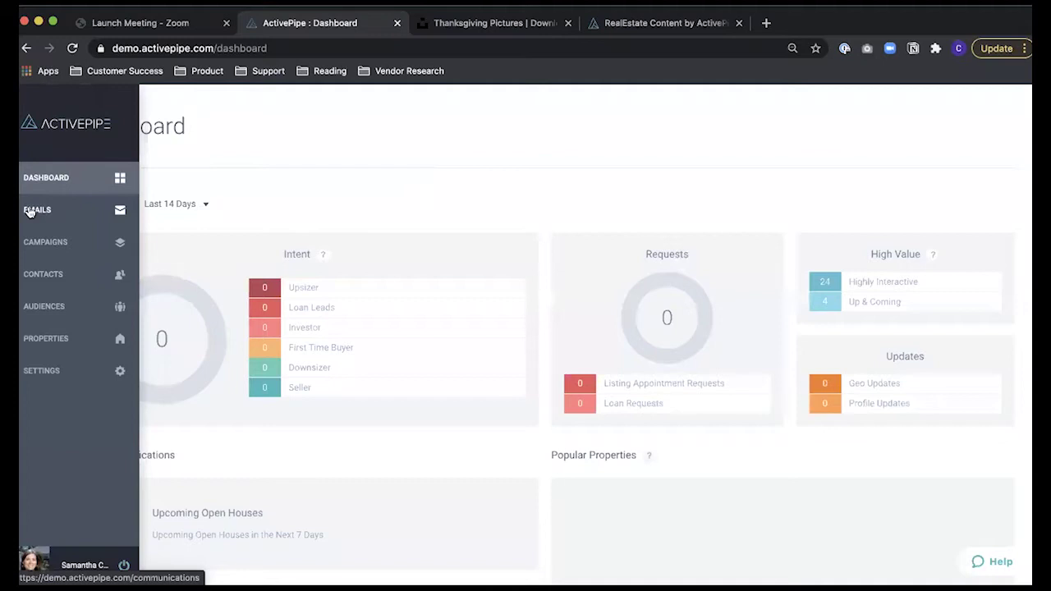
left_click(30, 210)
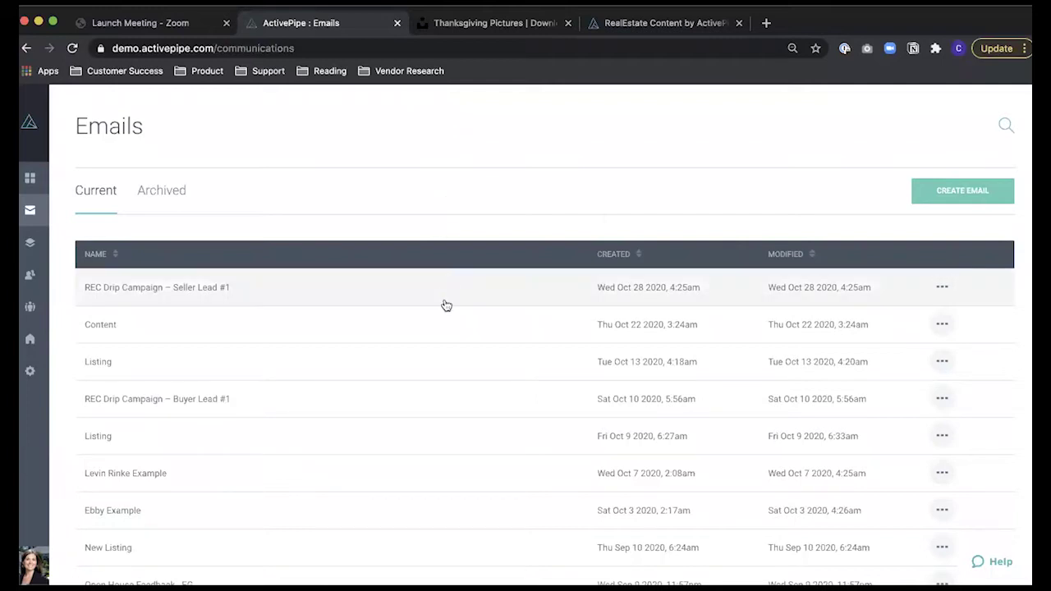
left_click(944, 323)
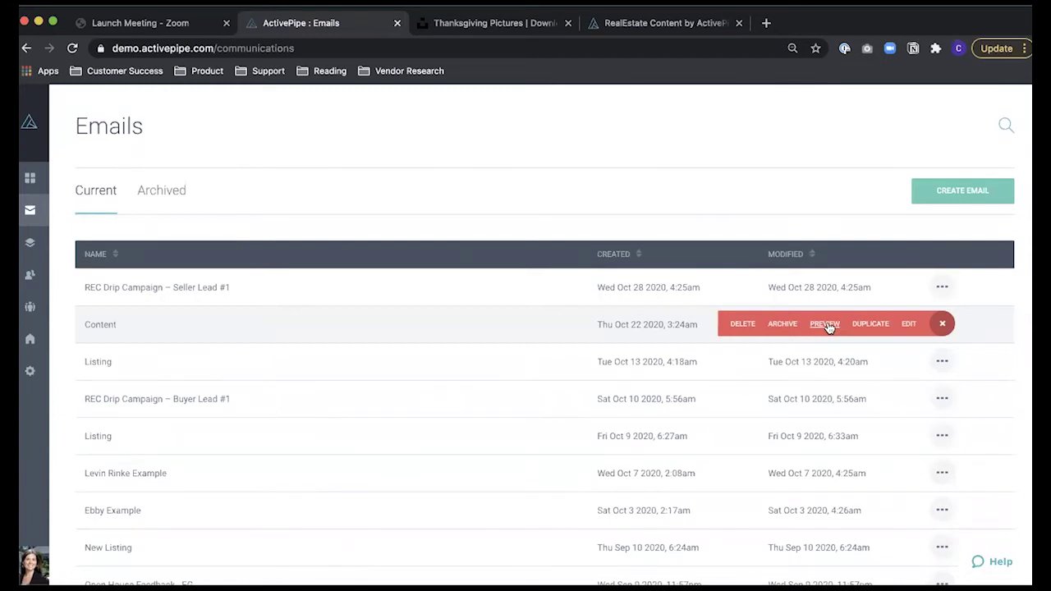
left_click(761, 208)
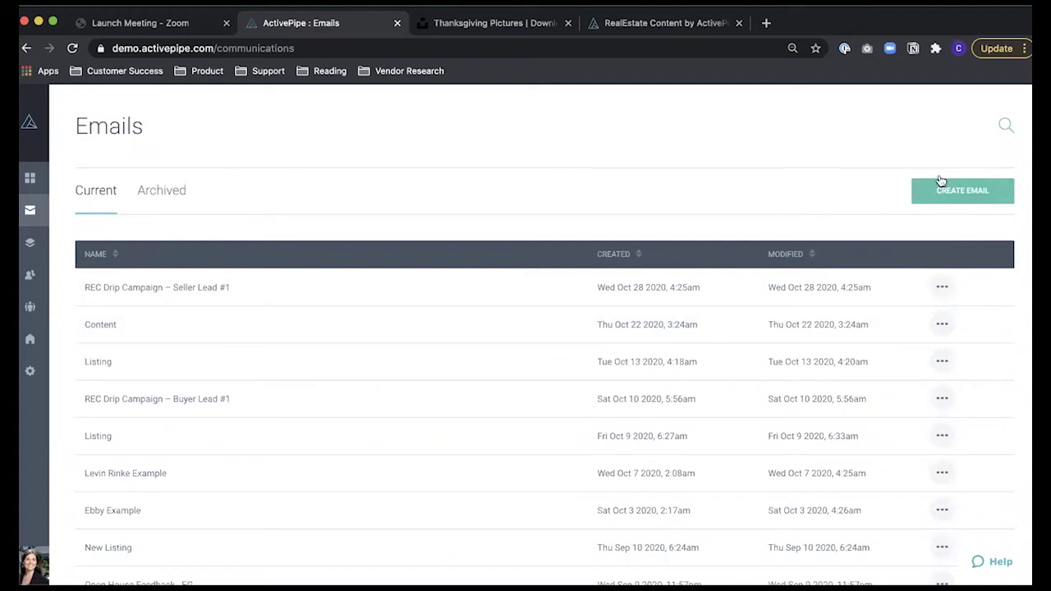
Step: Create an email from the Newtown Template USA and name it "Thanksgiving Newsletter"
left_click(988, 197)
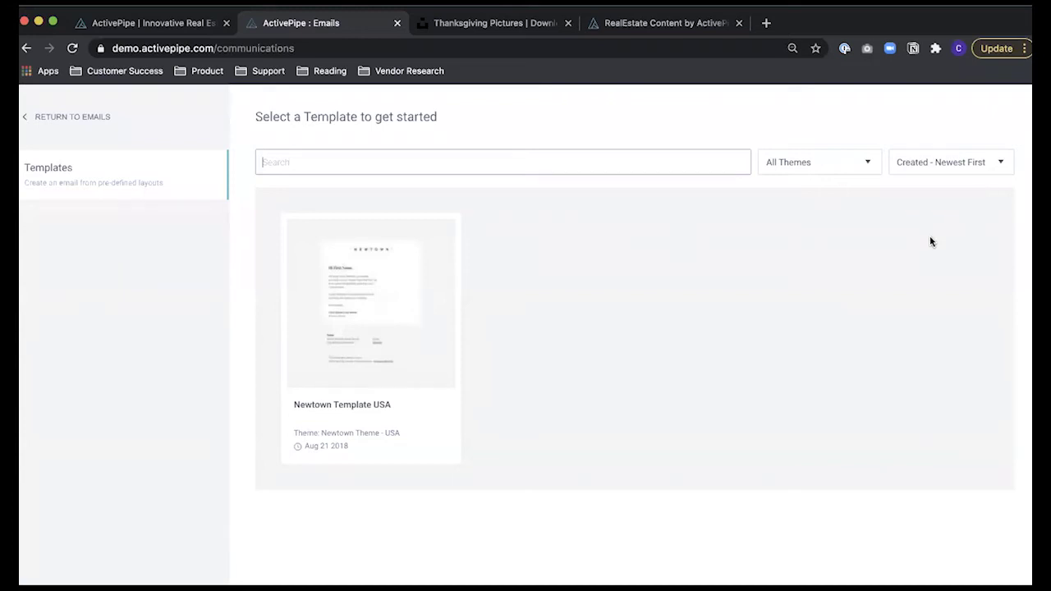
left_click(381, 288)
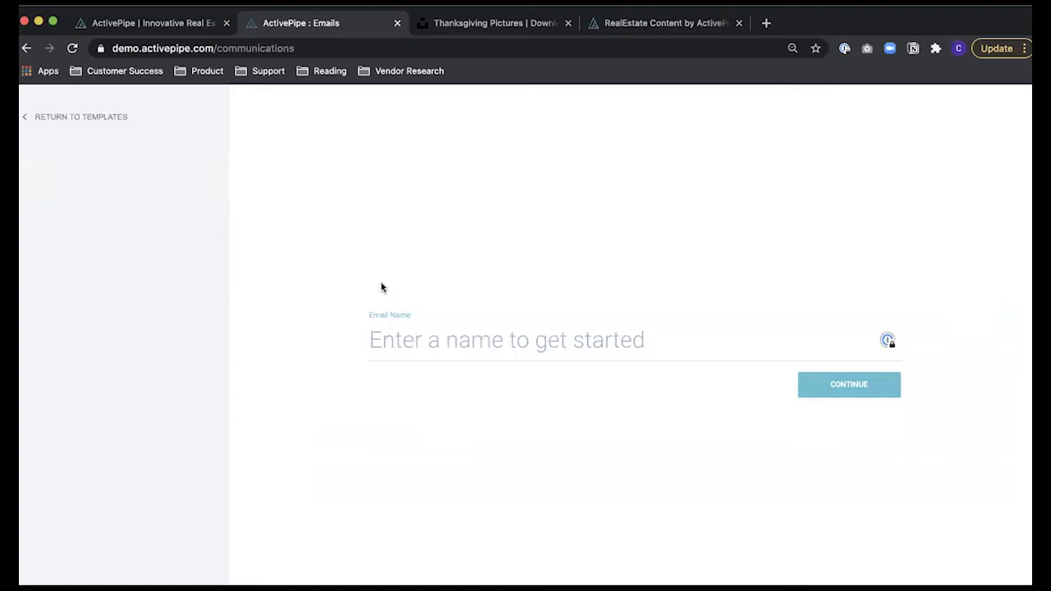
type("Tha")
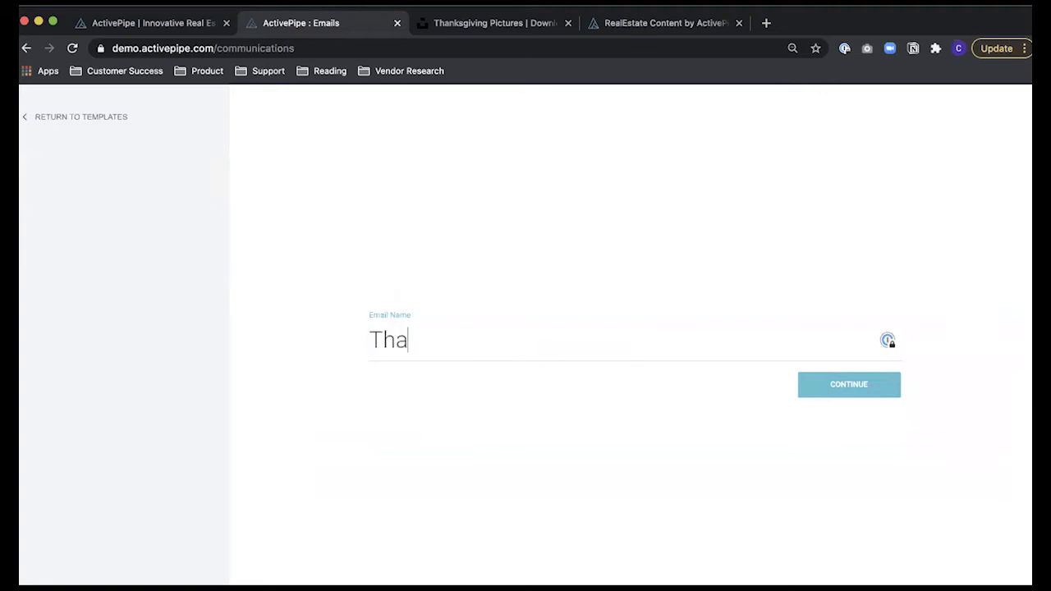
type("nksgiving ")
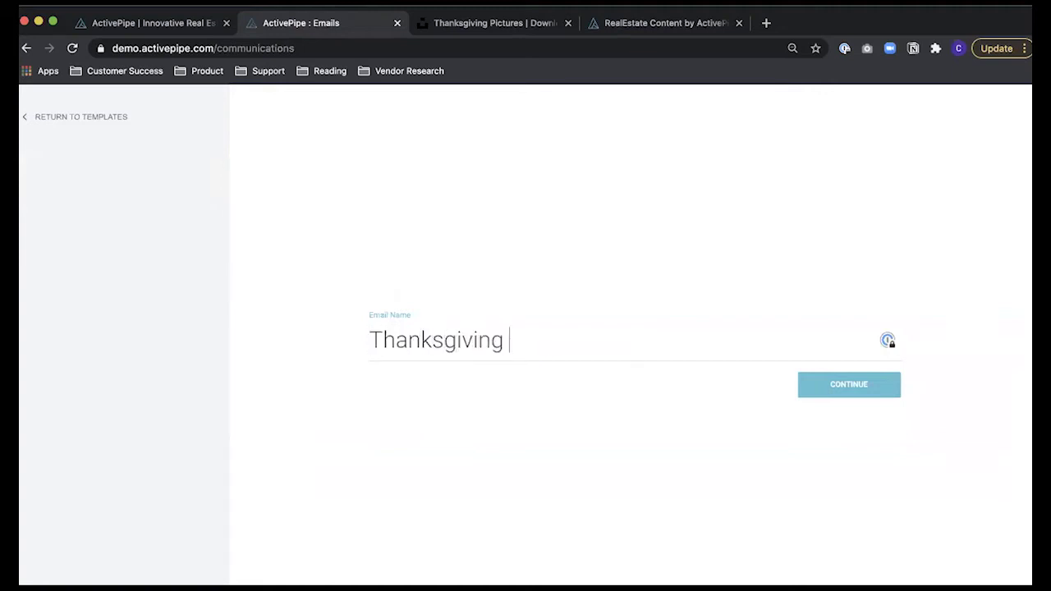
type("Newsletter")
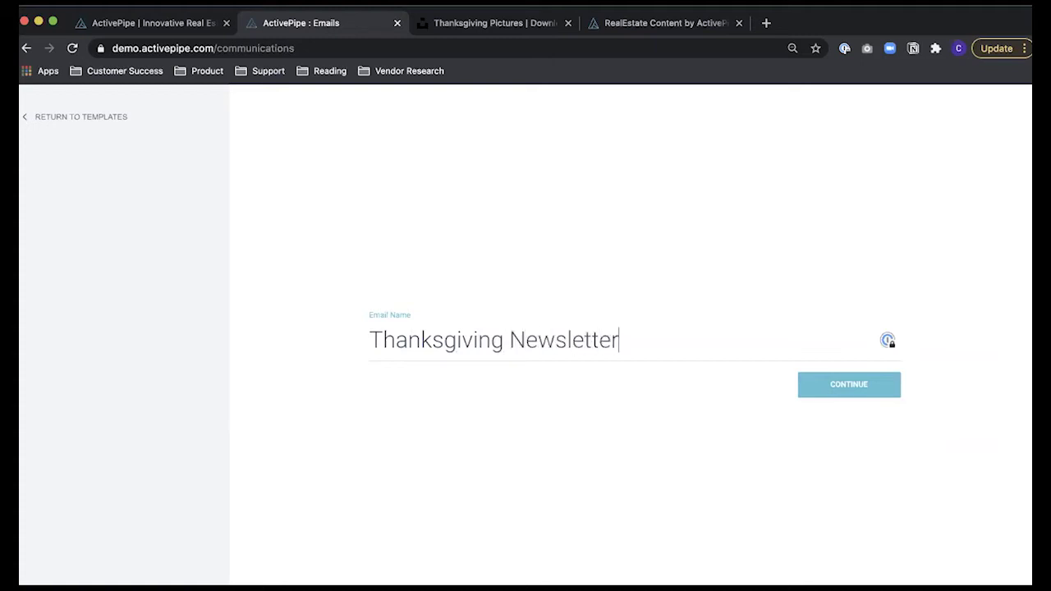
left_click(823, 384)
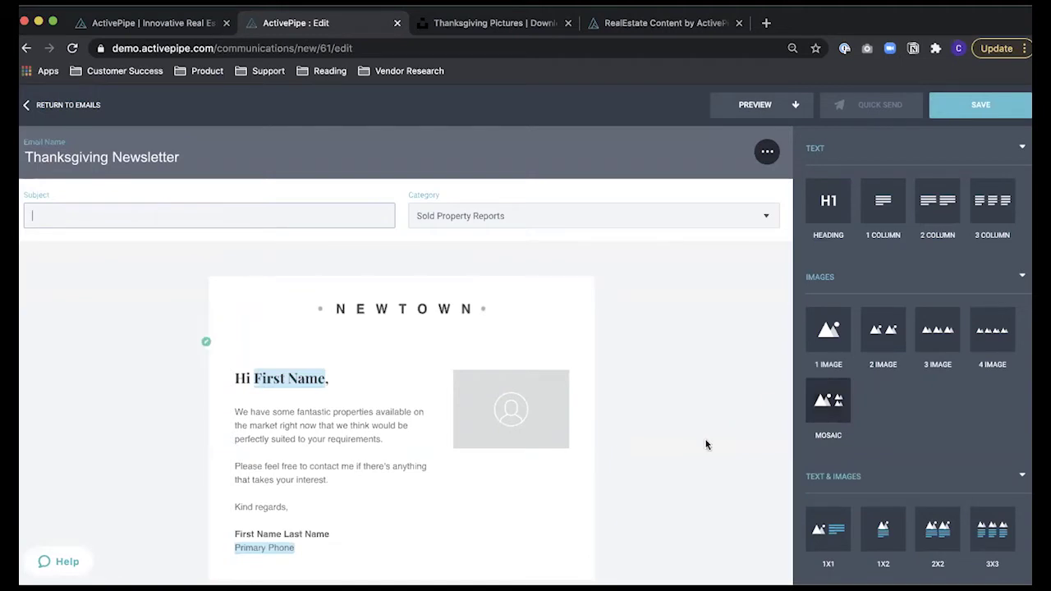
Step: Replace the name placeholder and comma after "Hi" in the intro block with the contact First Name placeholder and a comma
scroll(706, 441, "down", 2)
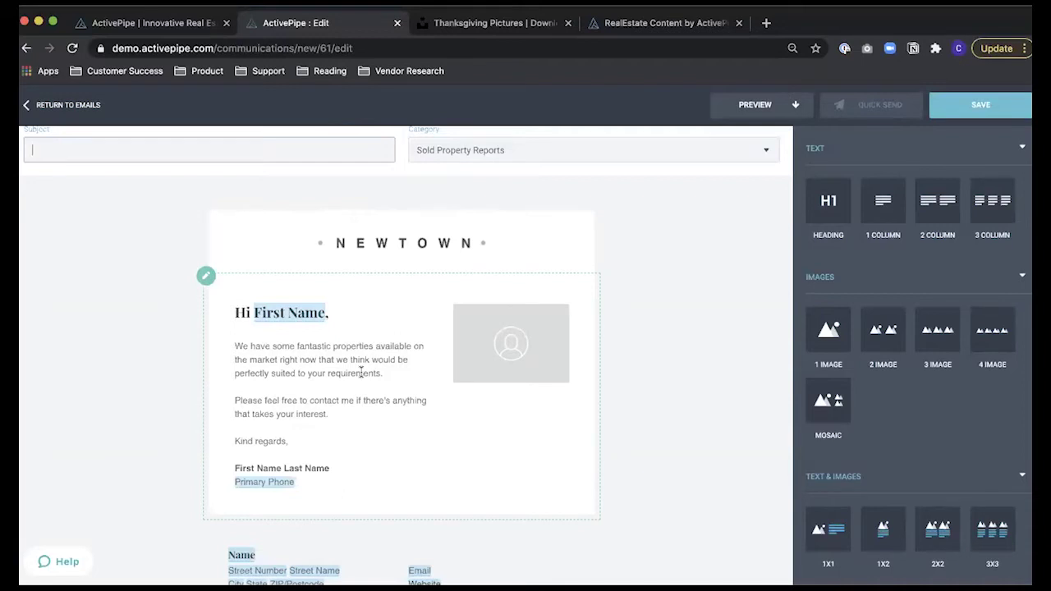
left_click(360, 370)
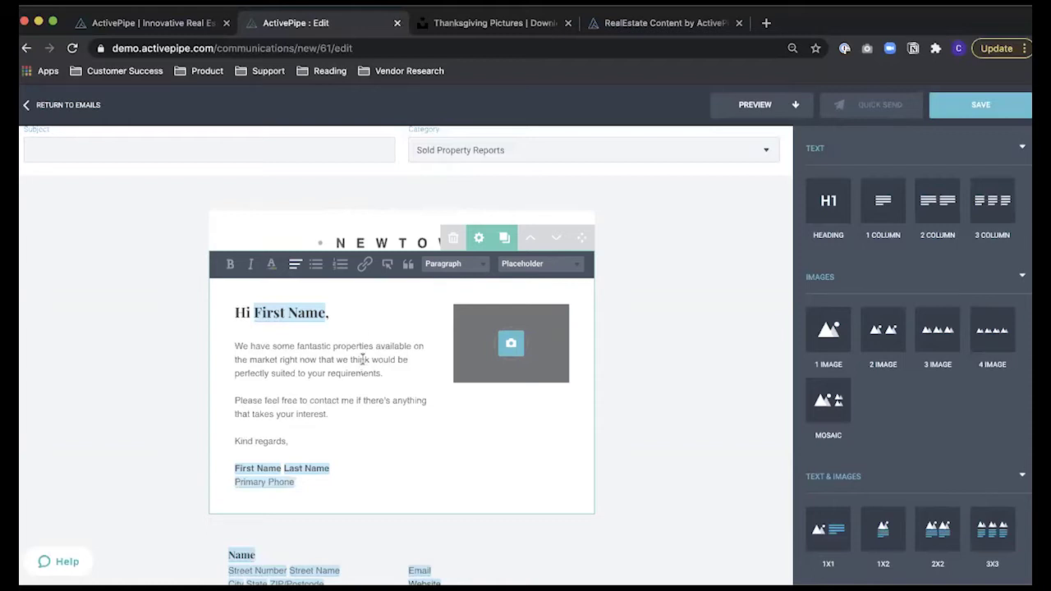
left_click(356, 313)
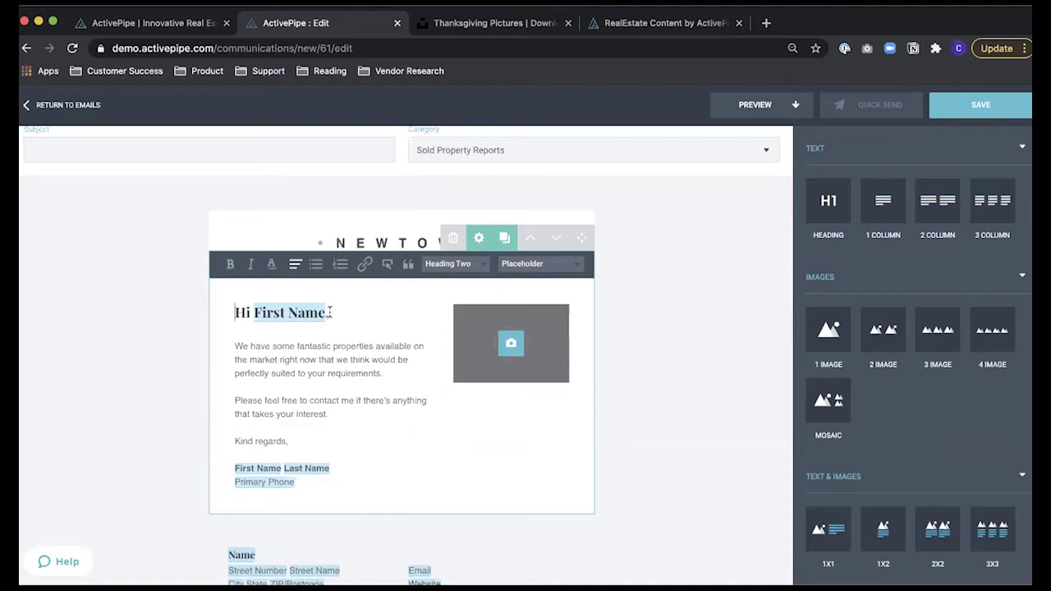
left_click(330, 311)
left_click_drag(330, 311, 256, 314)
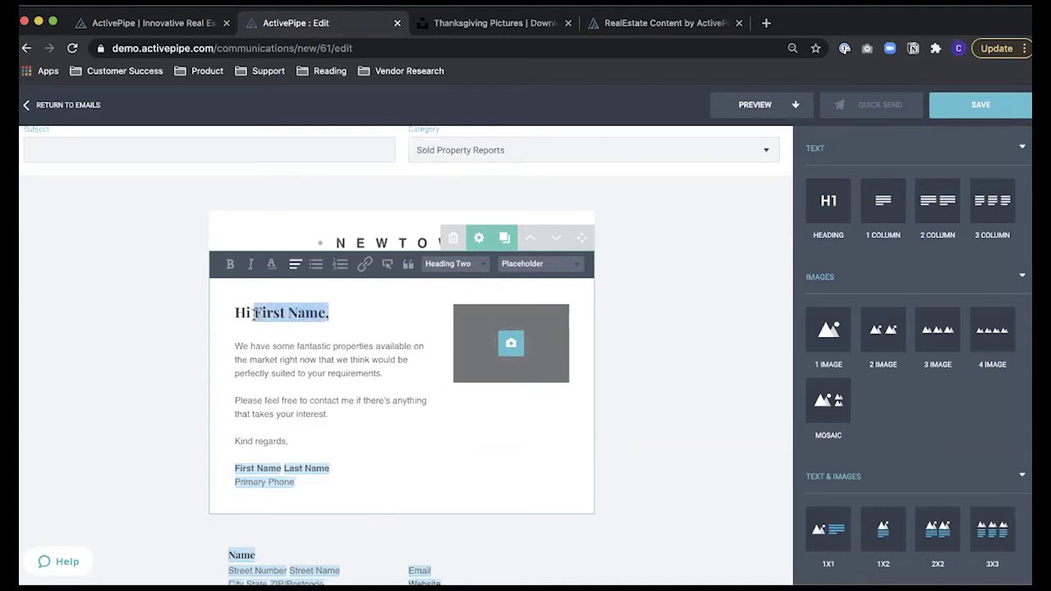
key("BackSpace")
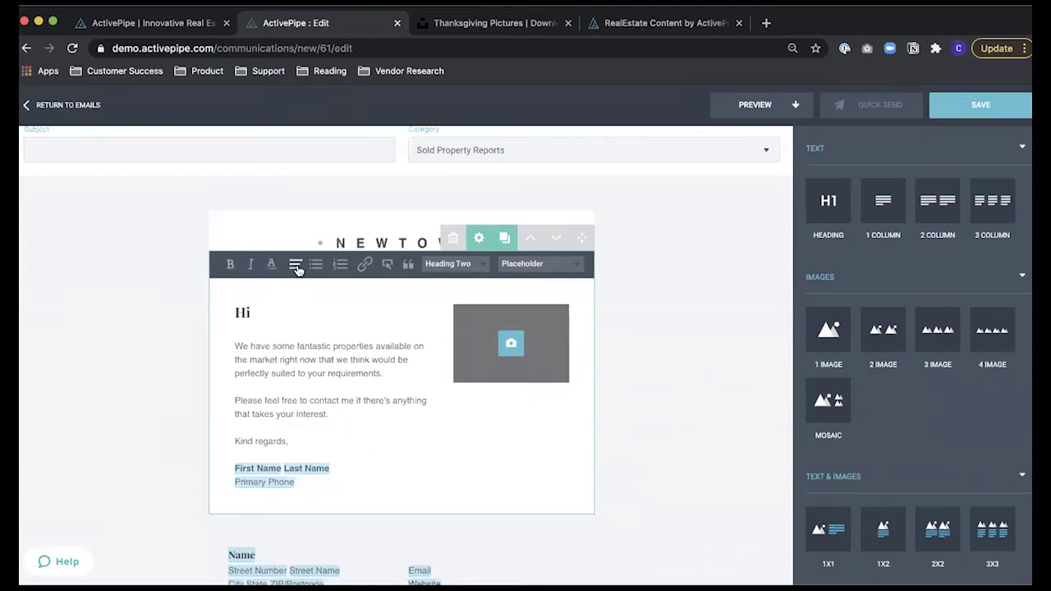
left_click(527, 264)
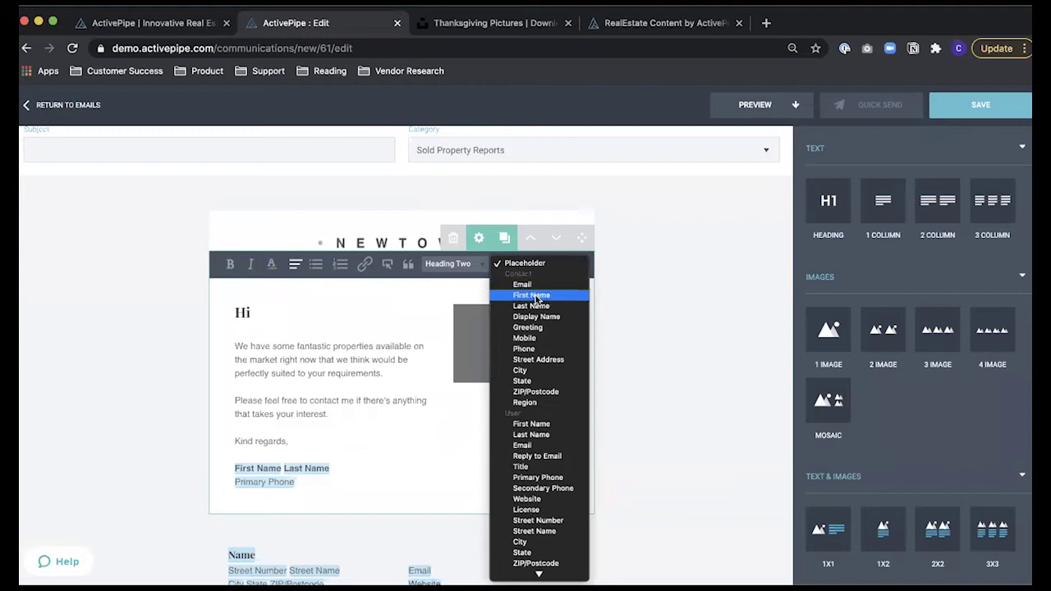
left_click(533, 298)
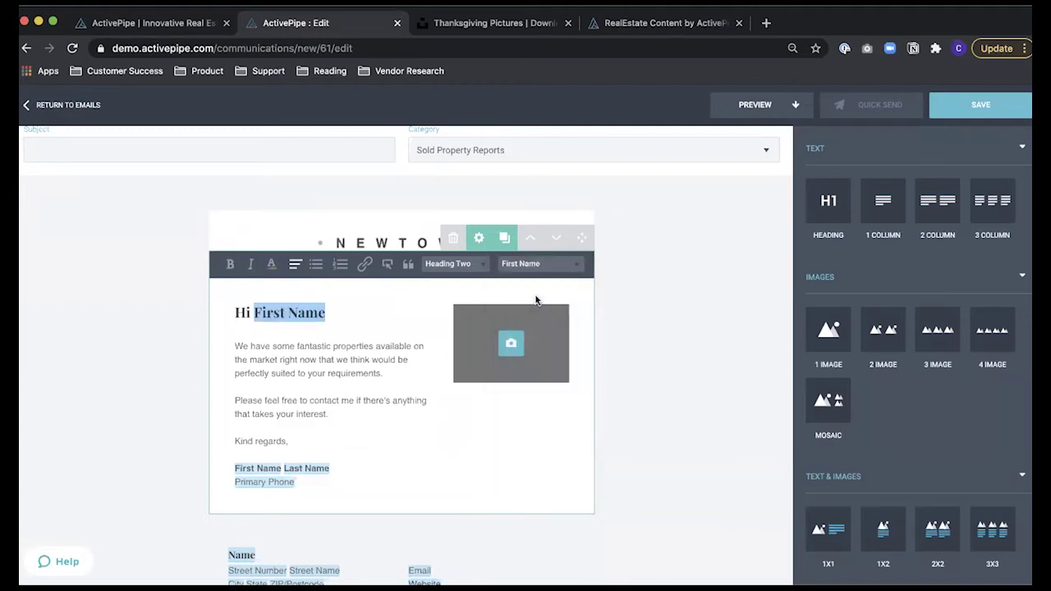
left_click(344, 312)
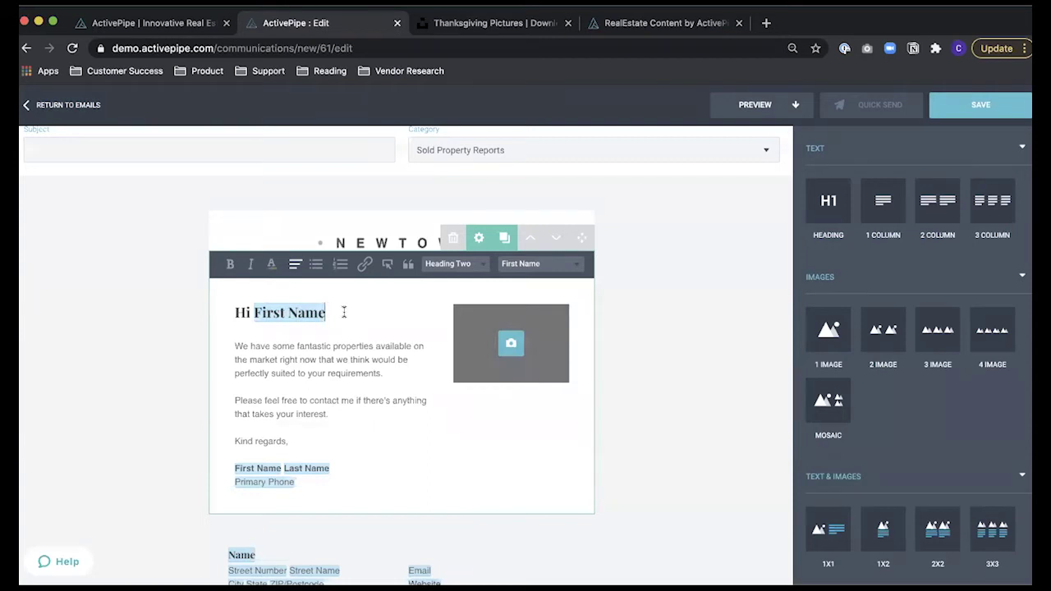
type(",")
Step: Look through the My Images library for the intro block's photo, then close it without choosing an image
left_click(510, 345)
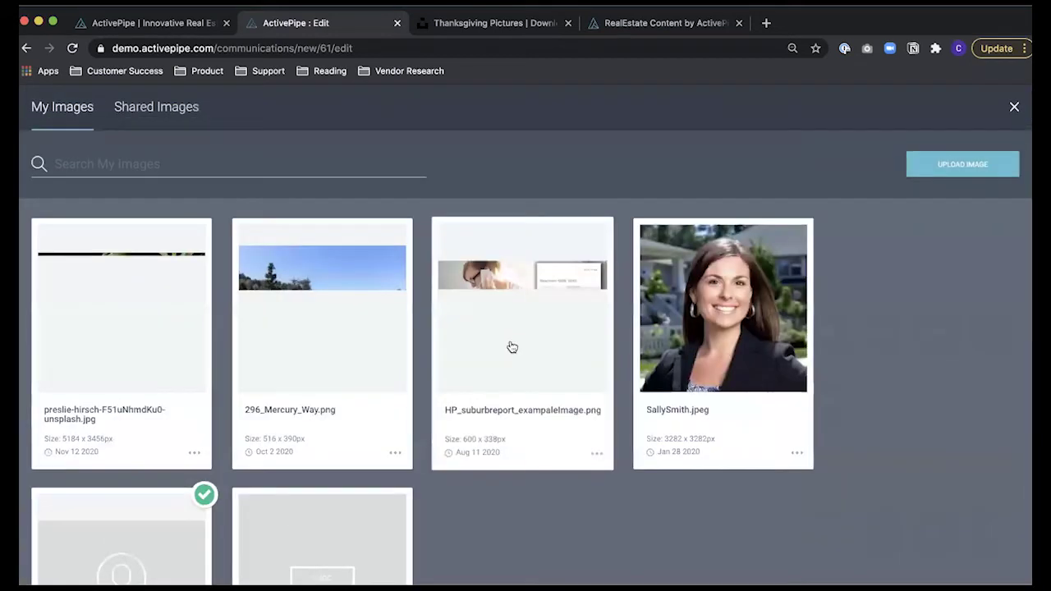
scroll(510, 345, "down", 3)
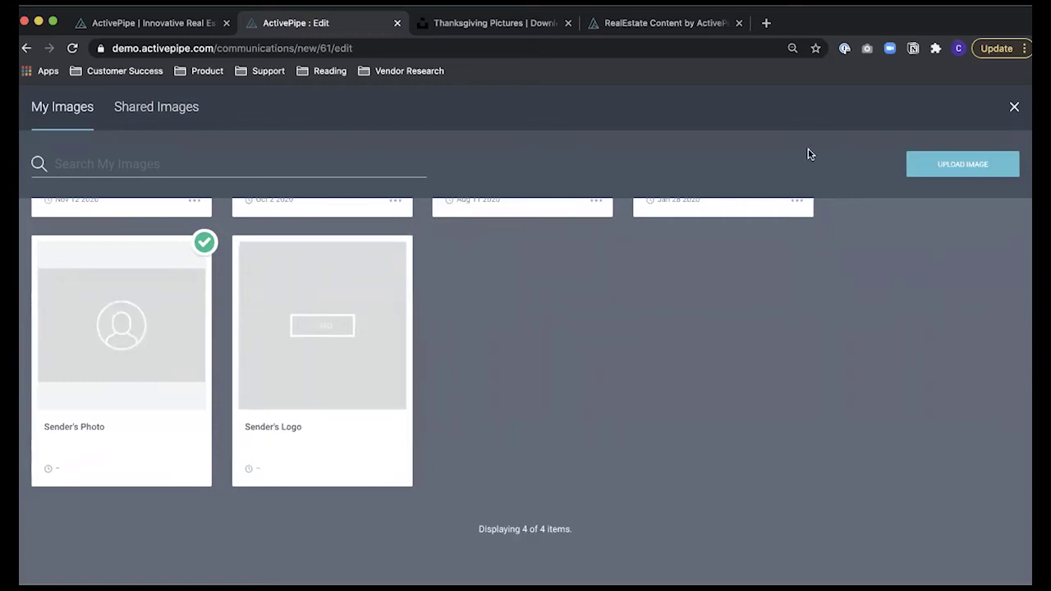
left_click(1014, 107)
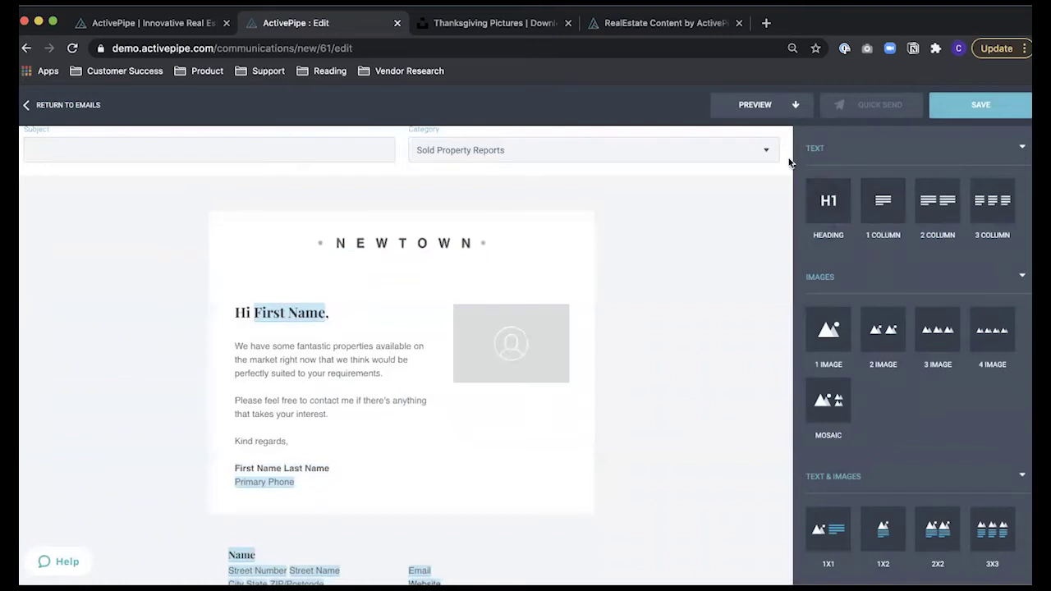
Step: Add a one-column text block below the intro block and clear its sample text
left_click_drag(882, 201, 423, 516)
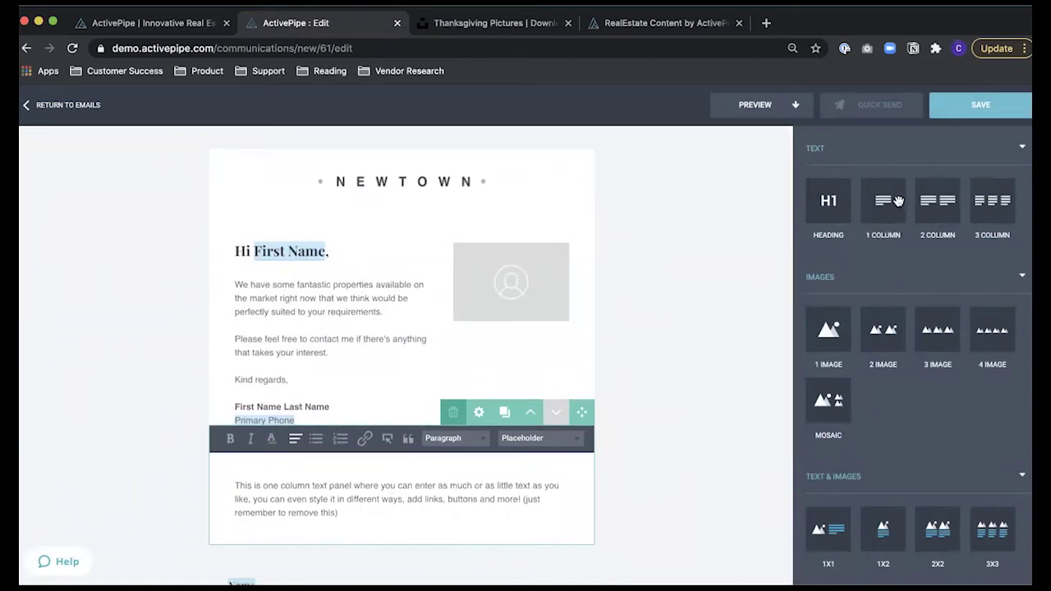
double_click(435, 498)
left_click_drag(359, 512, 224, 486)
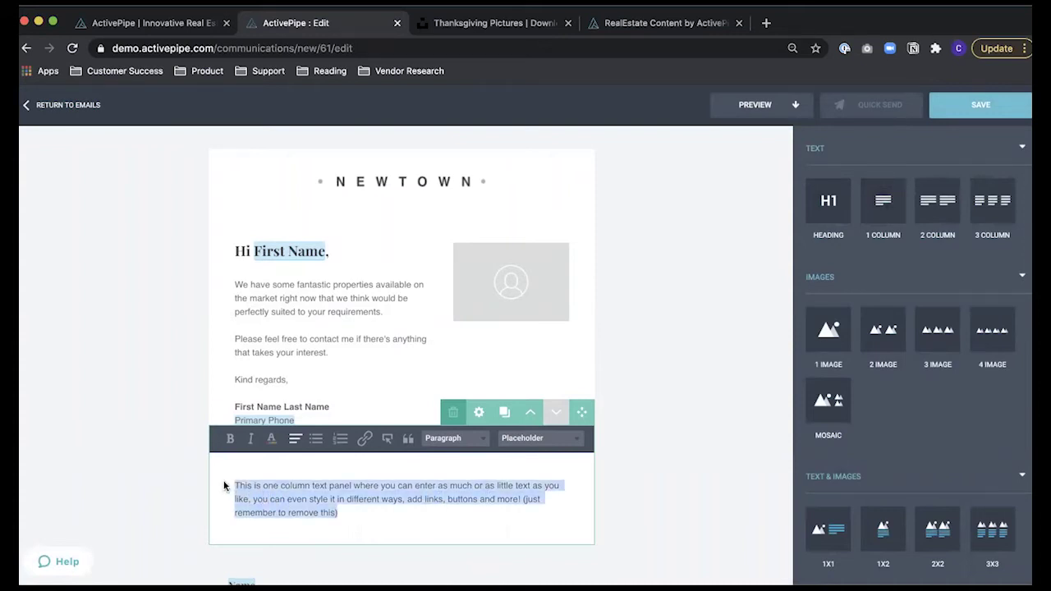
key("BackSpace")
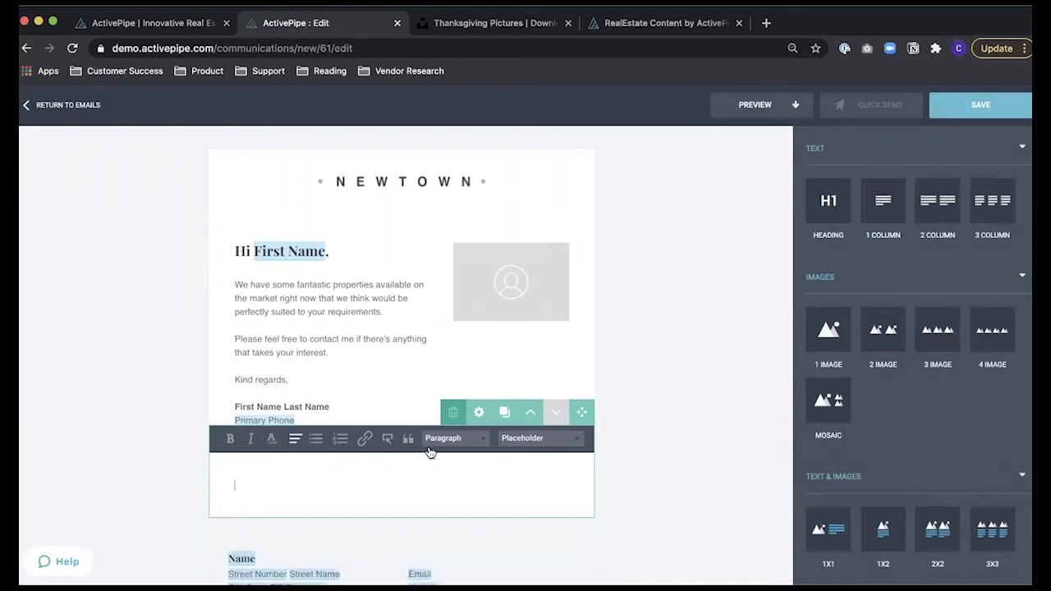
Step: Enter a Heading One greeting in the new text block reading "Hi", the contact First Name placeholder and a comma
left_click(461, 441)
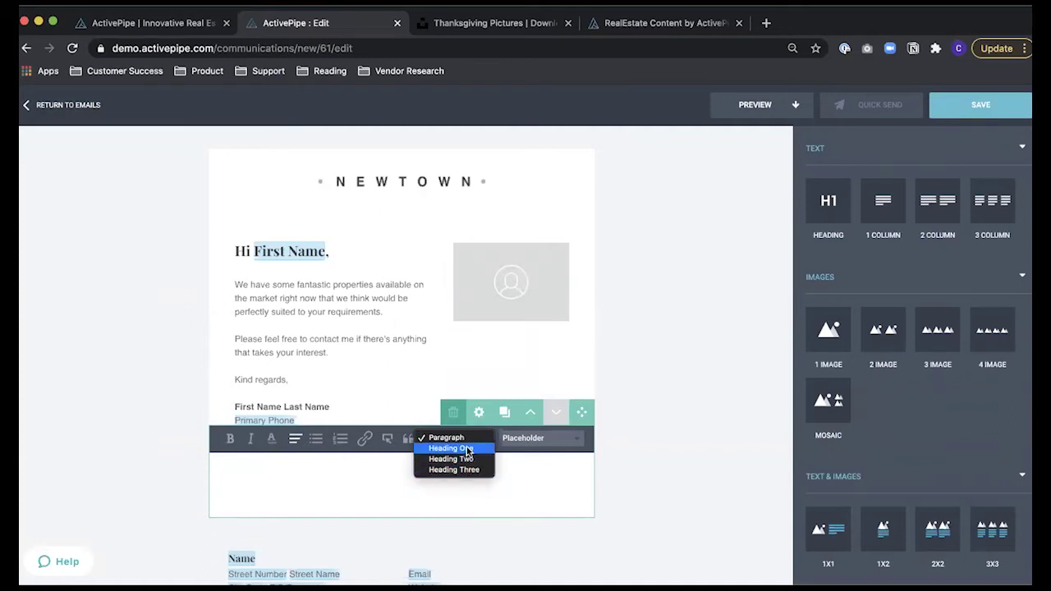
left_click(467, 450)
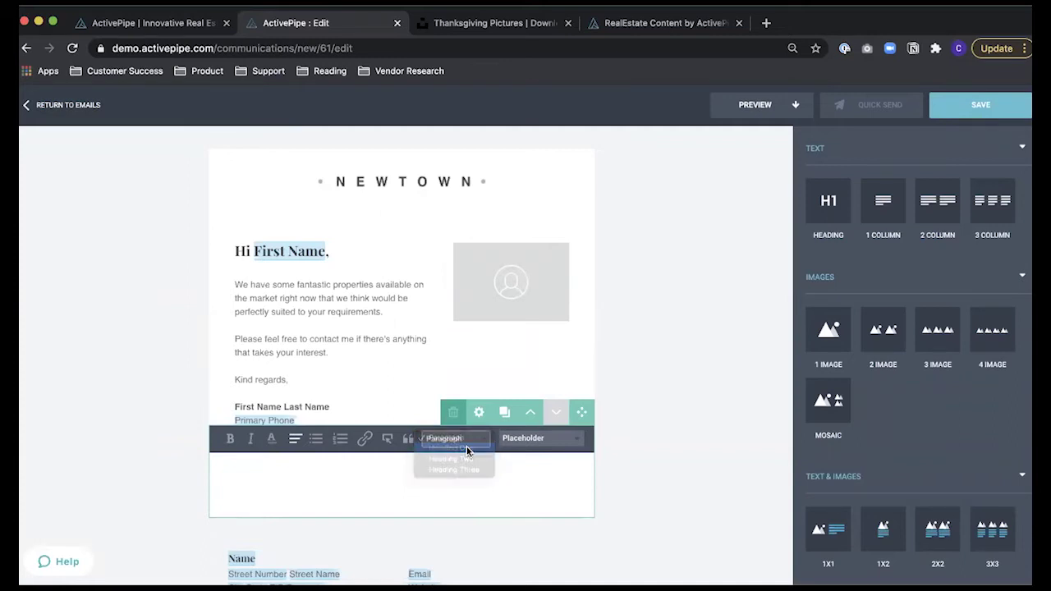
type("Hi")
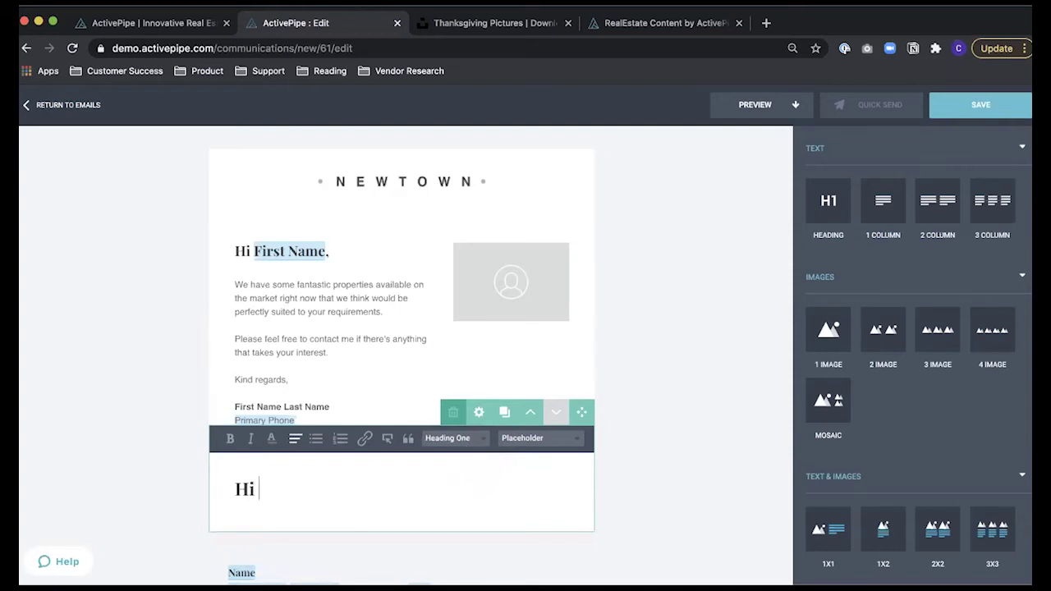
left_click(539, 440)
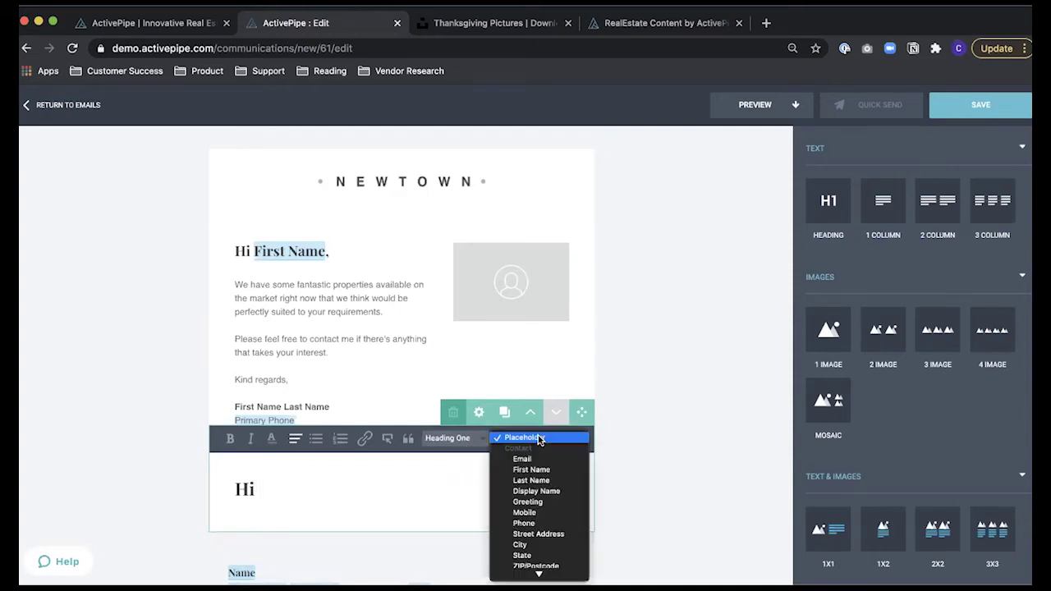
left_click(540, 471)
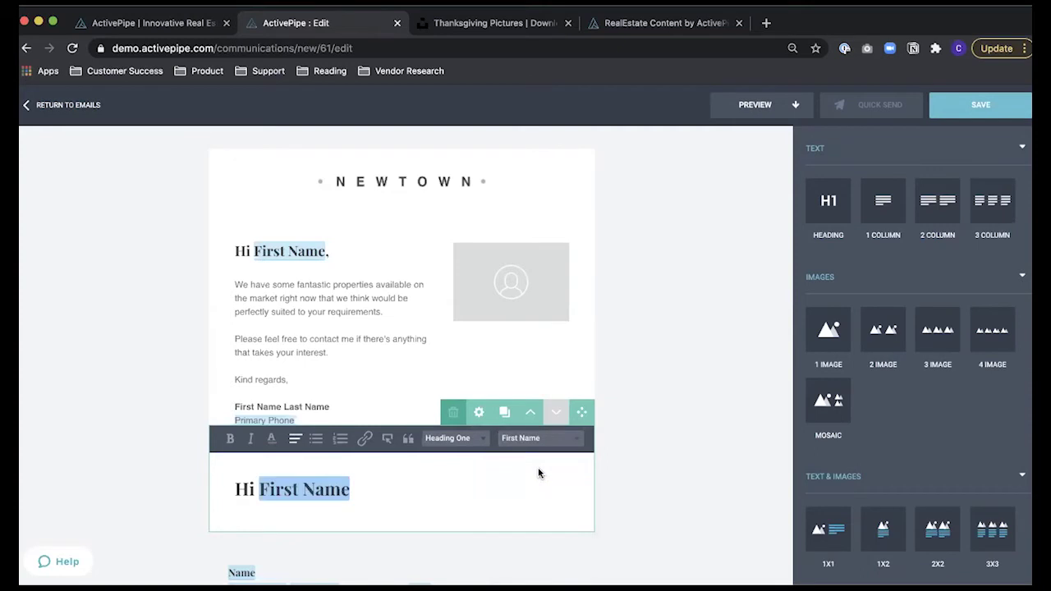
left_click(401, 490)
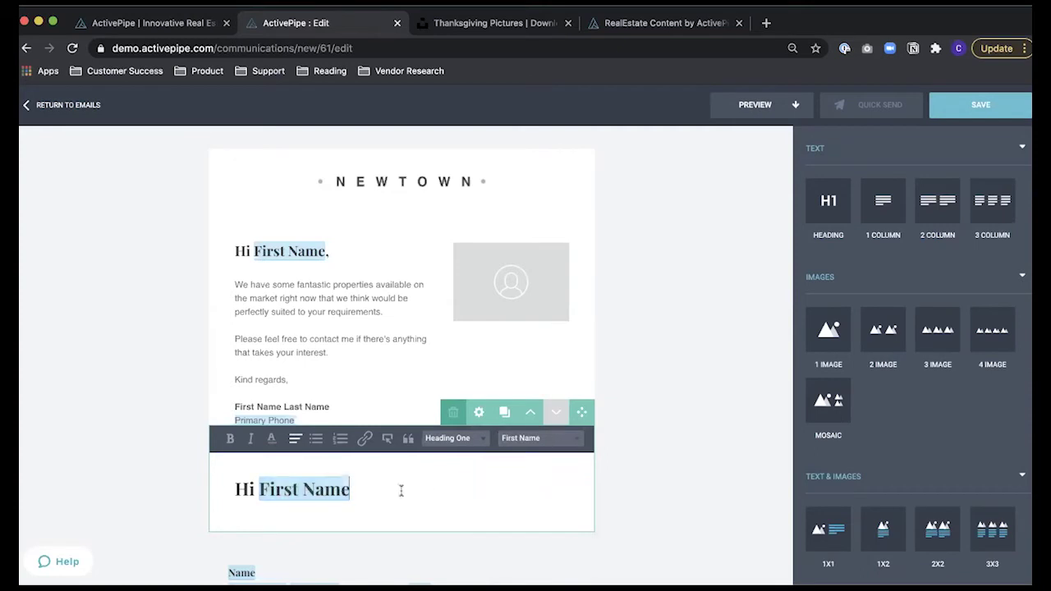
type(",")
Step: Start a new line below the Heading One greeting and set it to Paragraph style
key("Return")
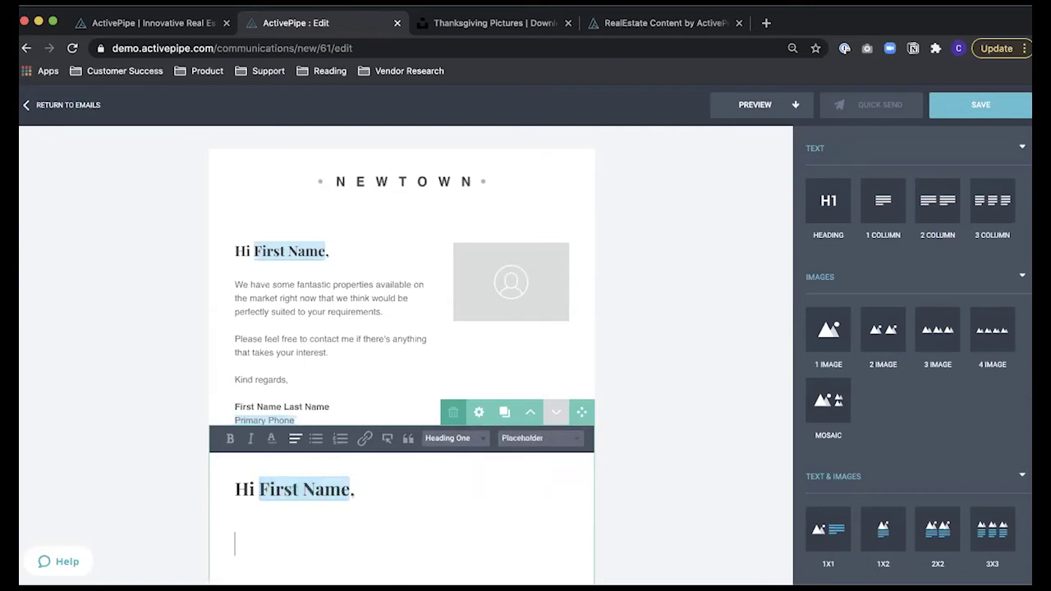
left_click(444, 438)
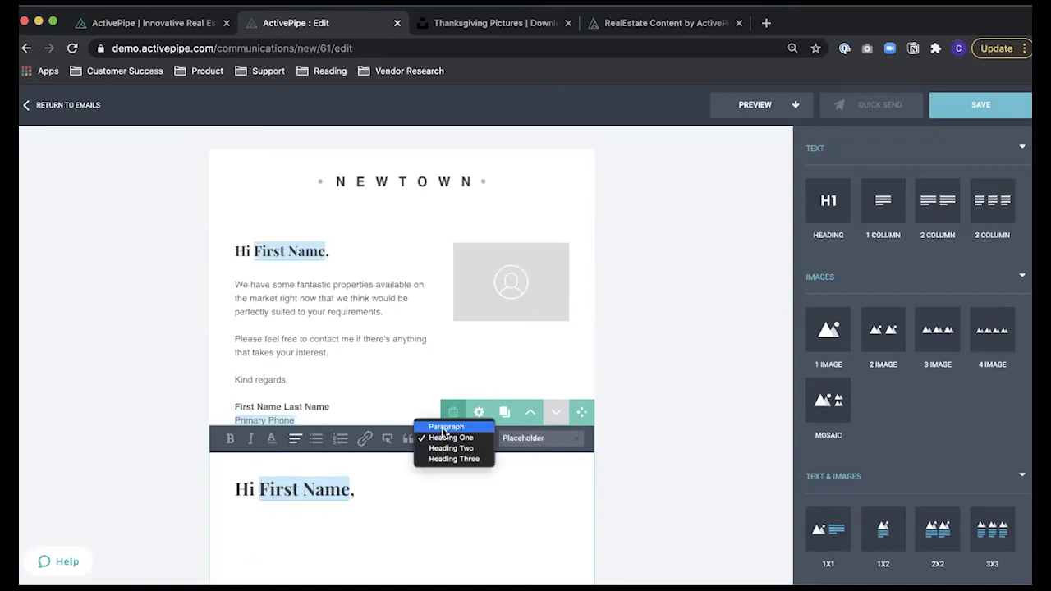
left_click(443, 432)
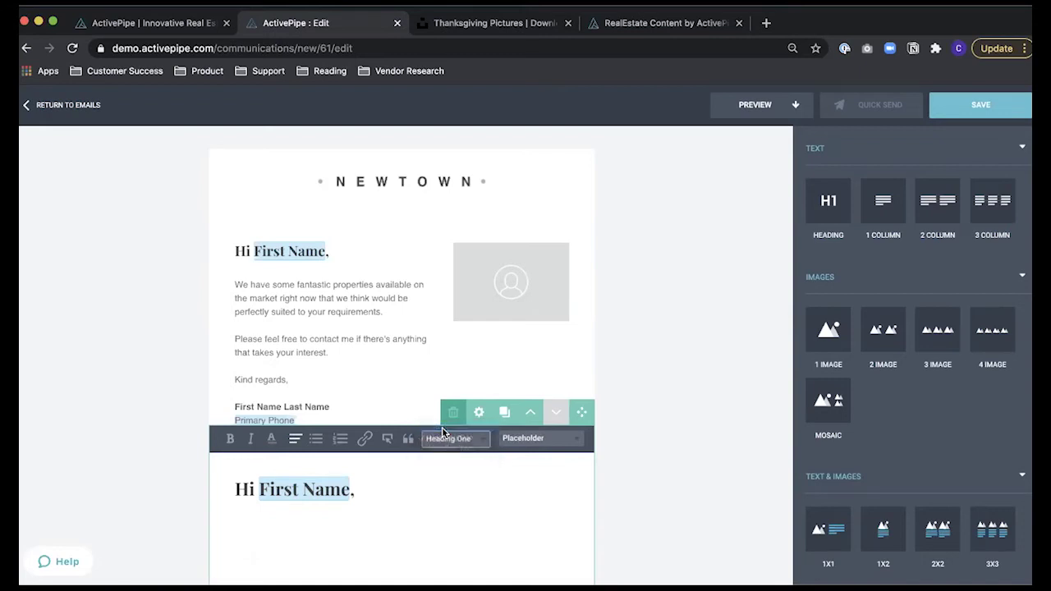
left_click(245, 536)
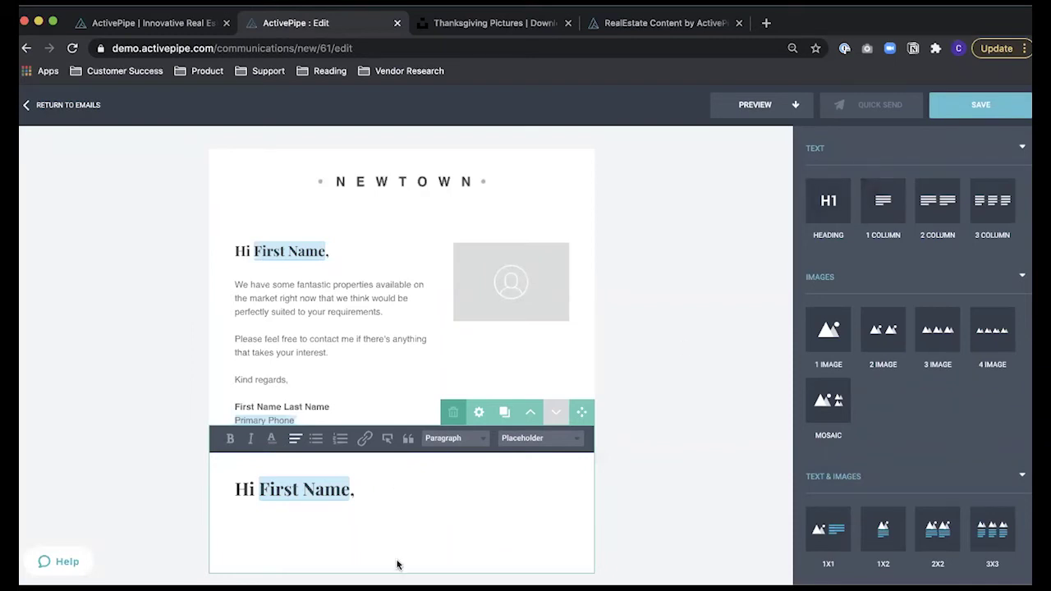
Step: Delete the one-column text block containing the Heading One greeting below the intro block
left_click(408, 492)
left_click(451, 419)
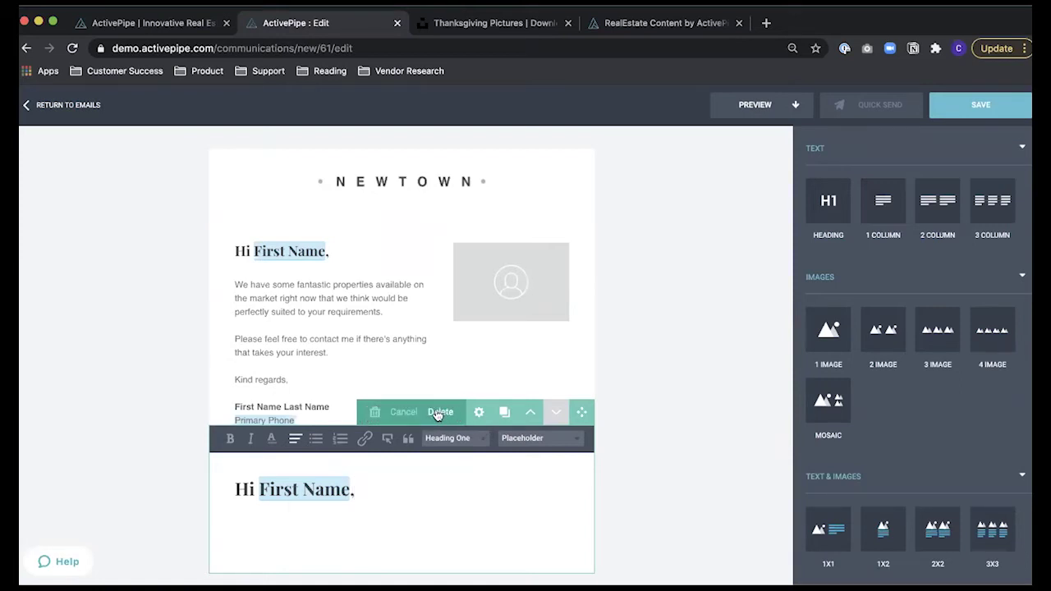
left_click(439, 412)
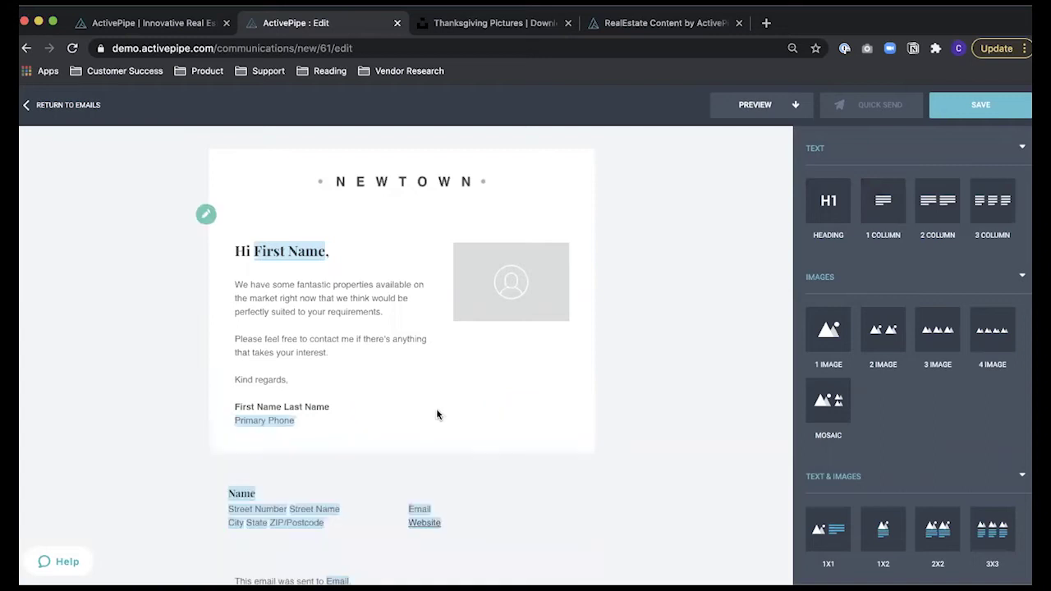
Step: Remove the name and phone placeholders under "Kind regards," in the intro block
left_click(387, 345)
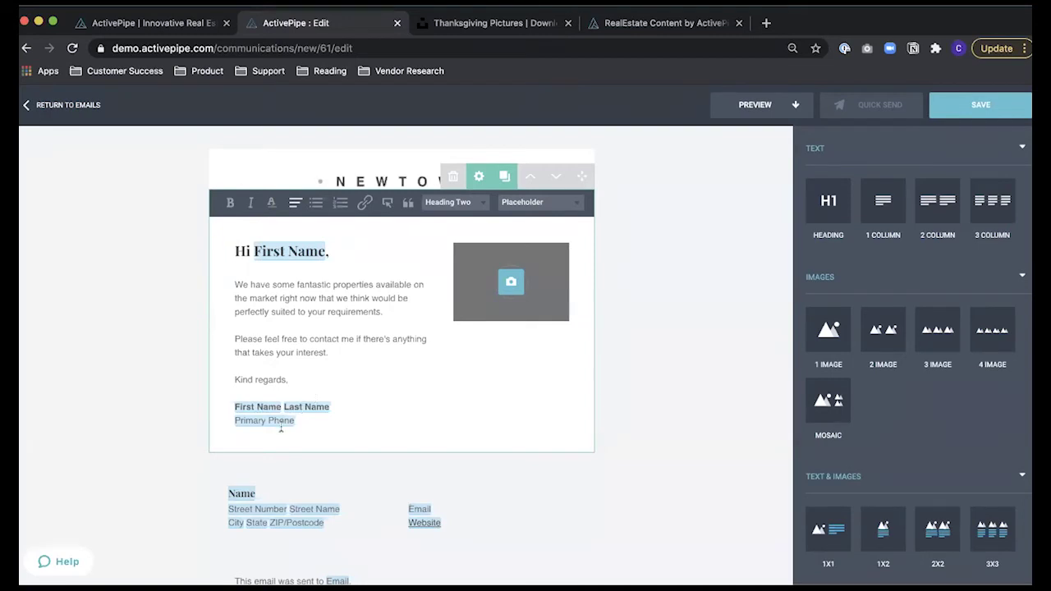
mouse_move(295, 421)
left_mouse_down()
mouse_move(232, 418)
mouse_move(220, 408)
left_mouse_up()
key("BackSpace")
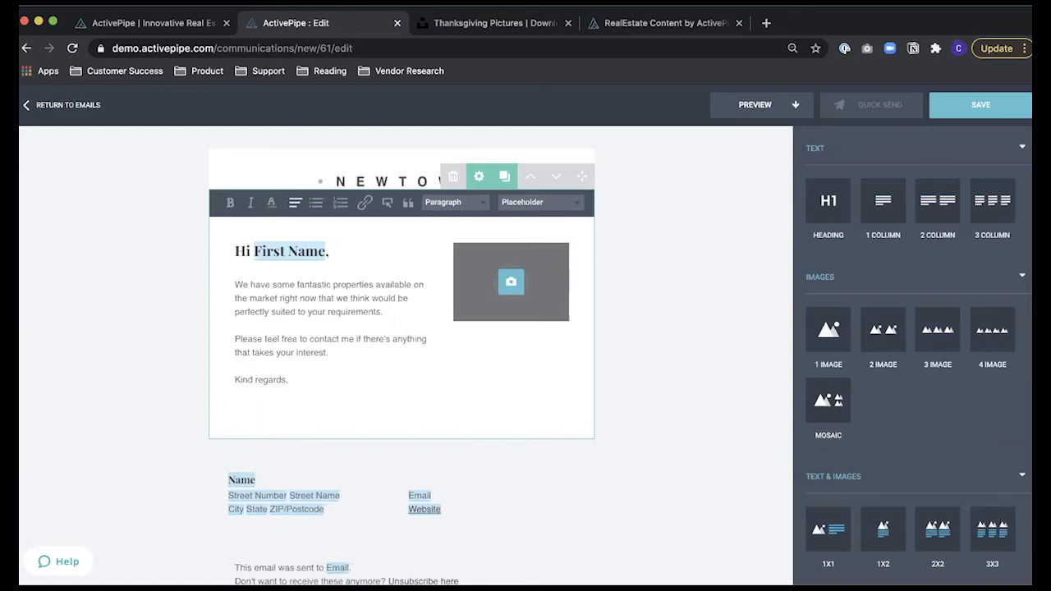
Step: Insert the User placeholders First Name and Last Name under "Kind regards," with the User Primary Phone placeholder on a new line below
left_click(532, 207)
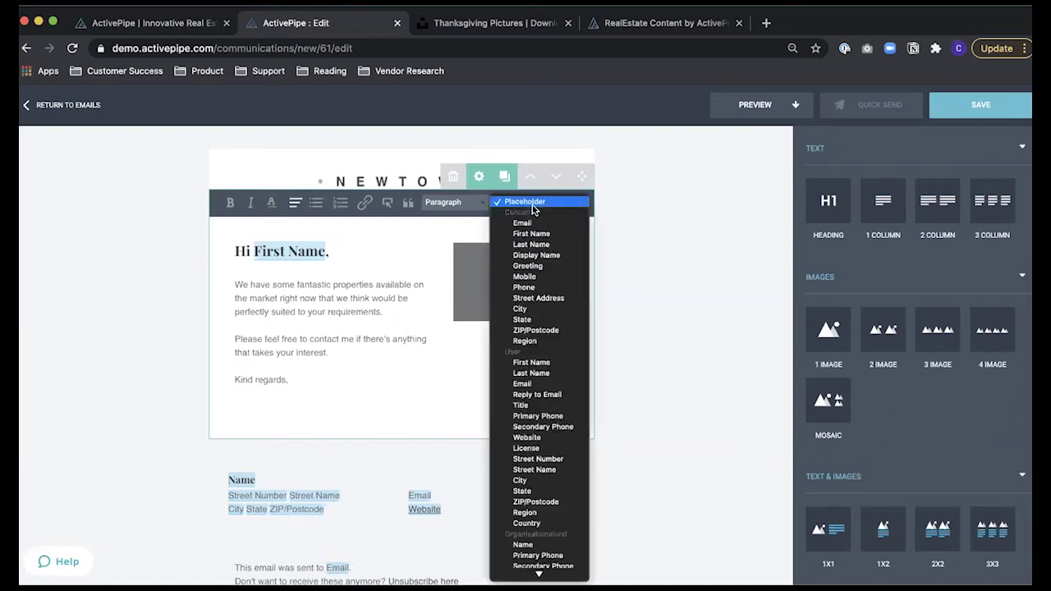
left_click(533, 364)
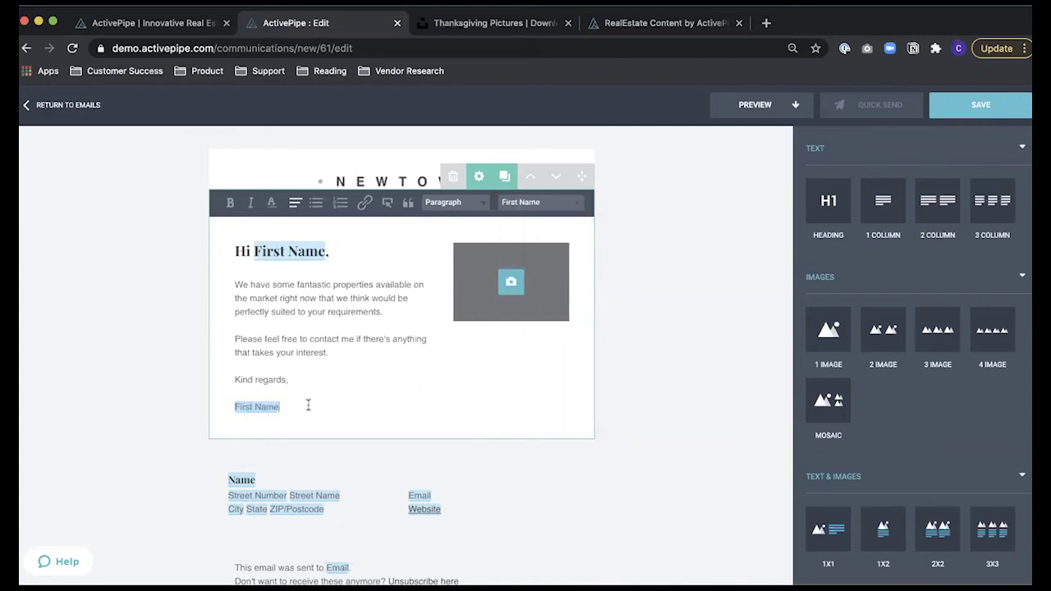
left_click(543, 205)
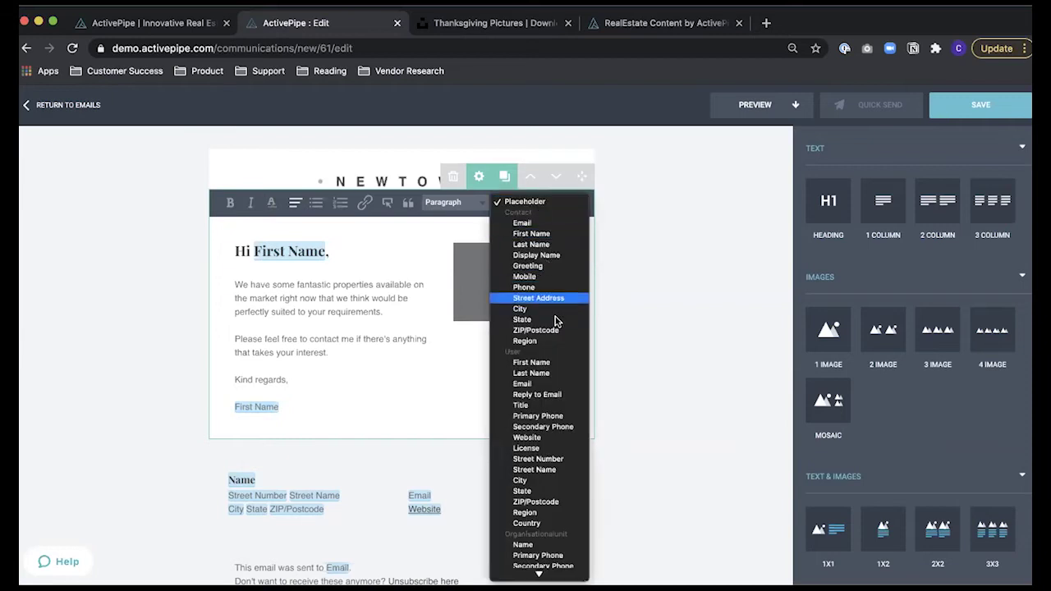
left_click(556, 373)
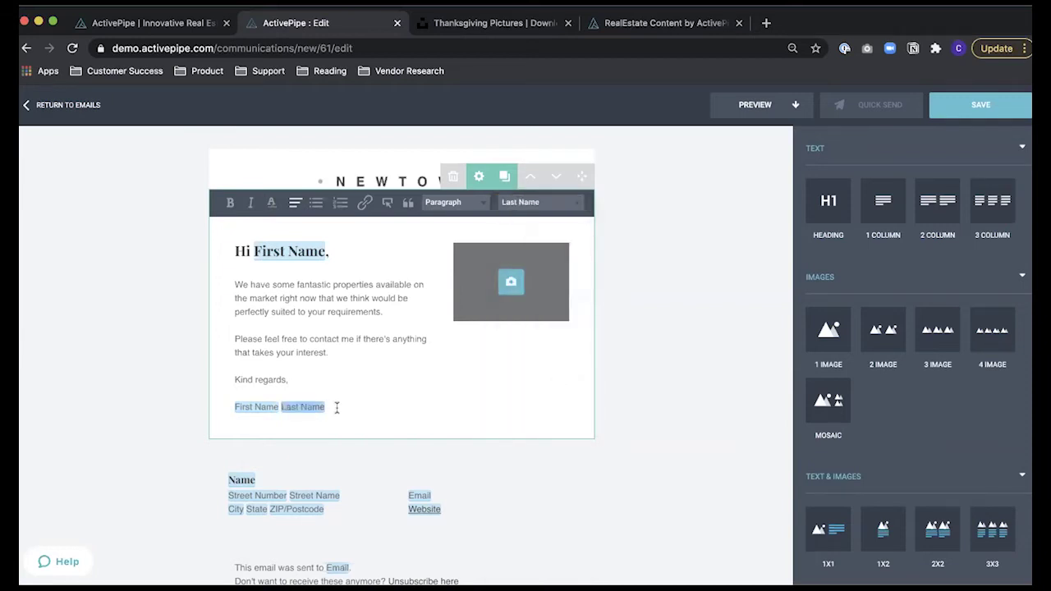
key("Return")
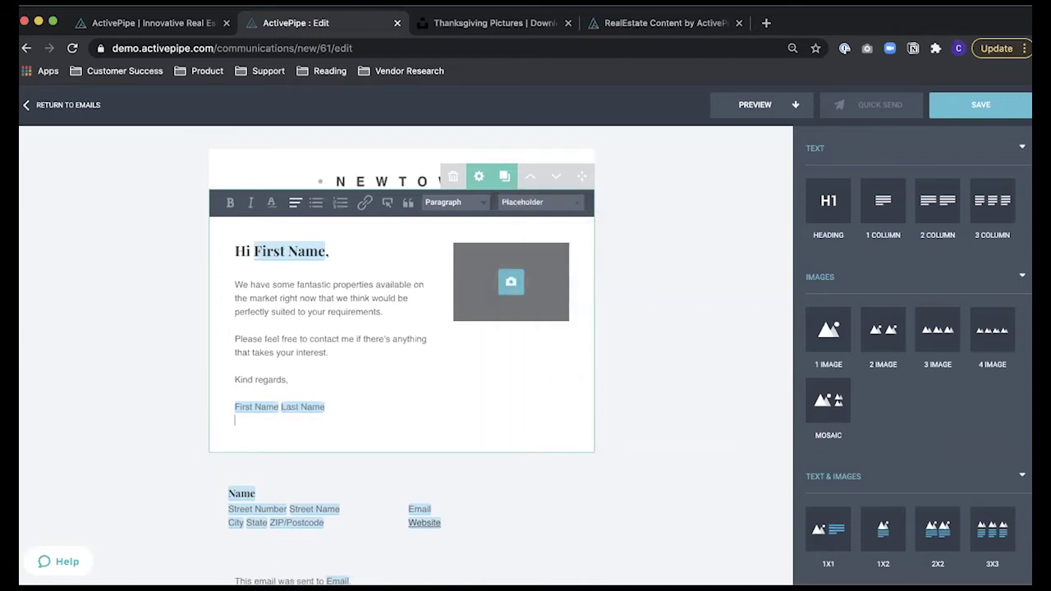
left_click(528, 201)
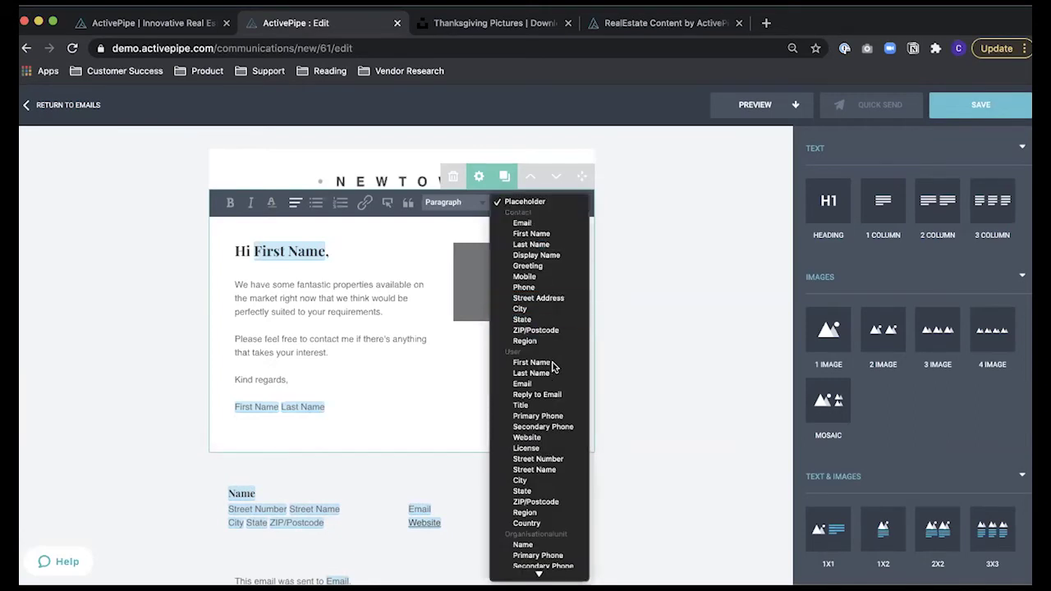
left_click(564, 416)
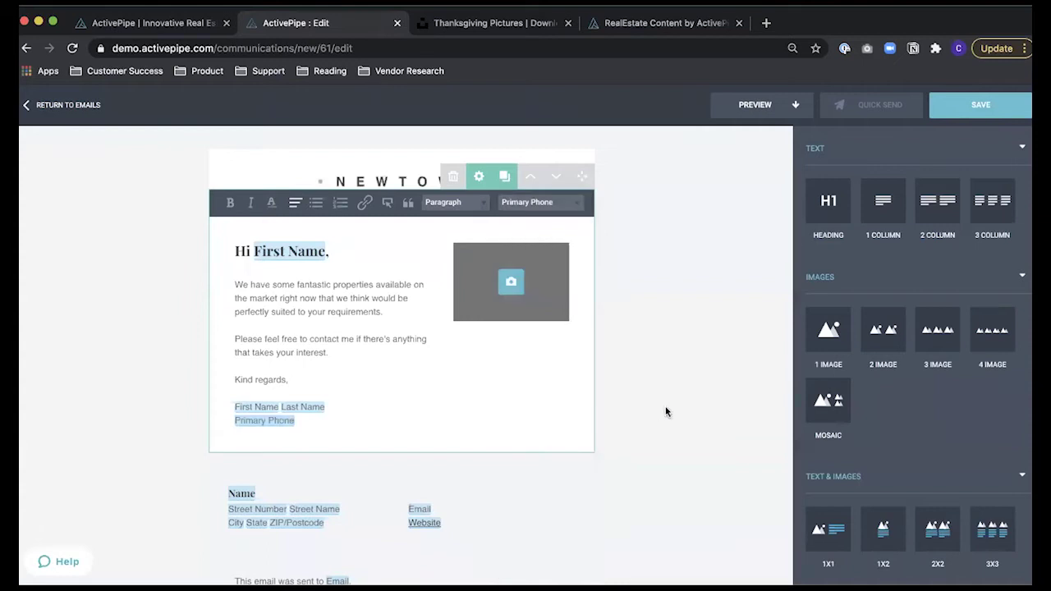
left_click(666, 411)
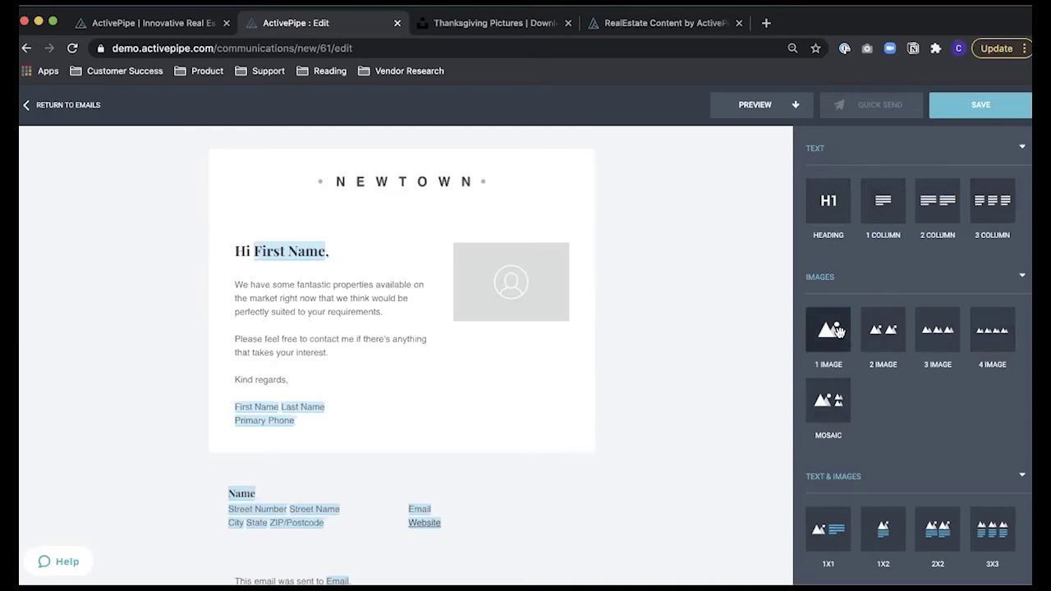
Step: Add a one-image block above the intro block and fill it with the "Give thanks & eat pie" picture from My Images
left_click_drag(837, 330, 466, 224)
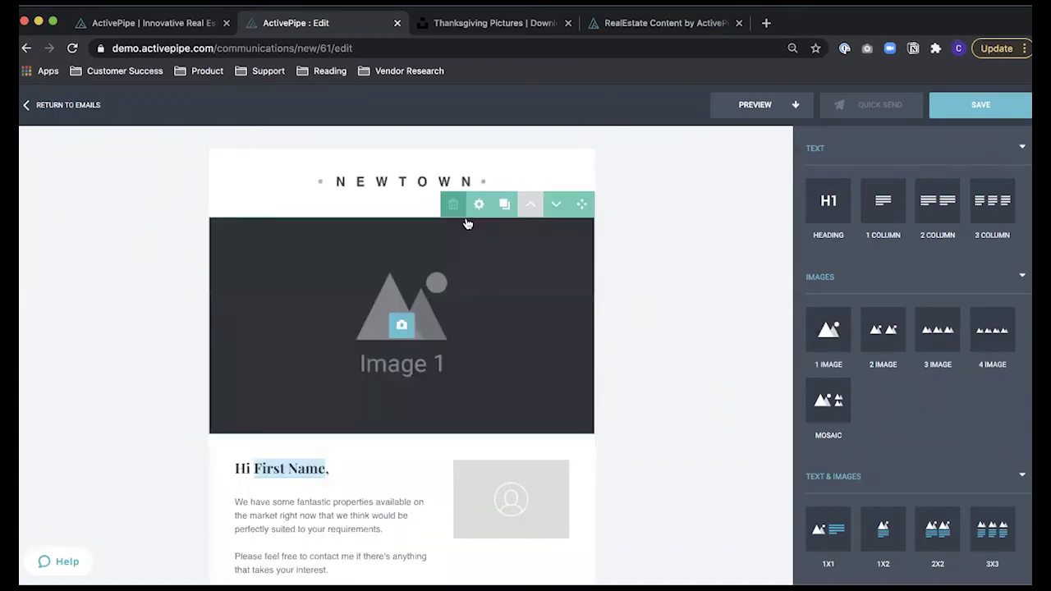
left_click(401, 326)
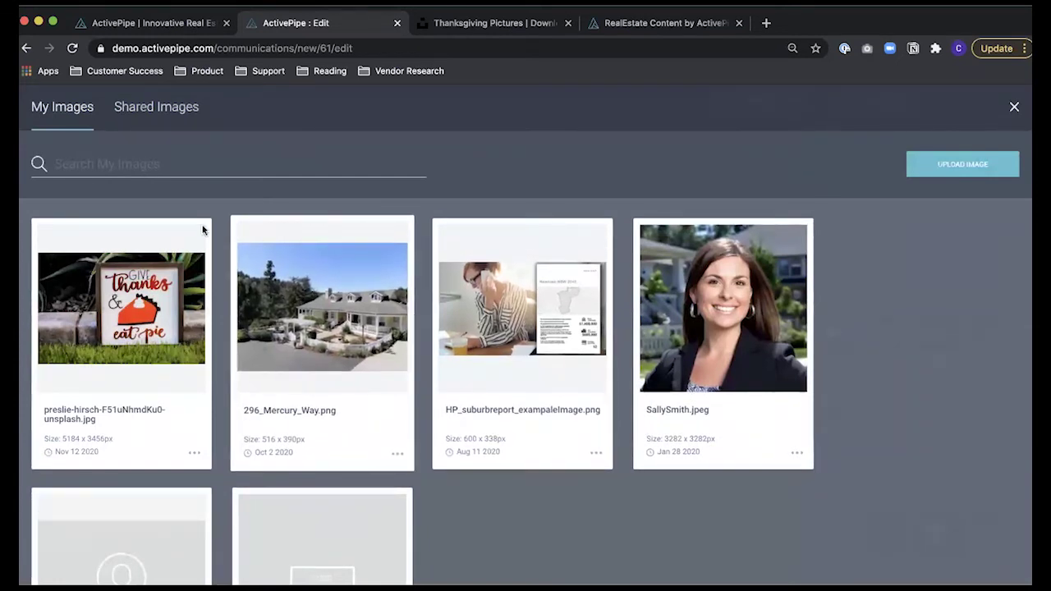
left_click(150, 111)
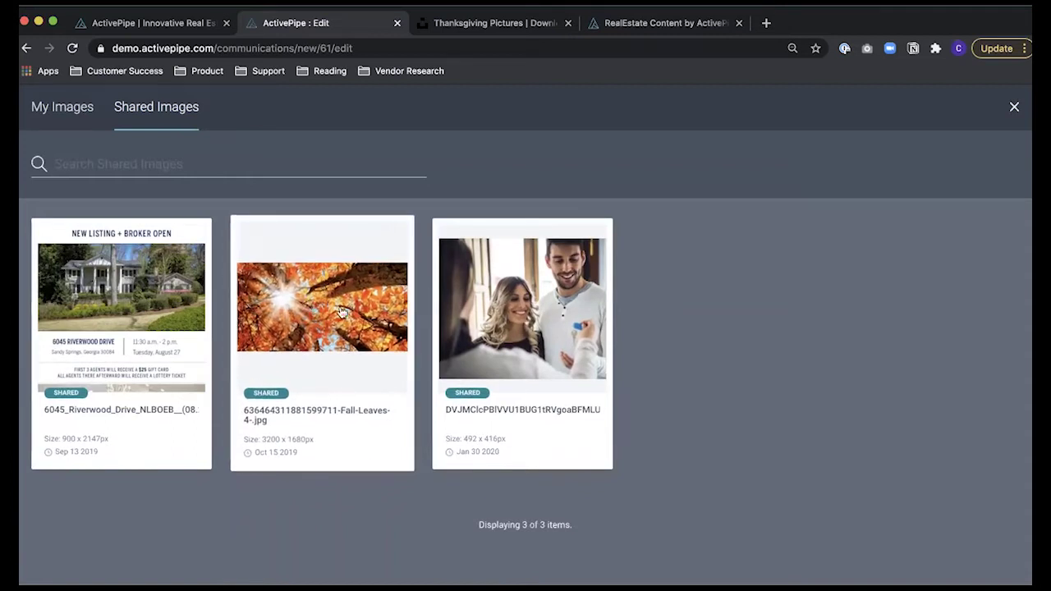
left_click(74, 114)
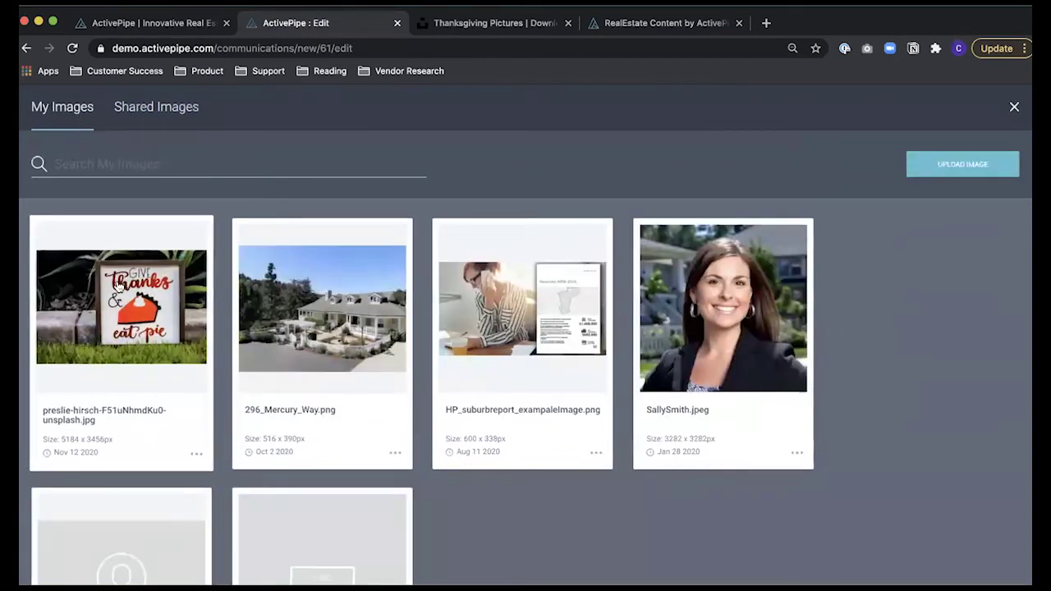
scroll(123, 320, "down", 1)
scroll(125, 320, "up", 1)
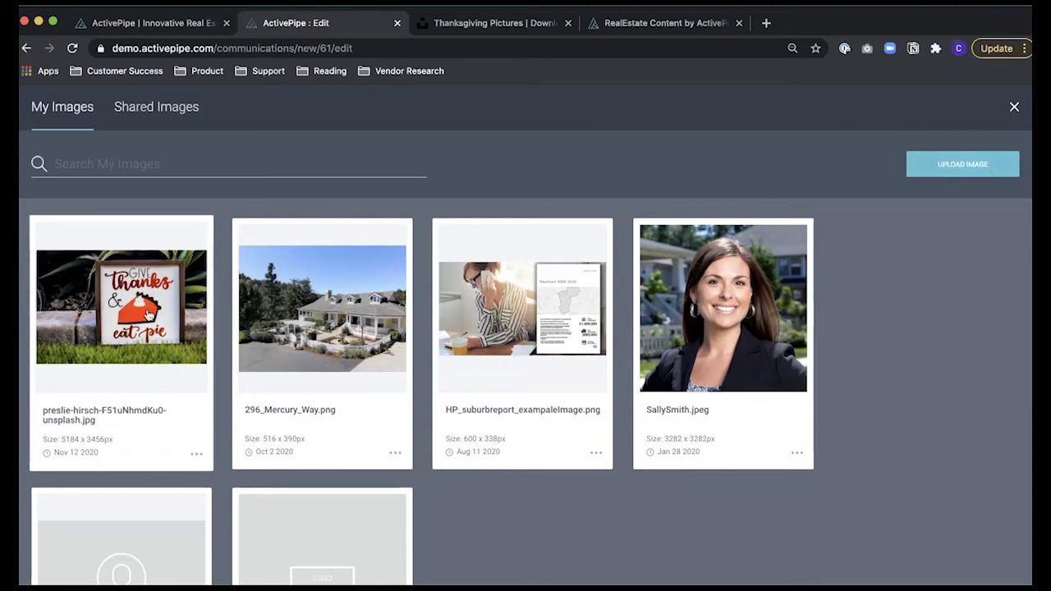
left_click(113, 285)
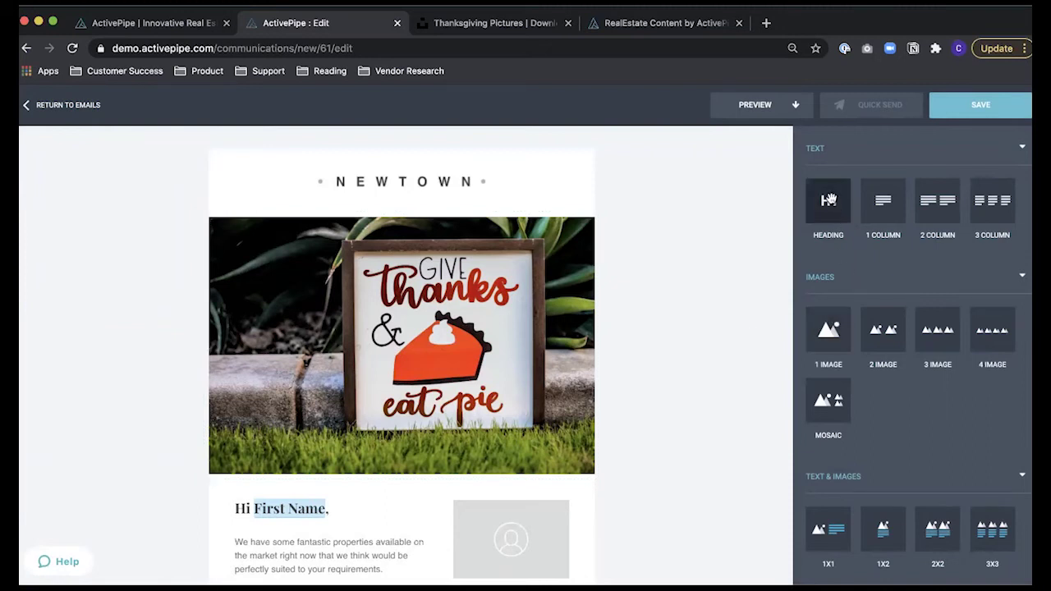
Step: Add a heading block between the Newtown header and the image, and replace its sample text with "Happy Thanksgiving!"
left_click_drag(829, 199, 439, 206)
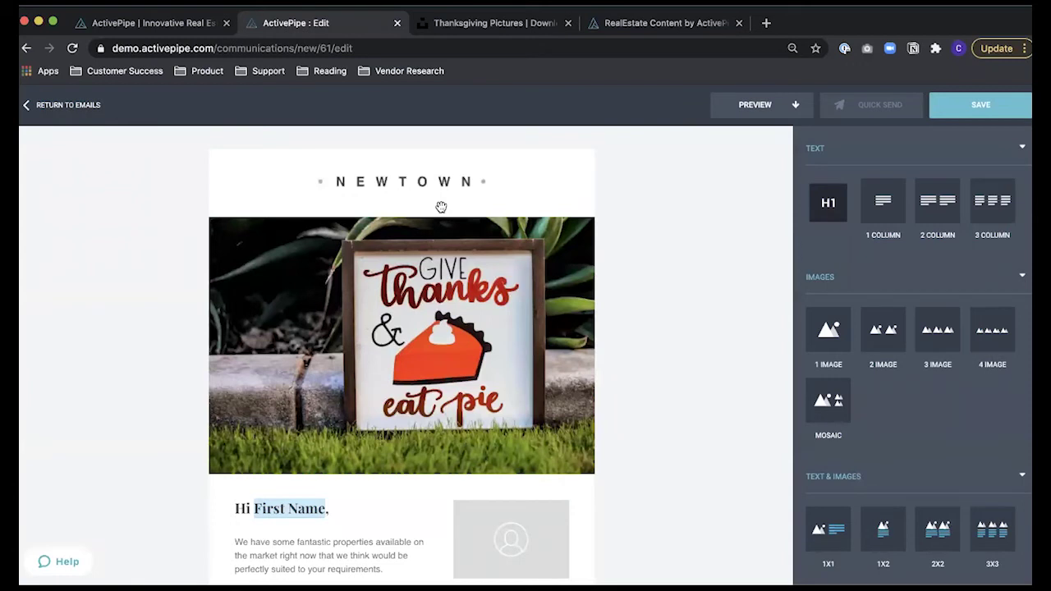
left_click_drag(819, 184, 381, 195)
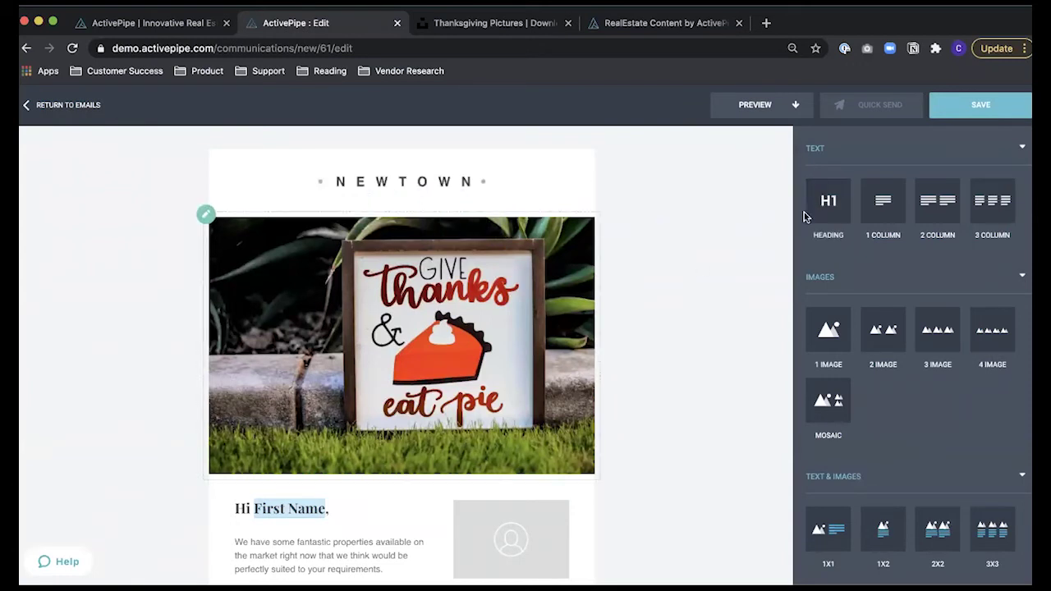
left_click_drag(817, 203, 413, 230)
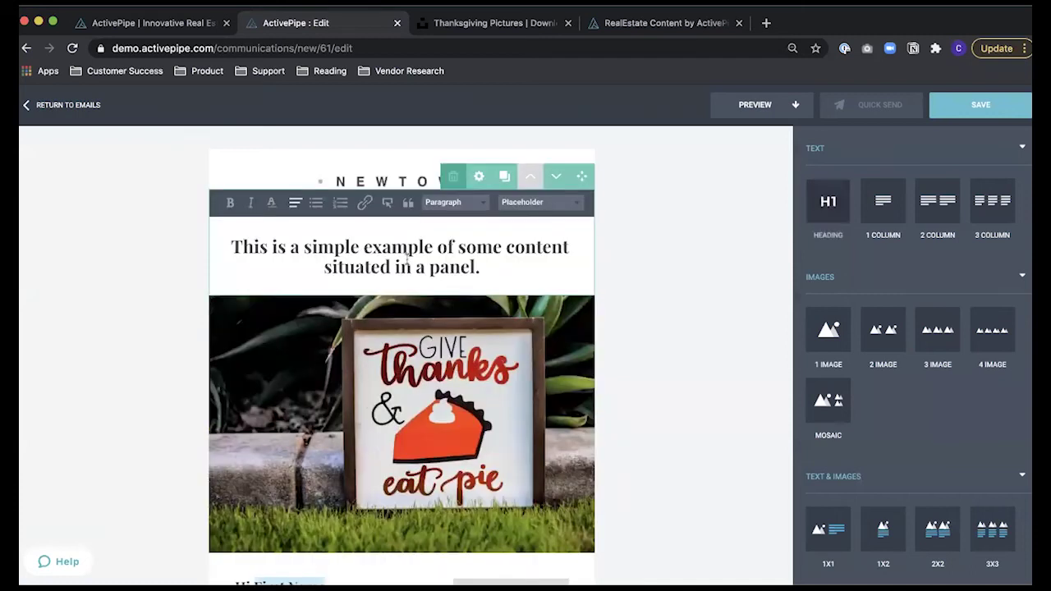
triple_click(415, 256)
type("H")
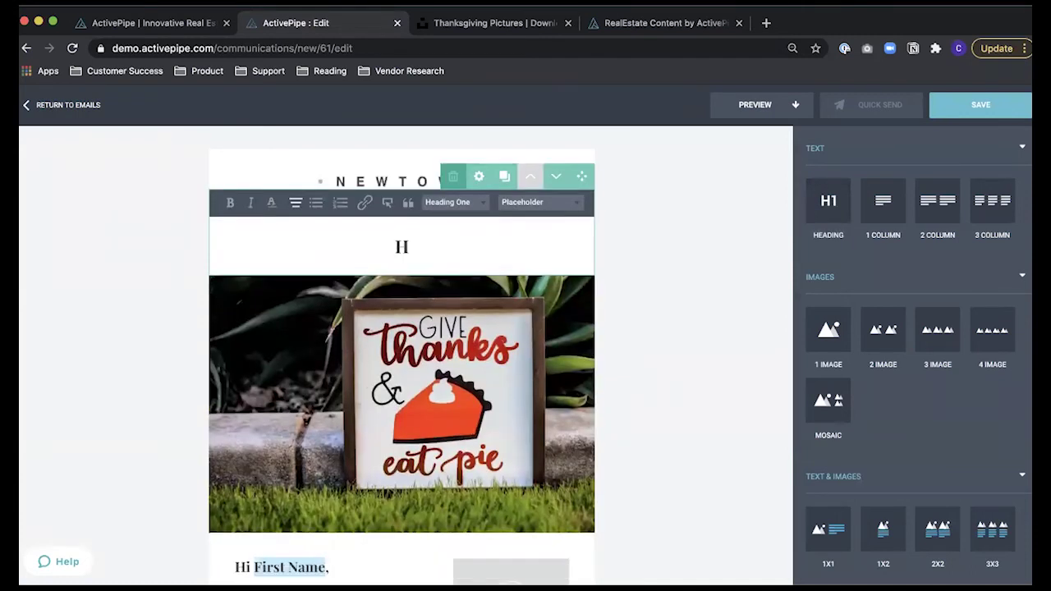
type("appy Thanksgiving!")
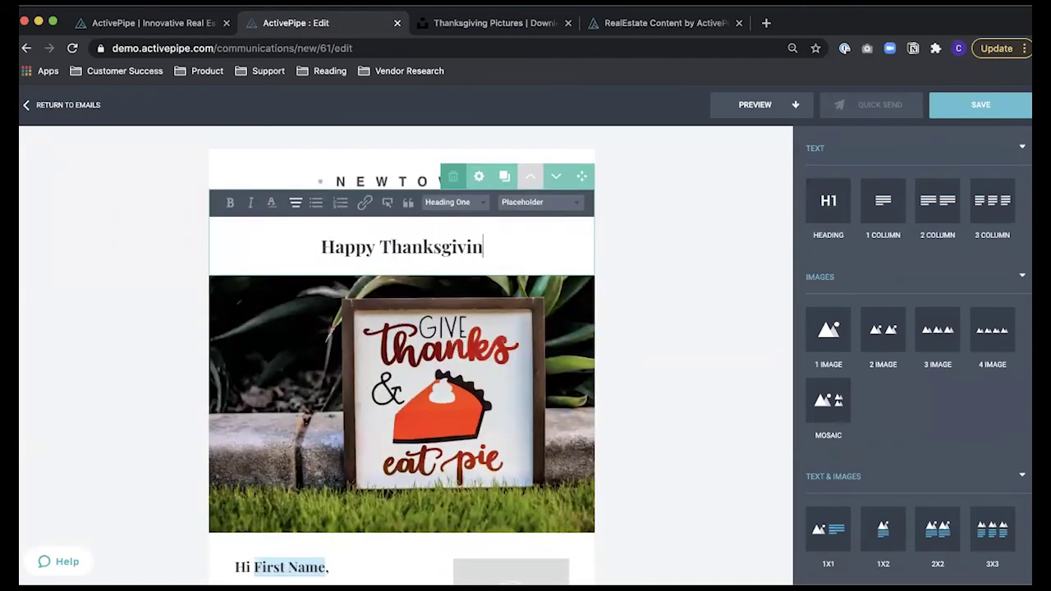
Step: Try the Heading Two and Heading Three styles on the "Happy Thanksgiving!" text and set it back to Heading One
triple_click(435, 243)
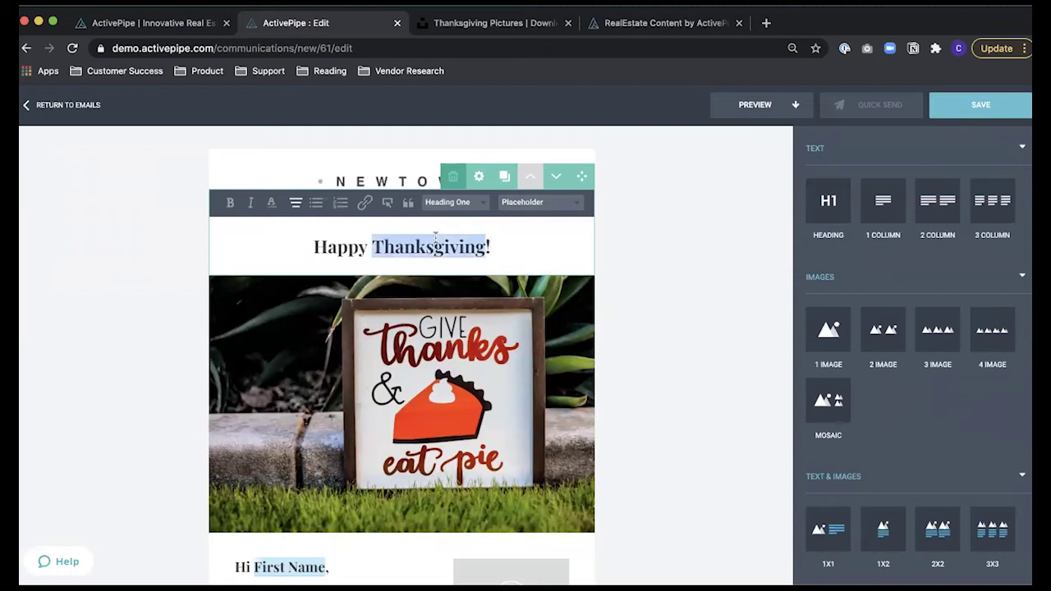
left_click(467, 206)
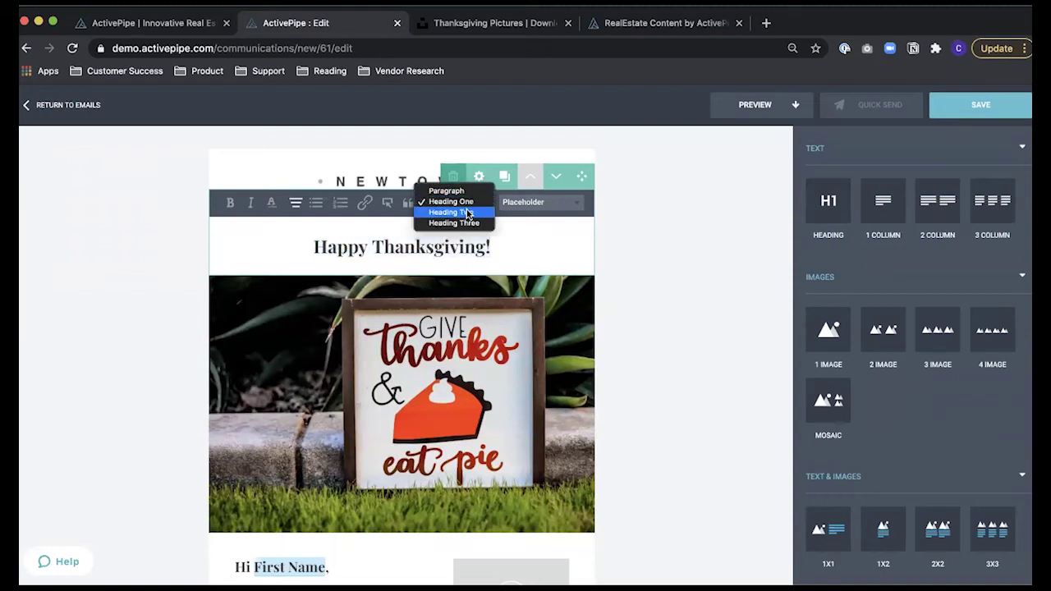
left_click(466, 212)
left_click(465, 203)
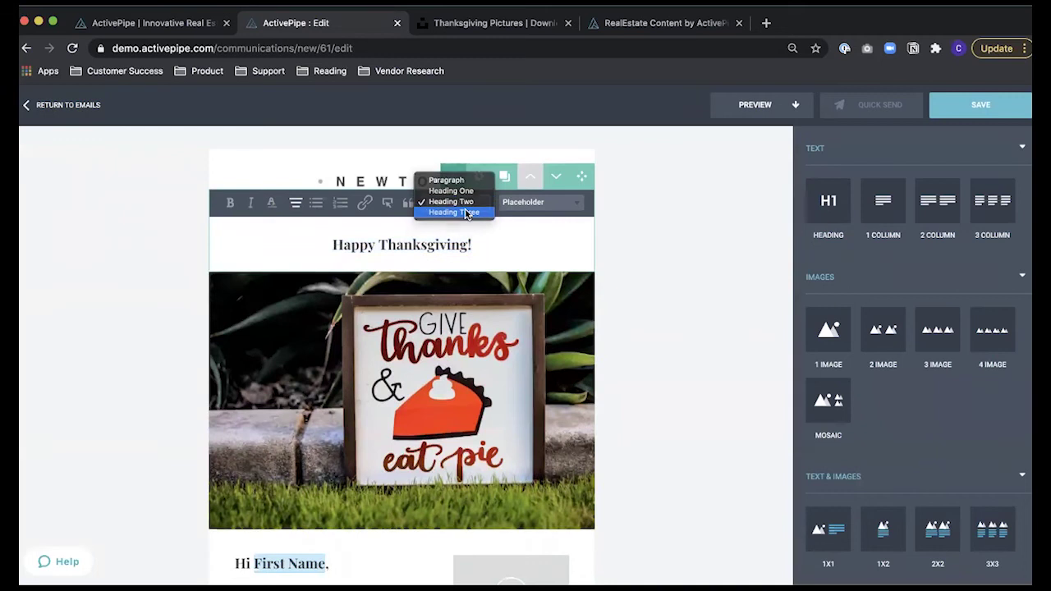
left_click(464, 211)
left_click(465, 203)
left_click(450, 180)
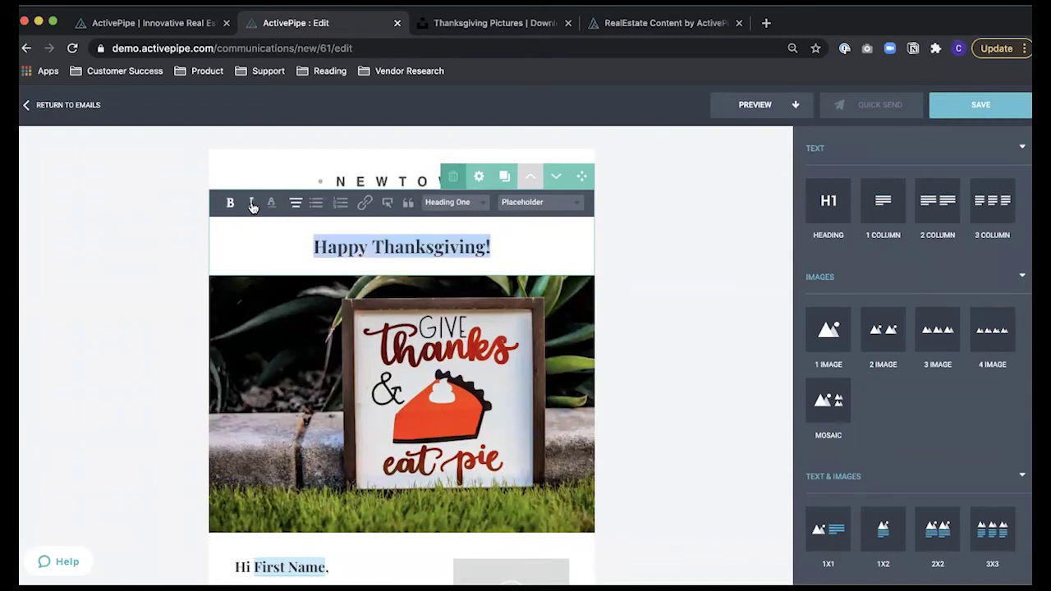
left_click(703, 296)
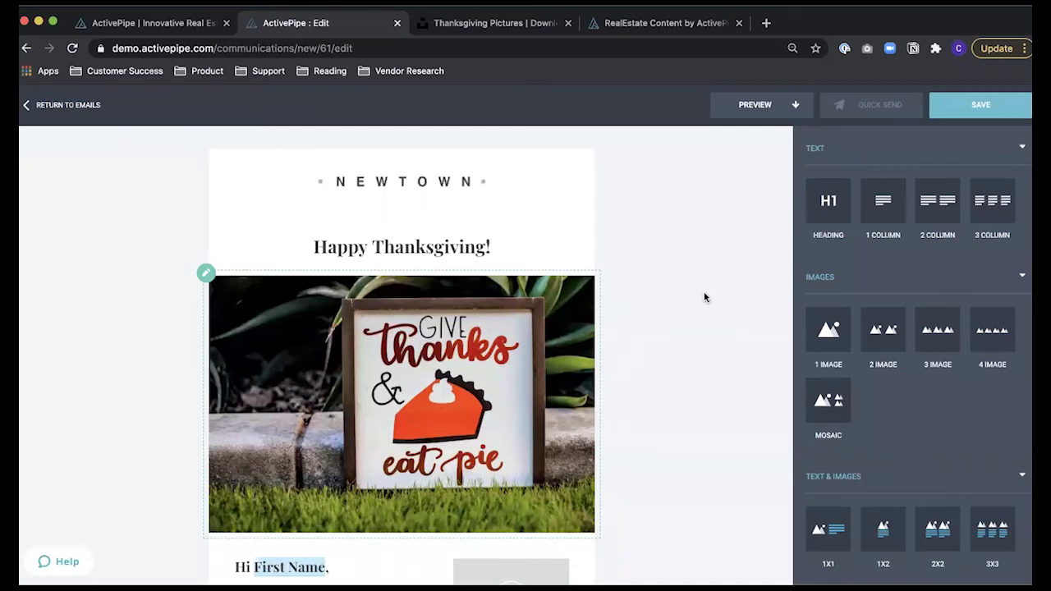
Step: Review the image in the email, view the Thanksgiving photos on Unsplash, and return to the ActivePipe email editor
scroll(694, 296, "down", 3)
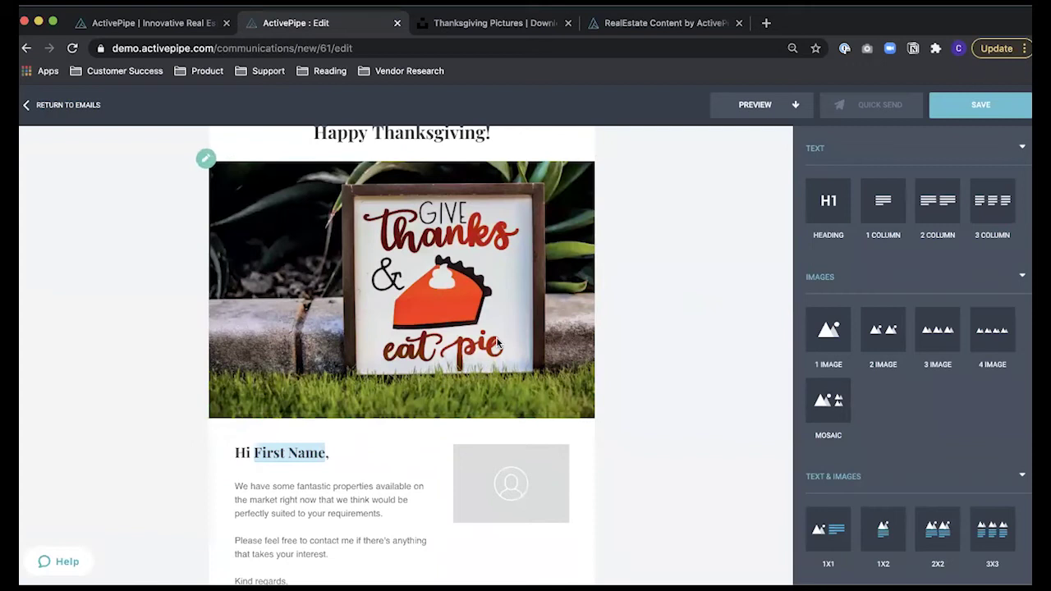
scroll(500, 296, "up", 1)
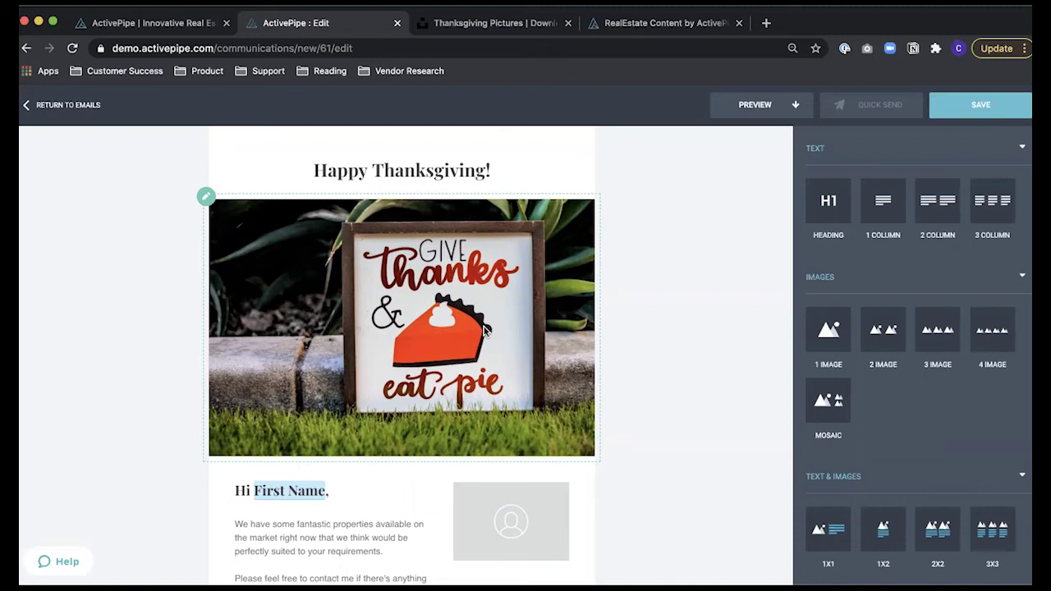
left_click(482, 28)
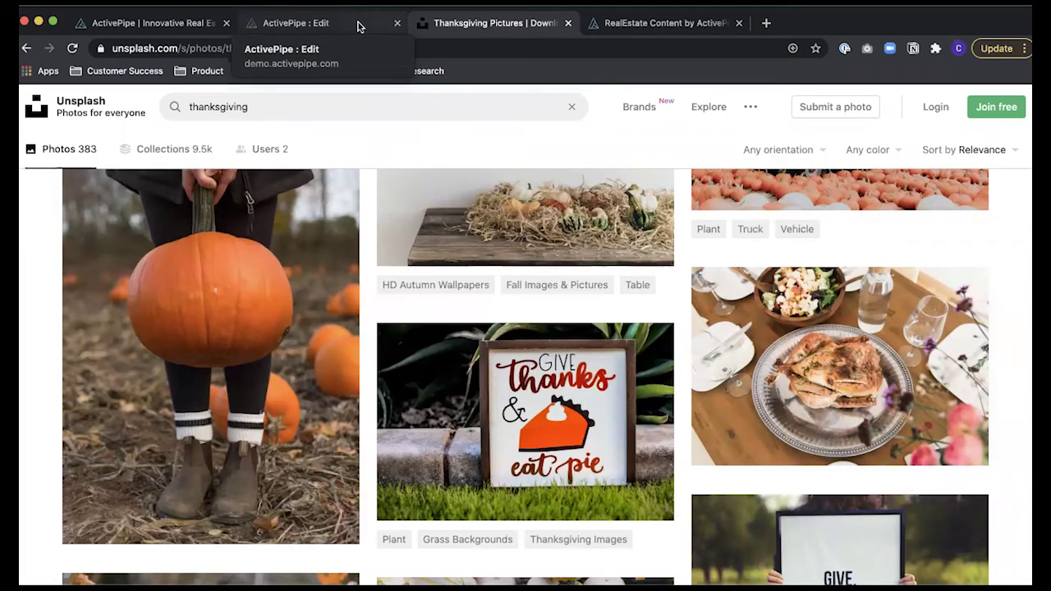
left_click(358, 25)
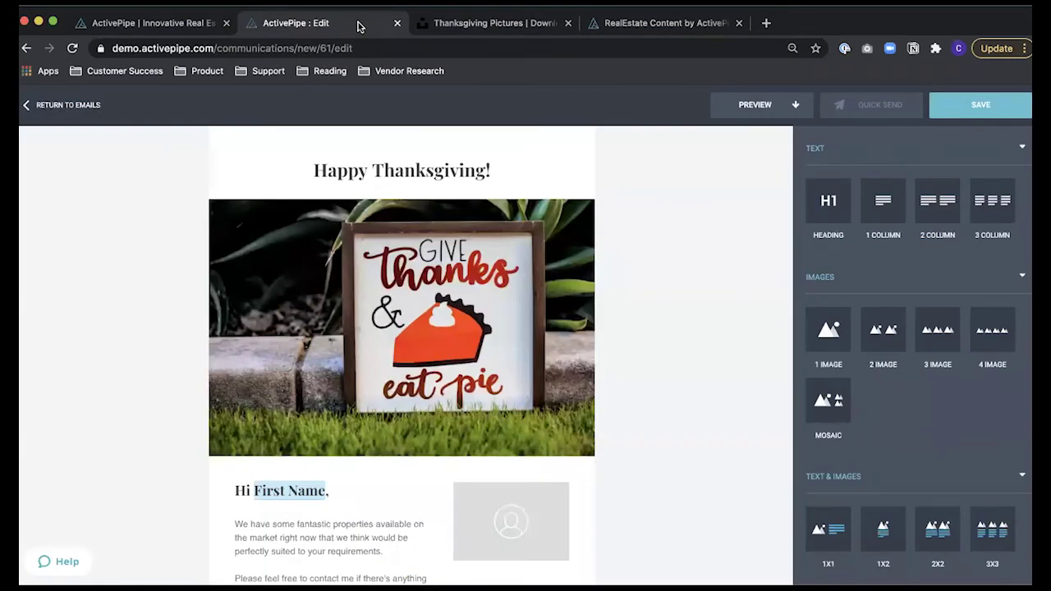
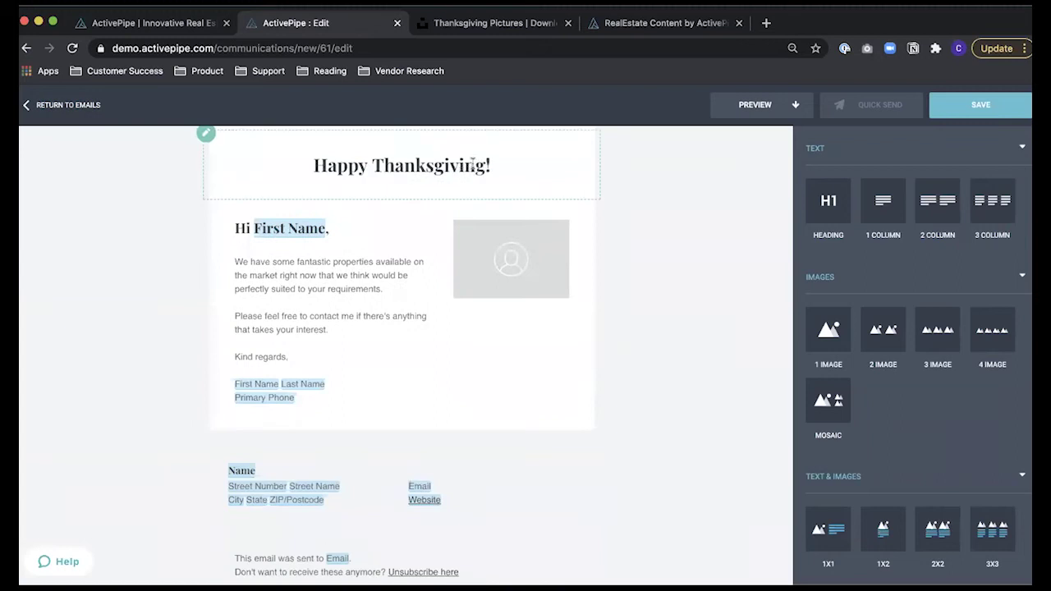
scroll(654, 336, "down", 2)
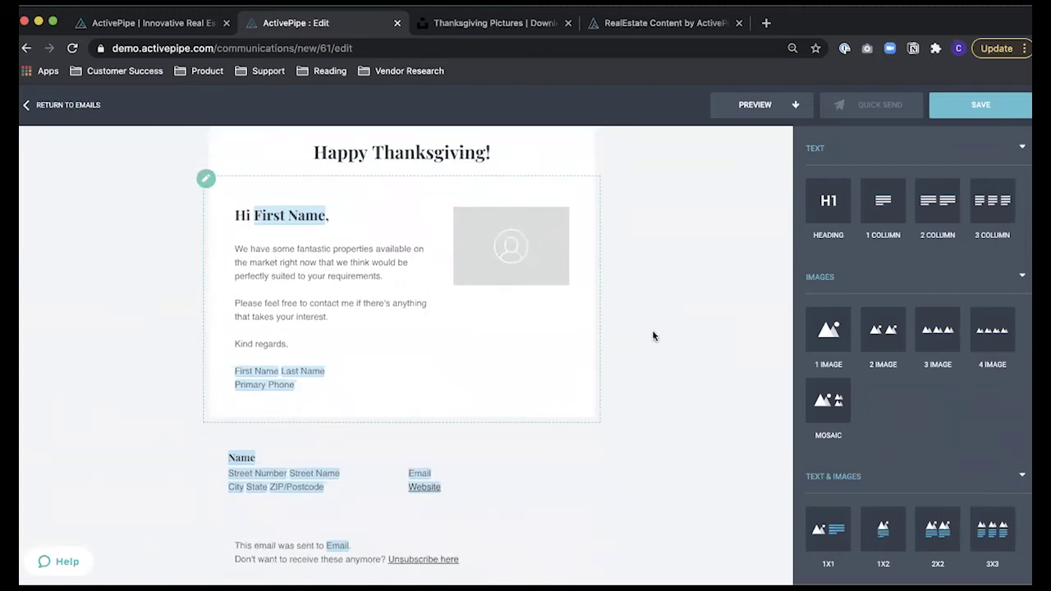
scroll(852, 359, "down", 1)
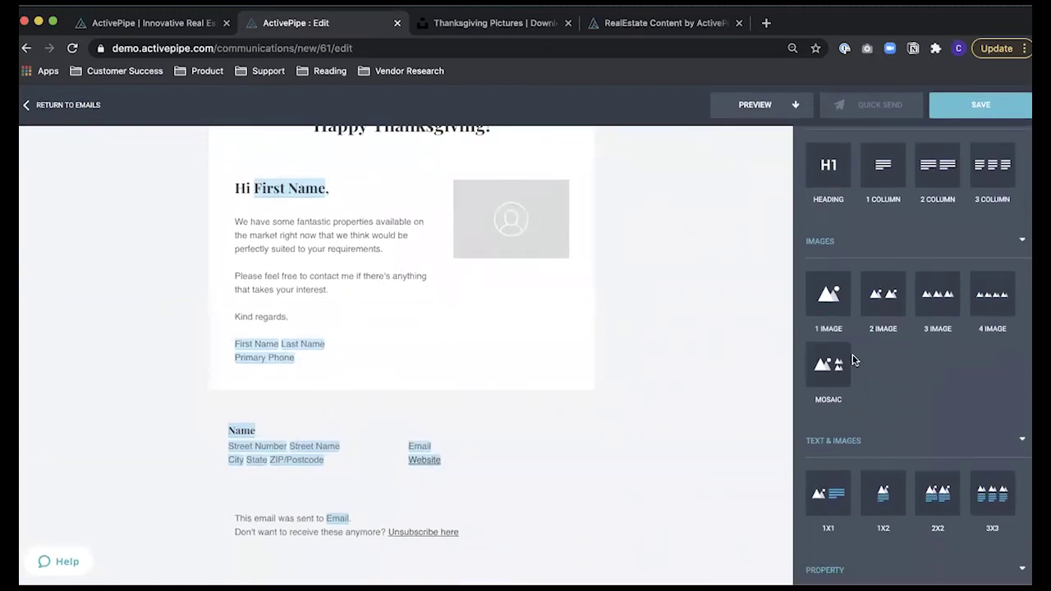
Step: Add a video block directly below the intro and sign-off block
scroll(852, 359, "down", 4)
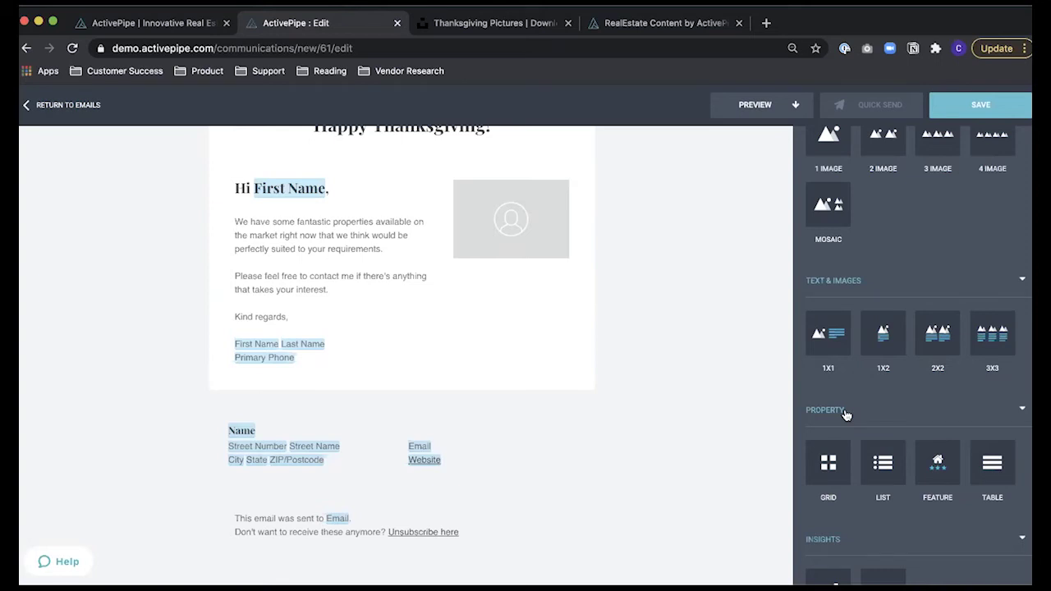
scroll(845, 415, "down", 2)
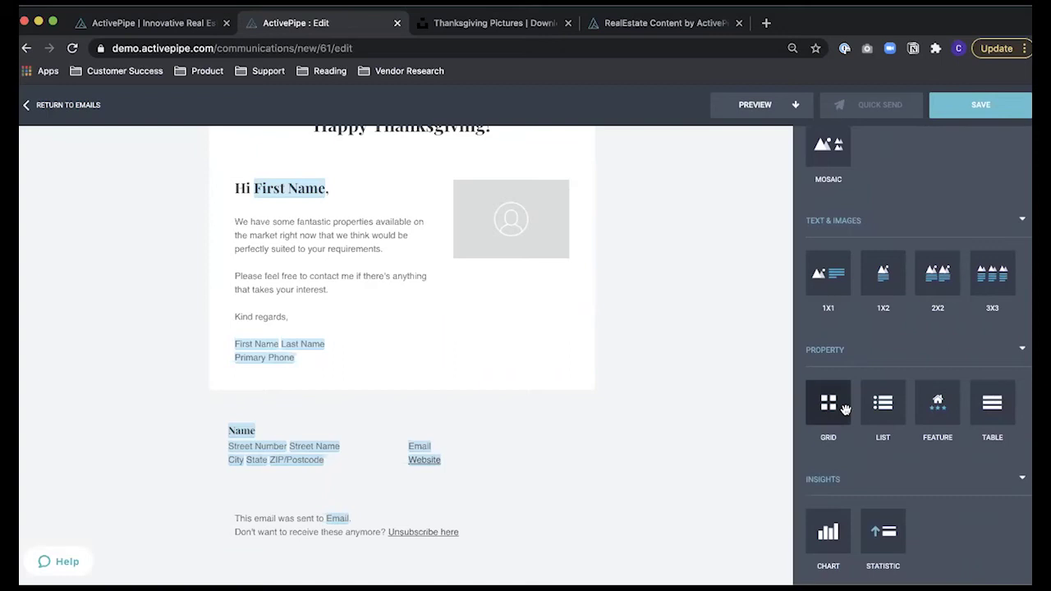
scroll(846, 409, "down", 3)
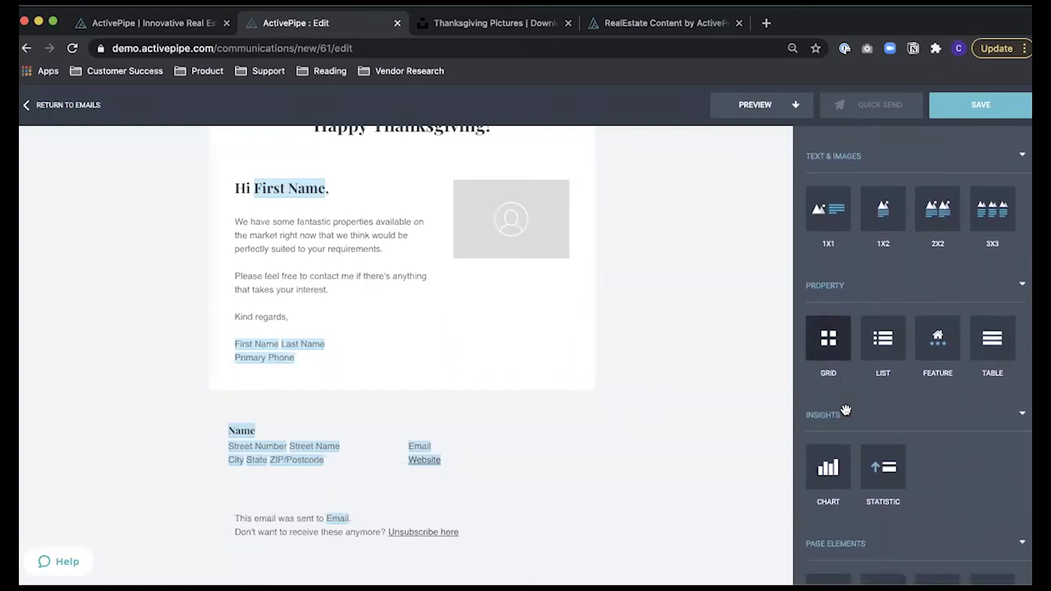
scroll(846, 408, "down", 8)
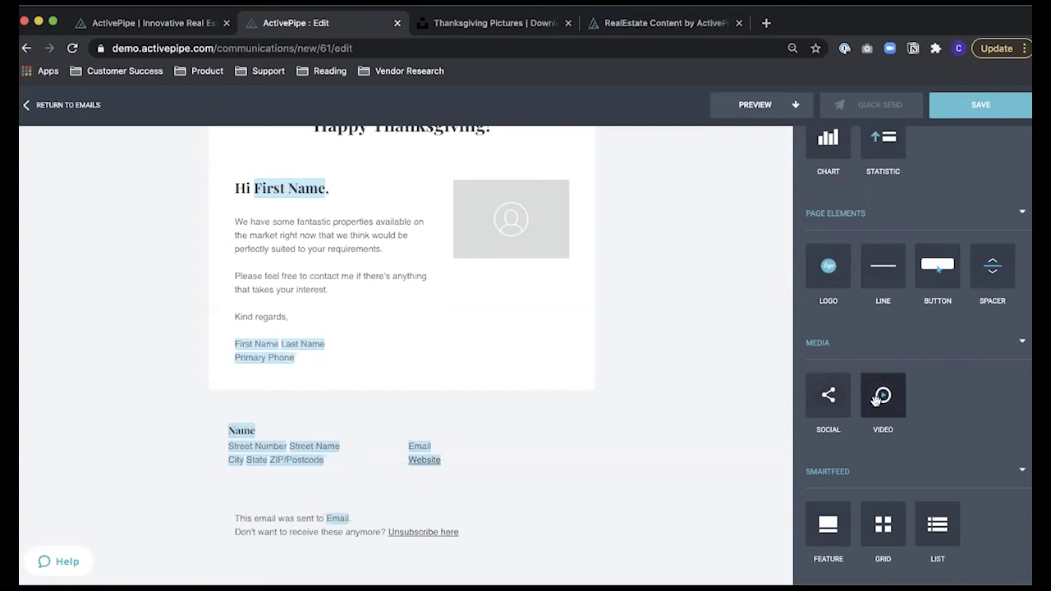
mouse_move(891, 395)
left_mouse_down()
mouse_move(615, 408)
mouse_move(459, 377)
left_mouse_up()
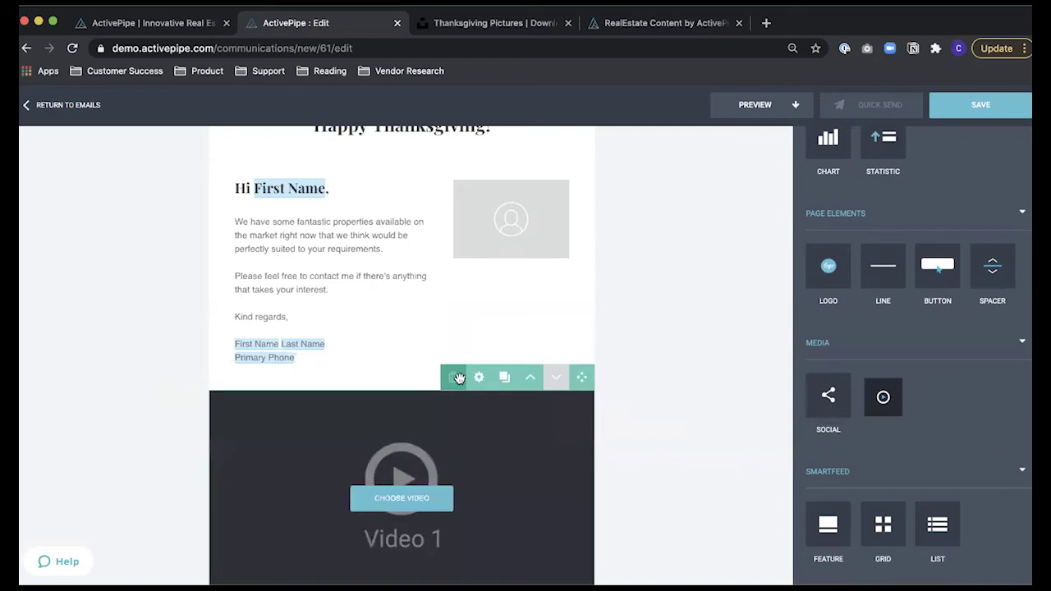
scroll(459, 377, "down", 2)
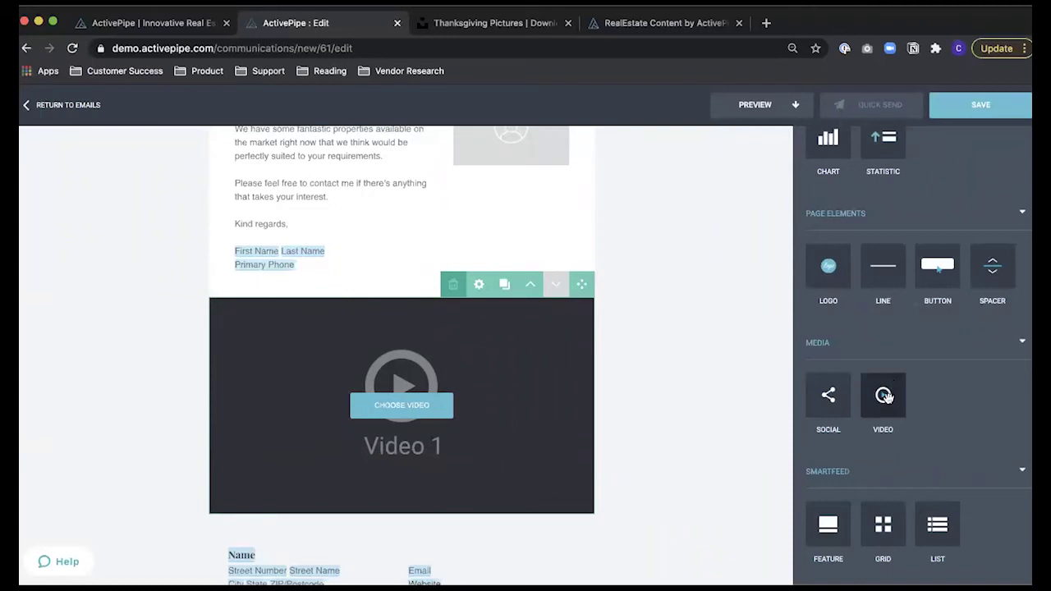
Step: Look through the recent YouTube channel videos available for the video block, close the video chooser and delete the block
left_click(419, 408)
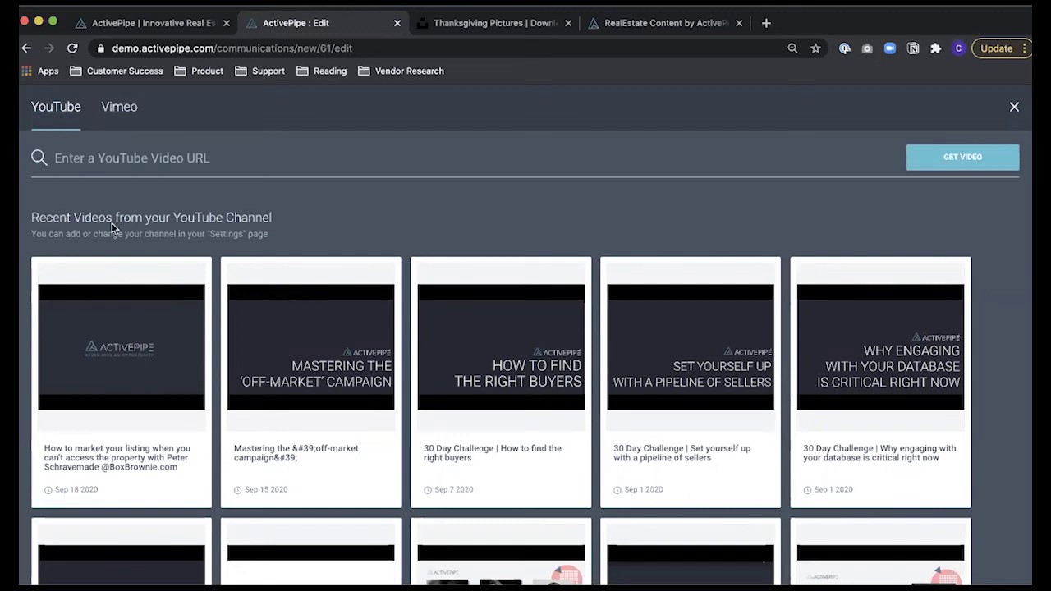
scroll(213, 348, "down", 3)
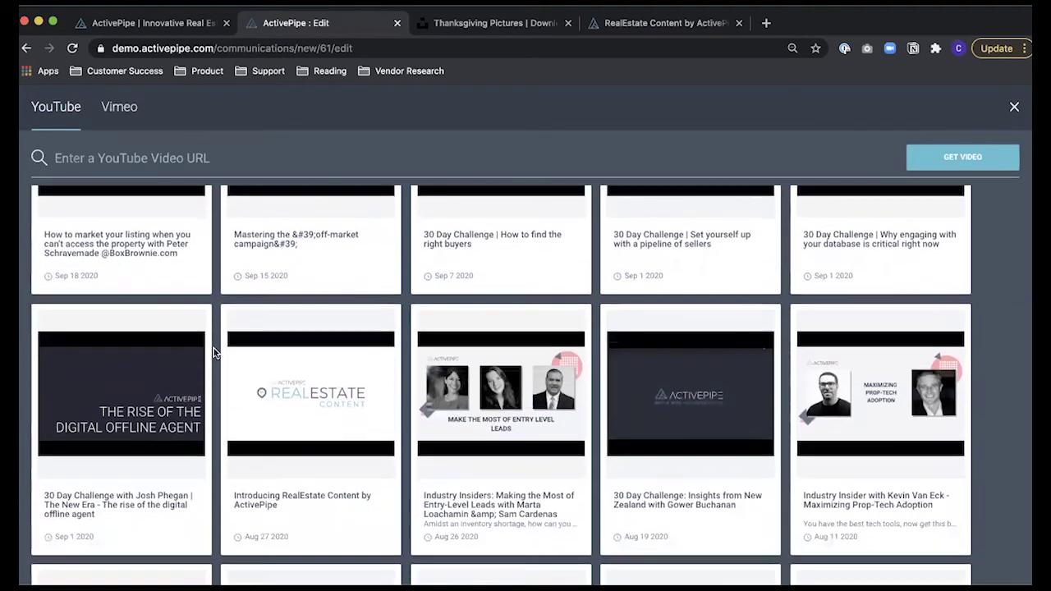
scroll(213, 348, "down", 4)
scroll(214, 348, "up", 7)
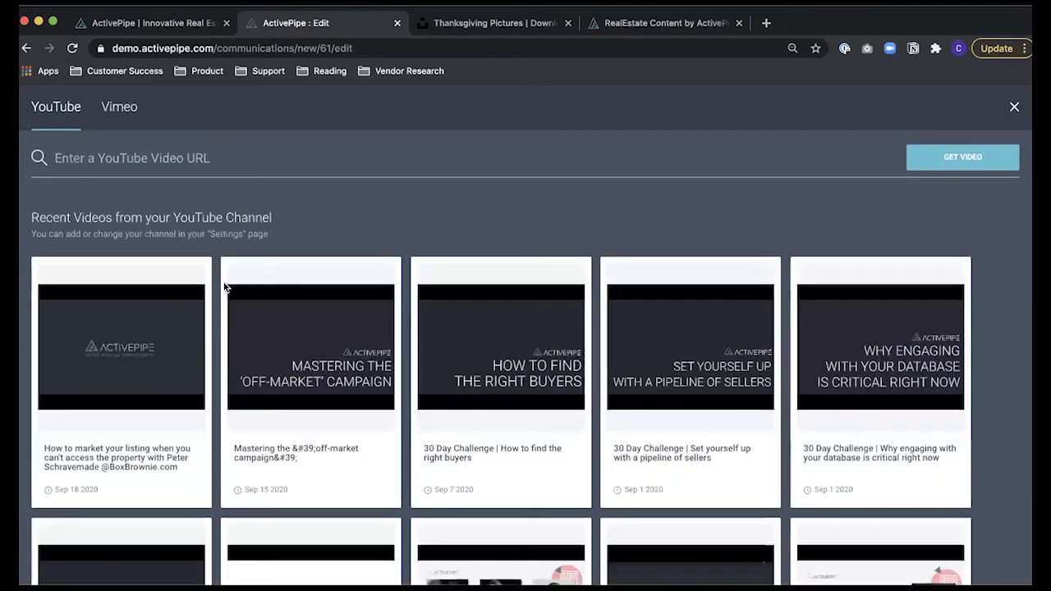
left_click(129, 162)
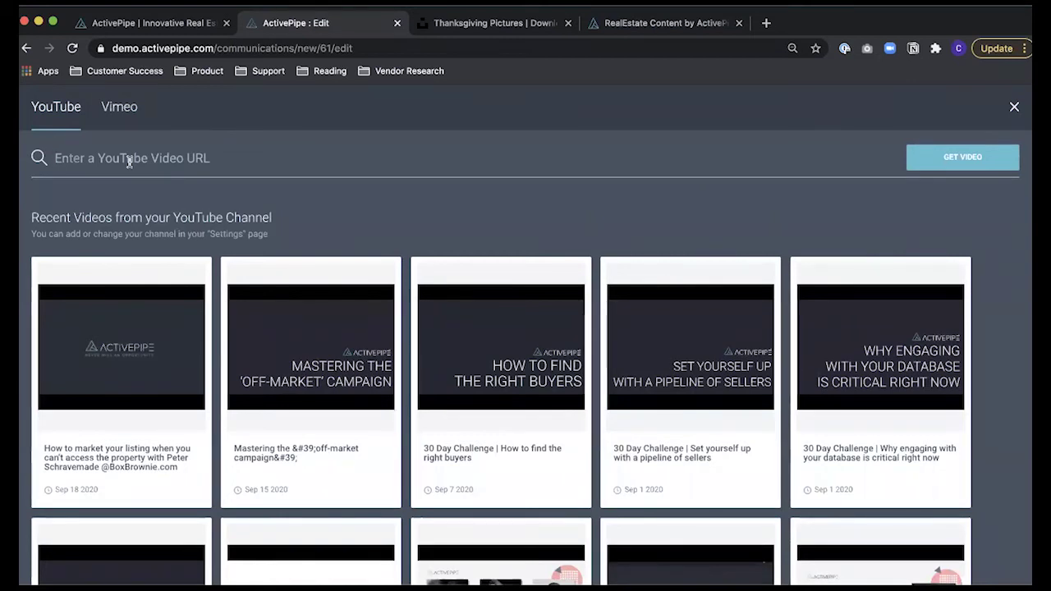
left_click(1013, 108)
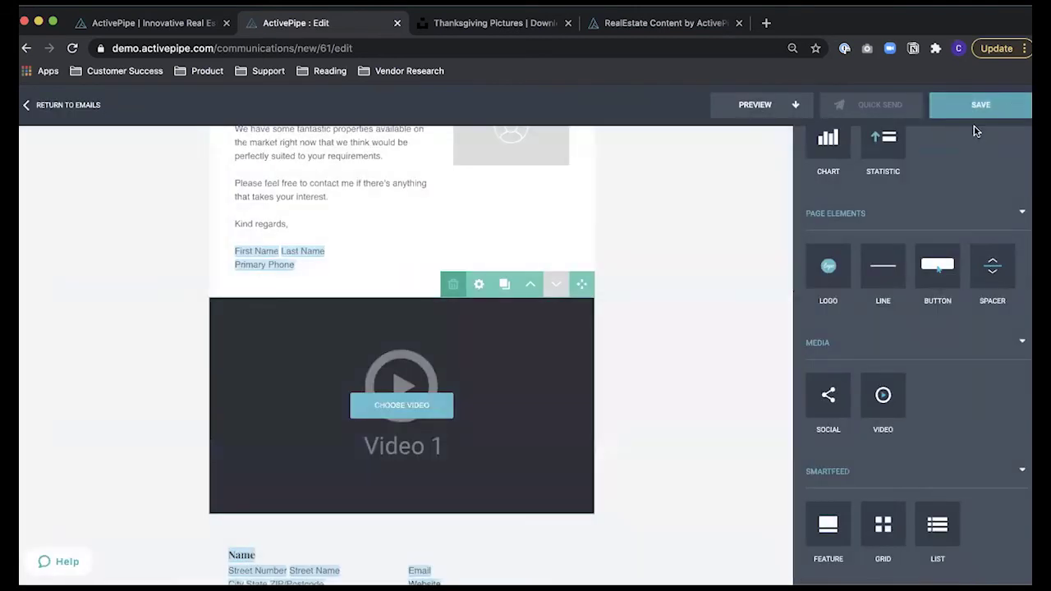
left_click(454, 285)
left_click(450, 286)
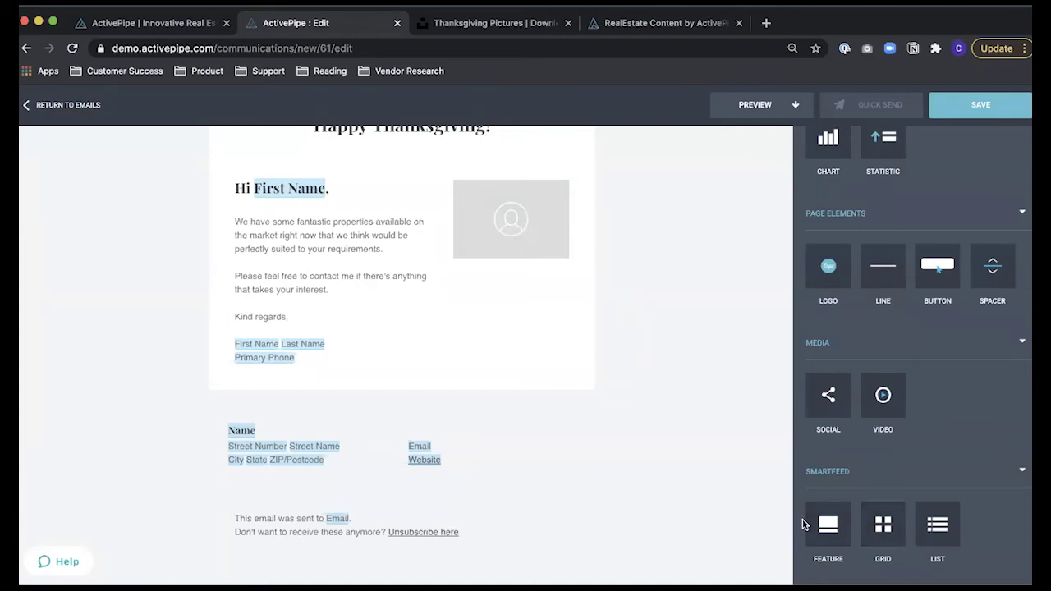
Step: Add a SmartFeed feature block below the intro block and open its article content selection
left_click_drag(884, 525, 938, 523)
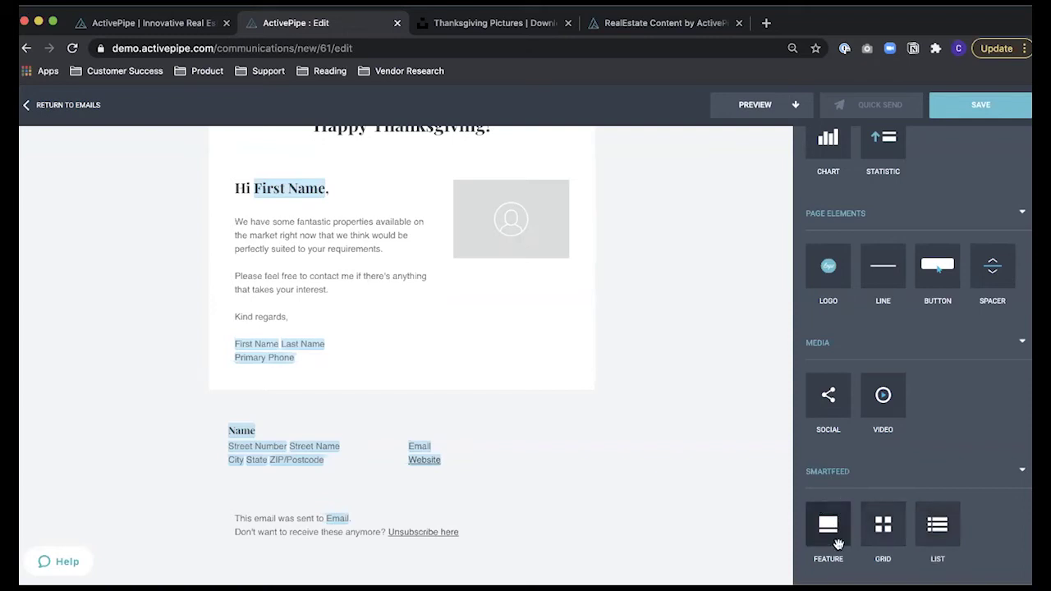
left_click_drag(830, 524, 394, 386)
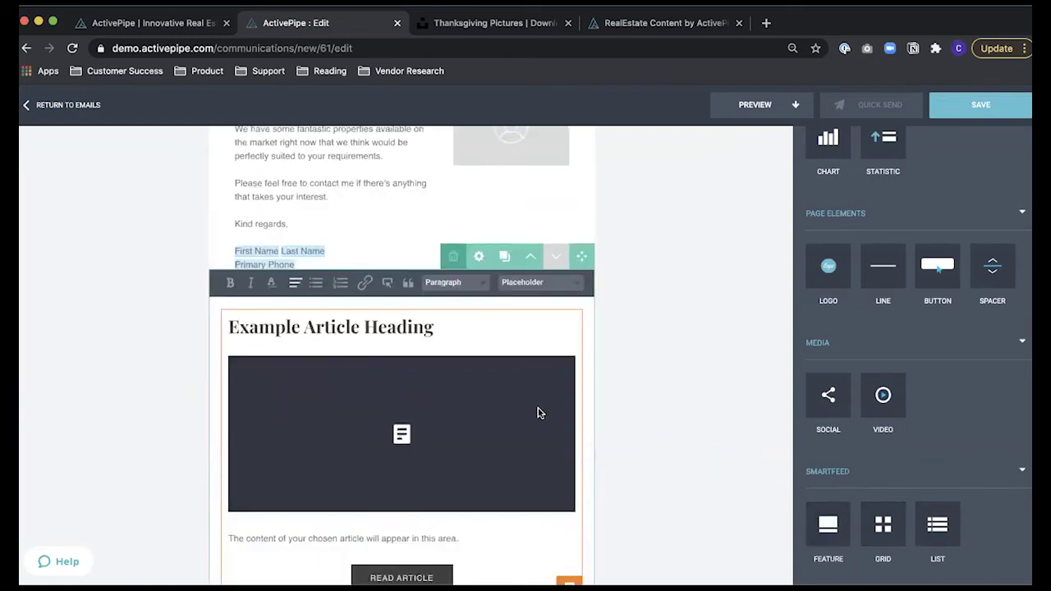
scroll(538, 412, "down", 3)
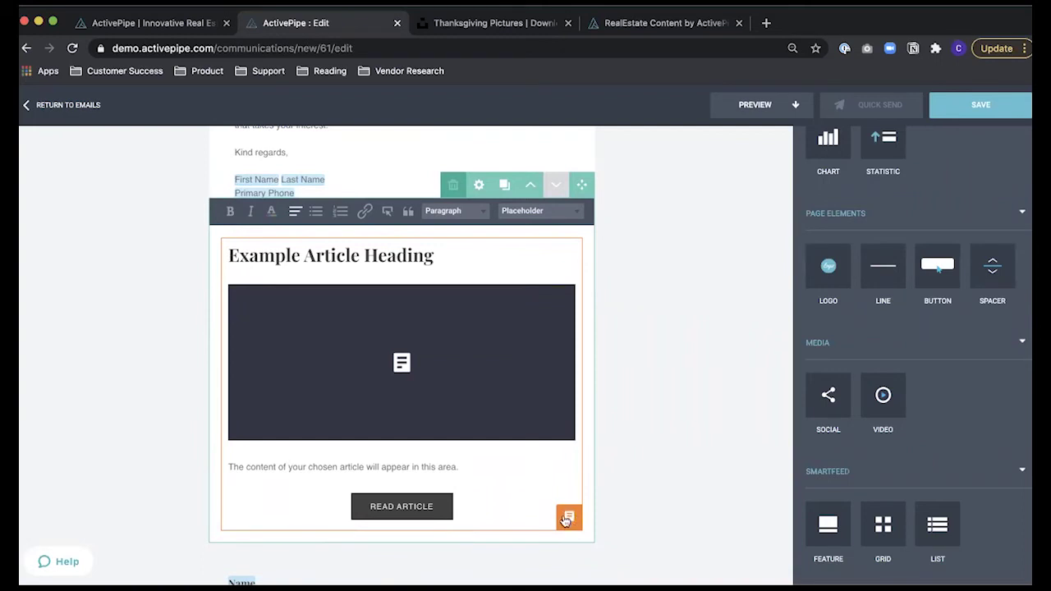
left_click(571, 516)
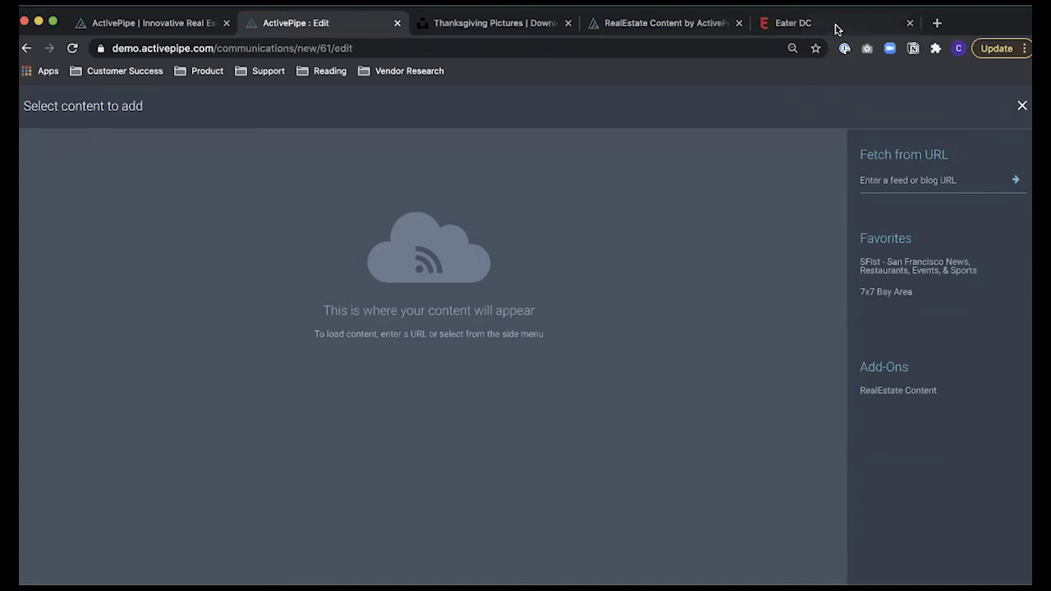
Step: Switch to the Eater DC website, look over its homepage stories and copy the site address
left_click(837, 27)
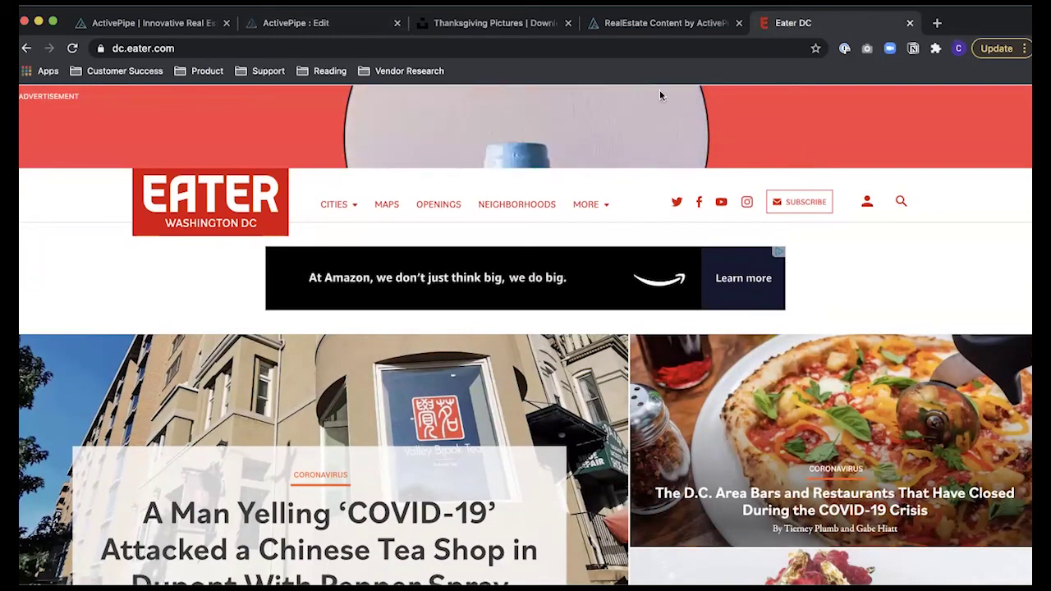
scroll(399, 285, "down", 5)
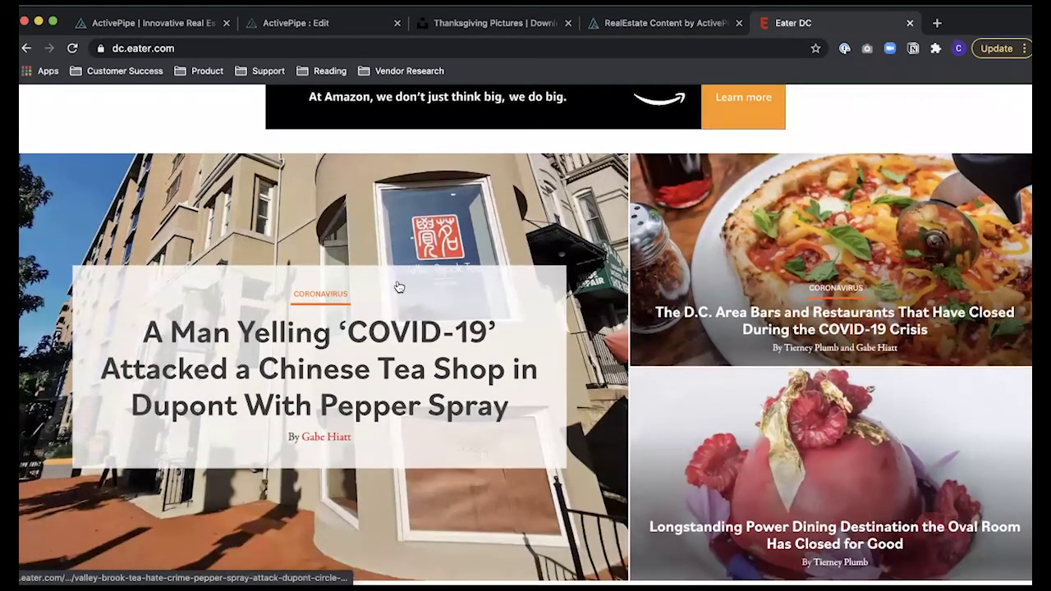
scroll(399, 286, "down", 1)
scroll(361, 230, "up", 4)
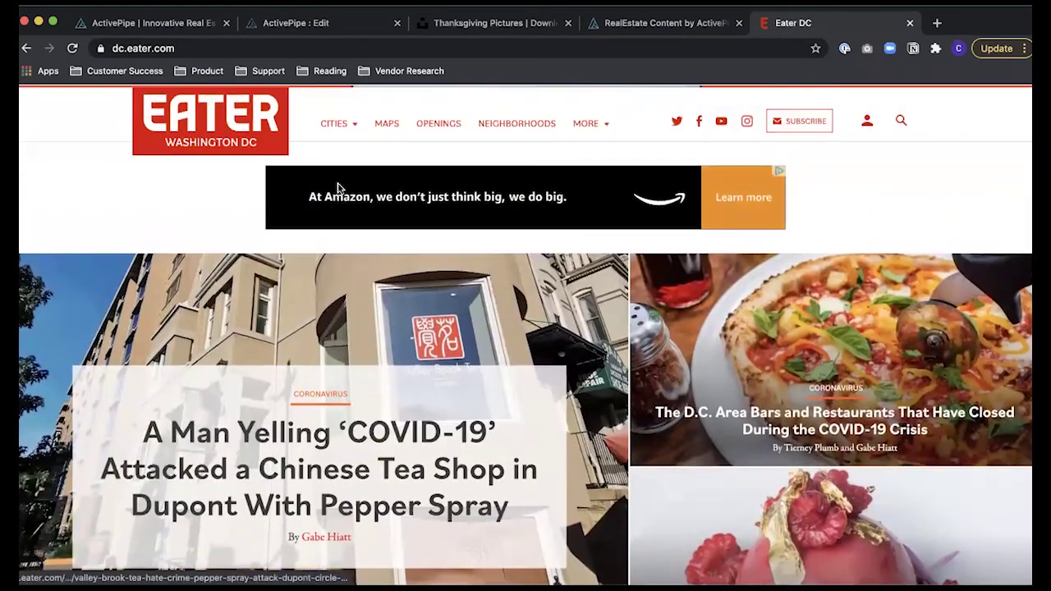
left_click(261, 47)
key("super+c")
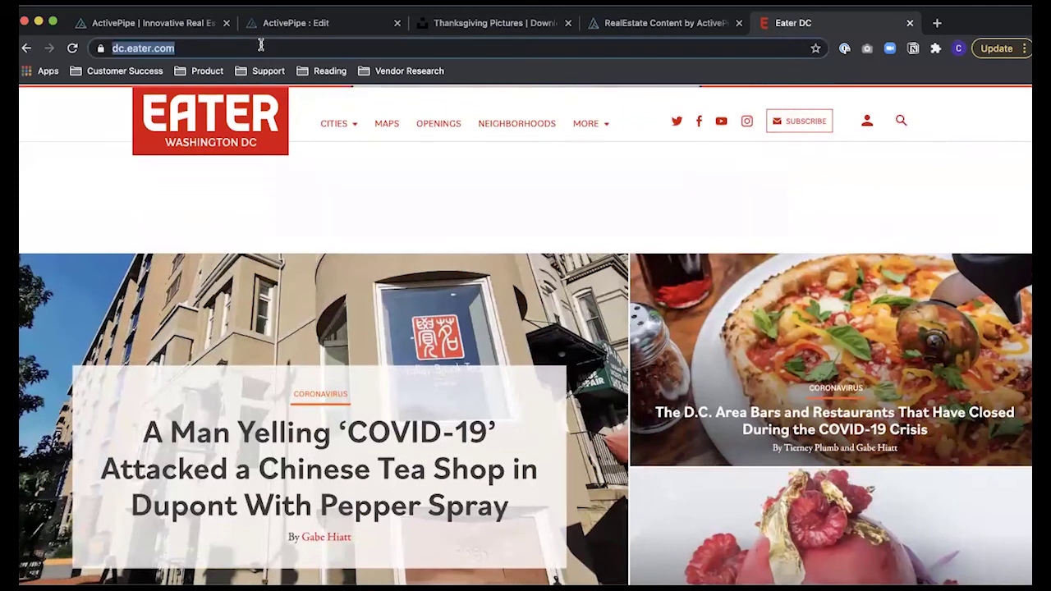
left_click(321, 23)
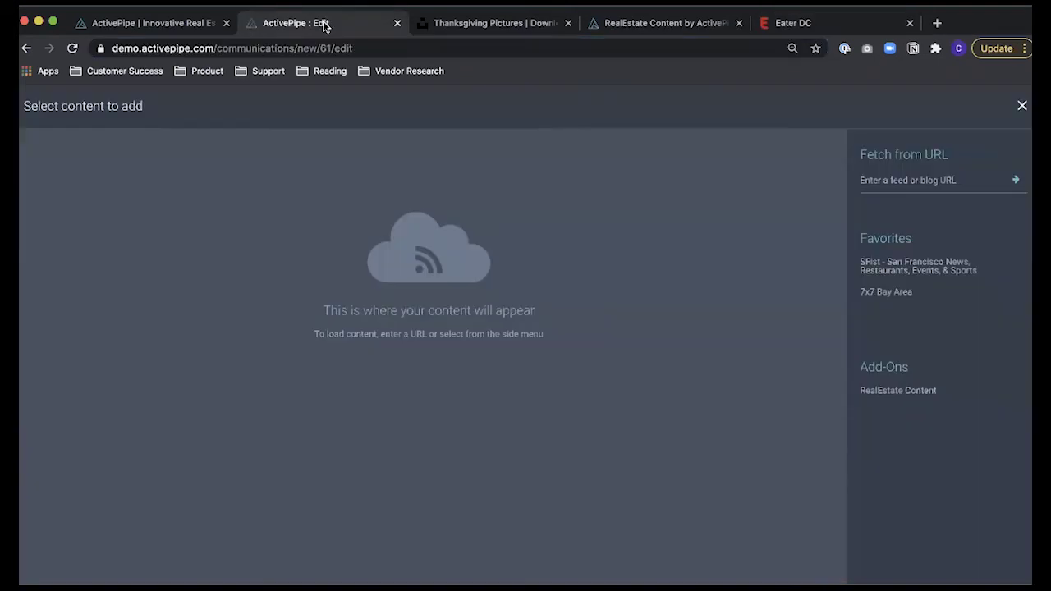
left_click(901, 181)
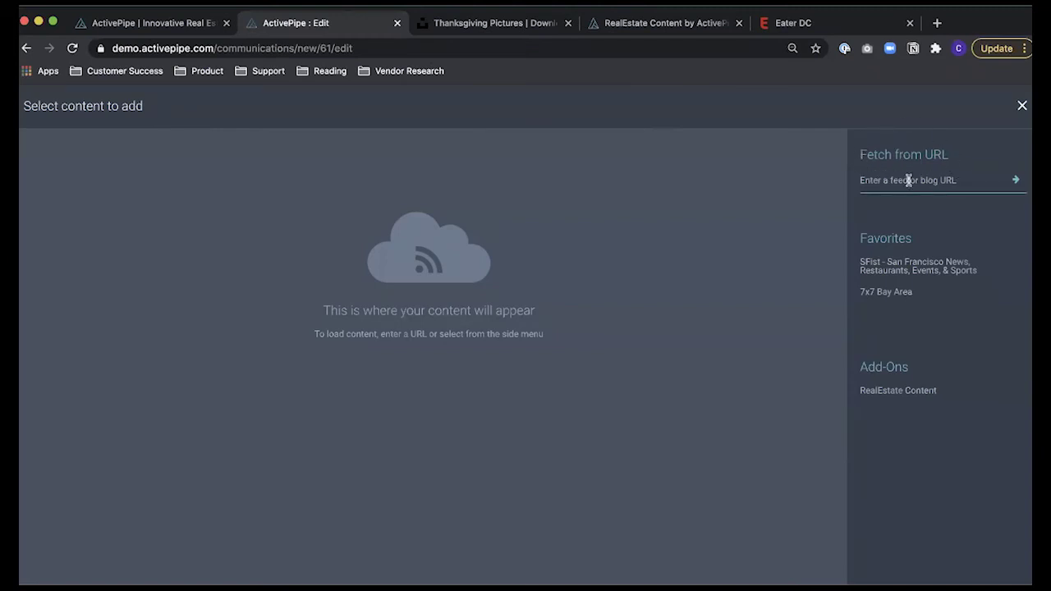
key("super+v")
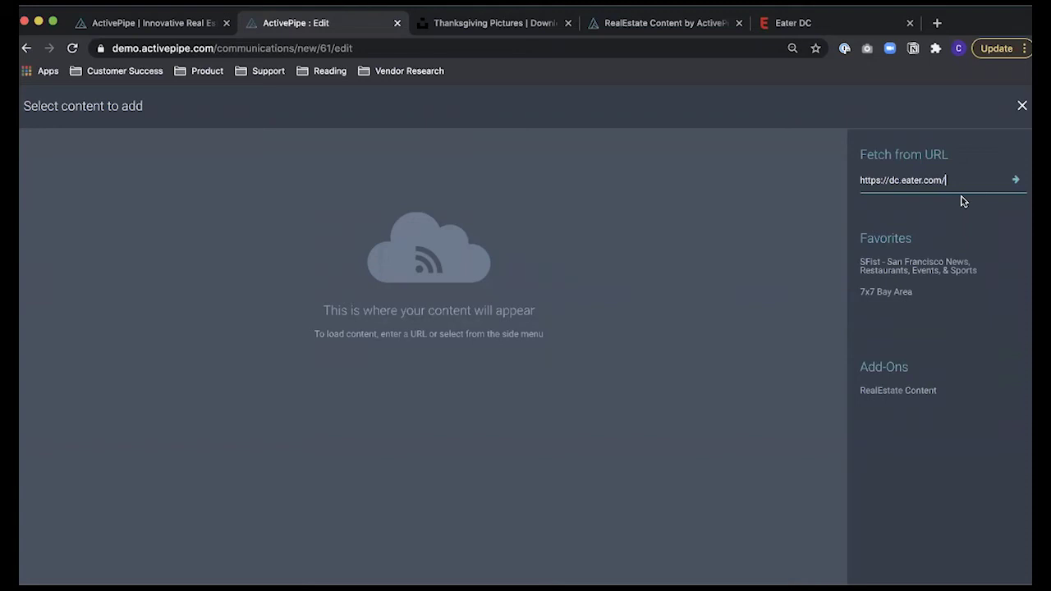
key("Return")
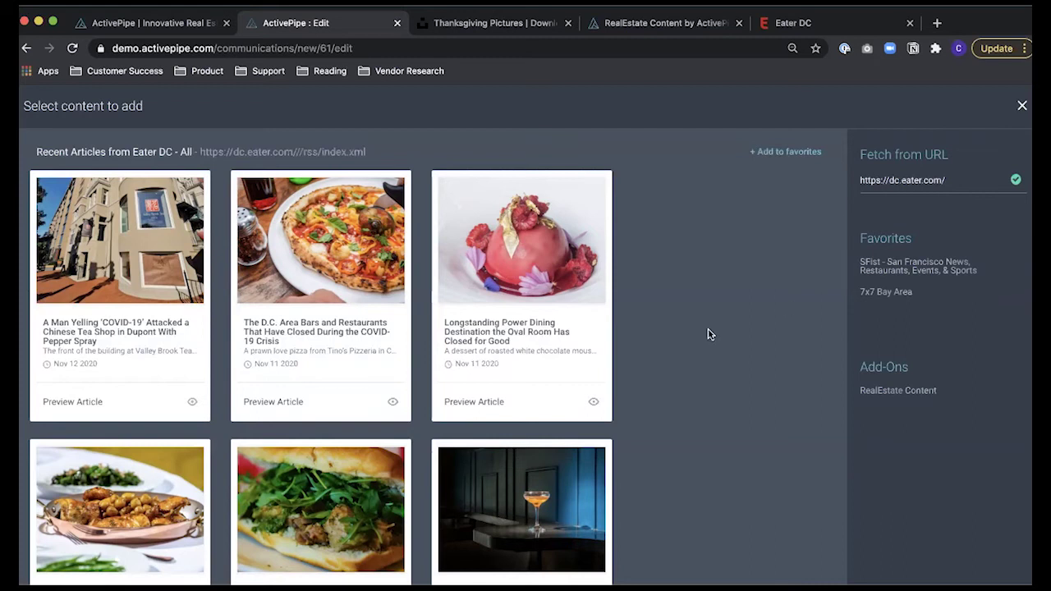
Step: Browse the fetched Eater DC articles and insert "Where to Eat Near the National Mall in D.C." into the feature block
scroll(710, 334, "down", 2)
scroll(710, 334, "down", 1)
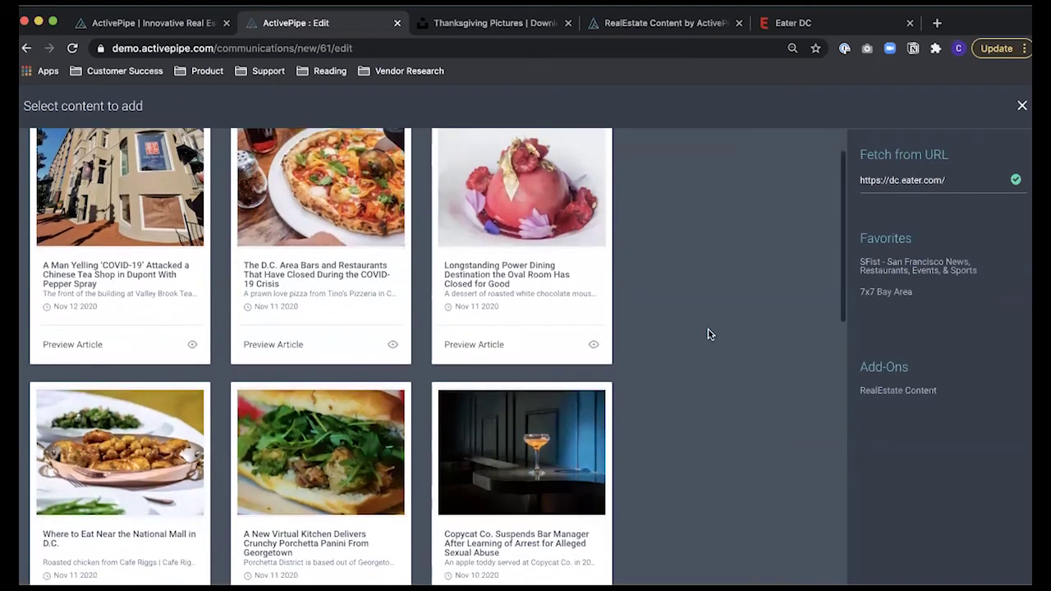
scroll(710, 334, "down", 5)
scroll(710, 334, "down", 4)
scroll(710, 334, "up", 2)
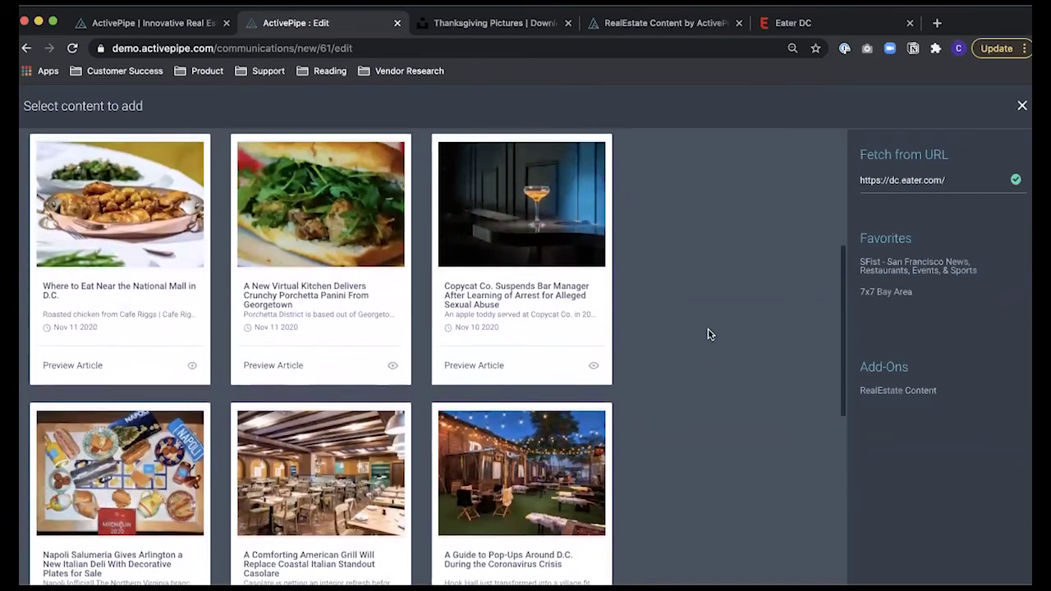
scroll(710, 334, "up", 1)
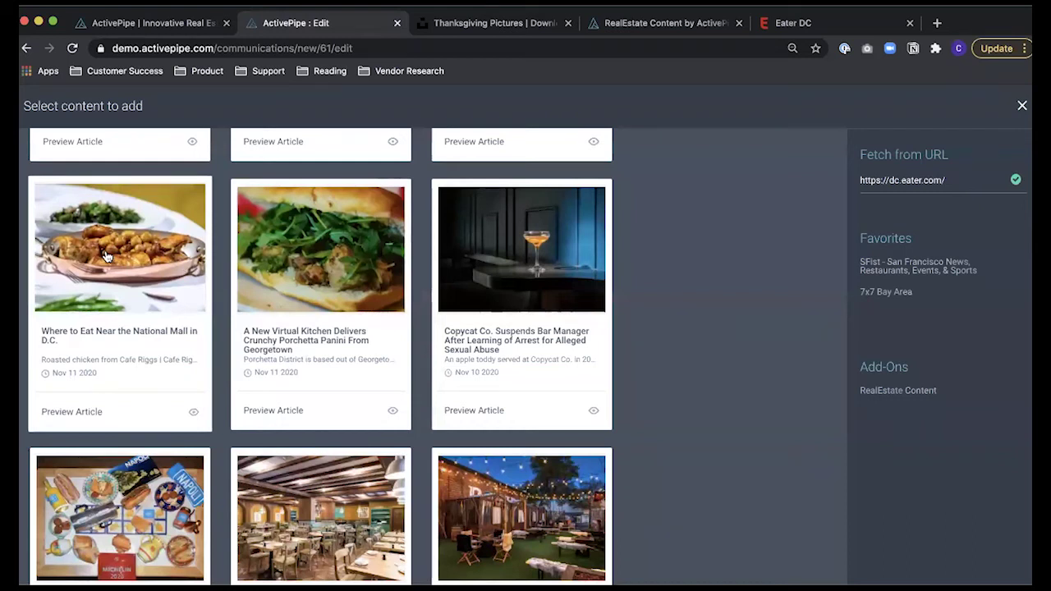
scroll(105, 255, "down", 3)
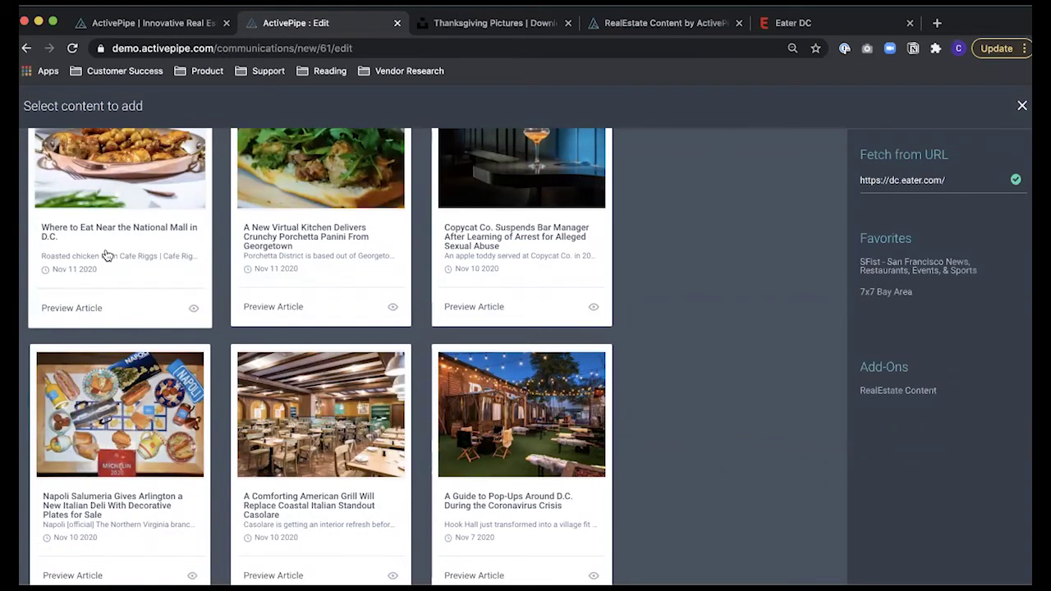
scroll(107, 255, "up", 2)
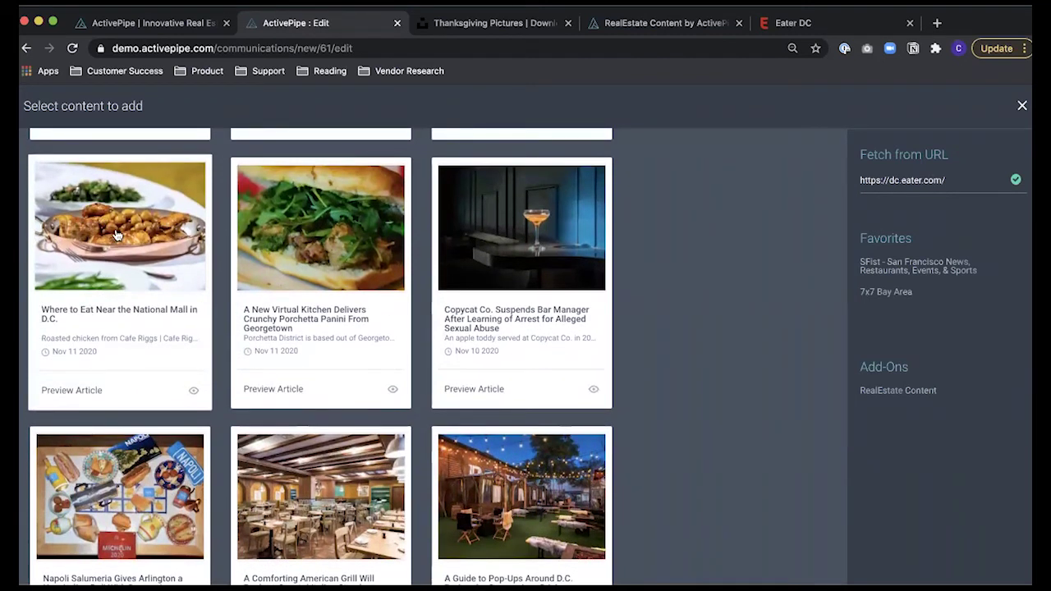
left_click(115, 235)
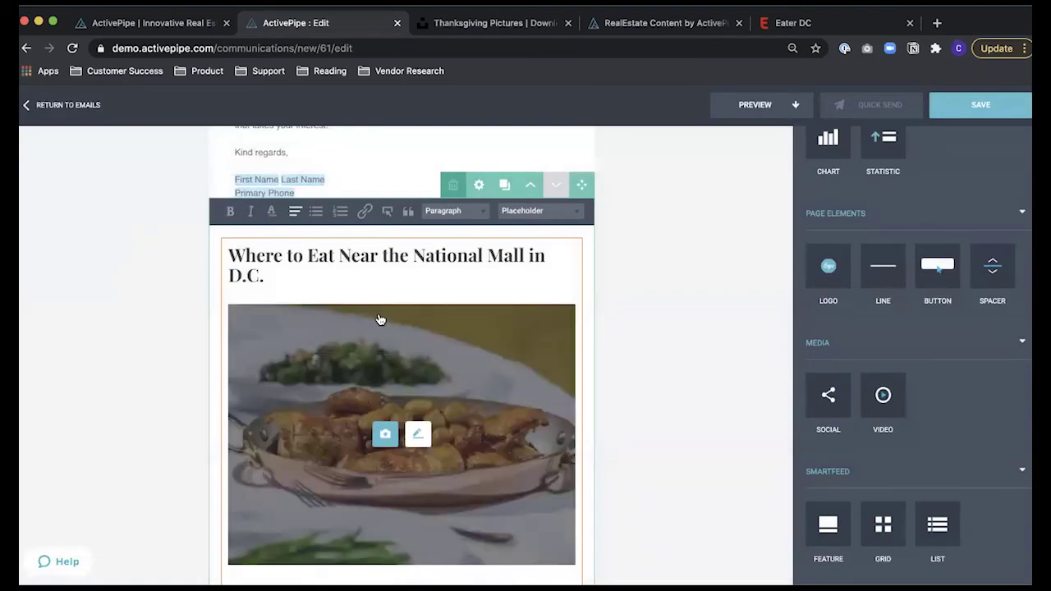
Step: Deselect the restaurant article block and review its heading, image and text in the email
scroll(377, 317, "down", 1)
scroll(379, 318, "up", 1)
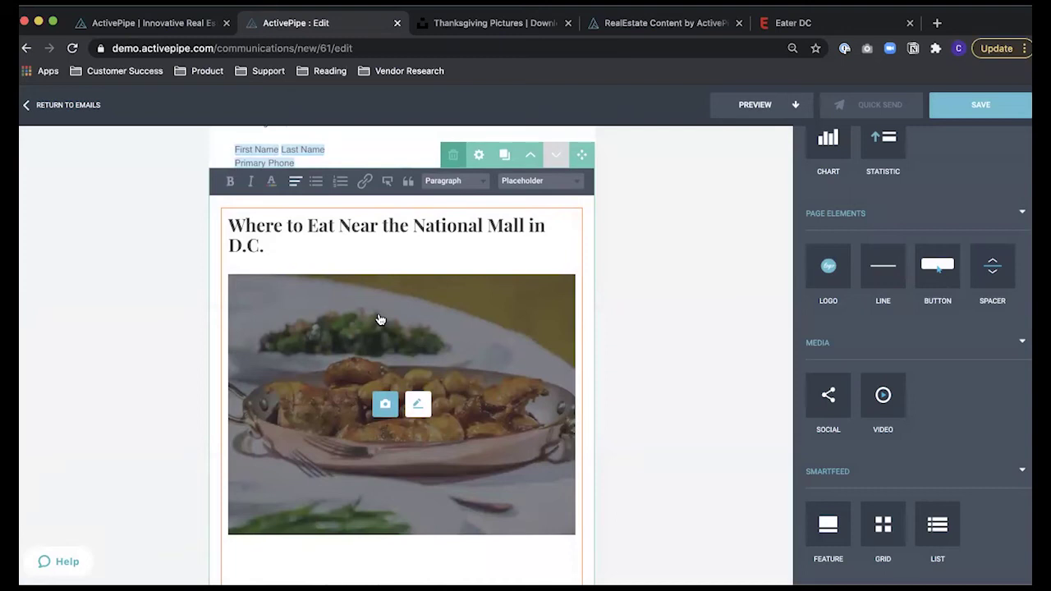
left_click(687, 319)
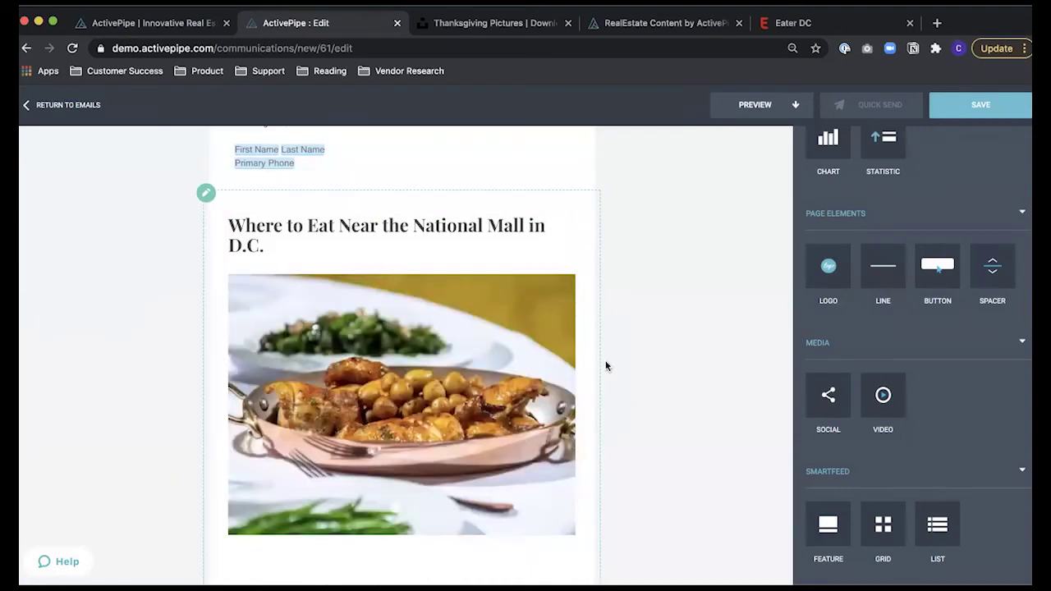
scroll(596, 427, "down", 4)
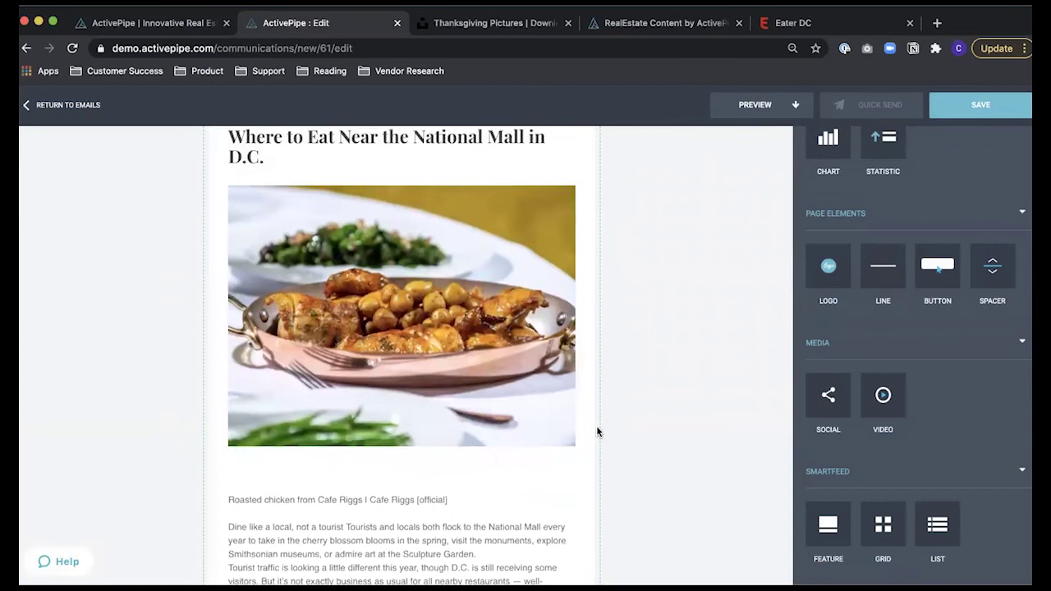
scroll(596, 427, "up", 2)
scroll(596, 431, "up", 1)
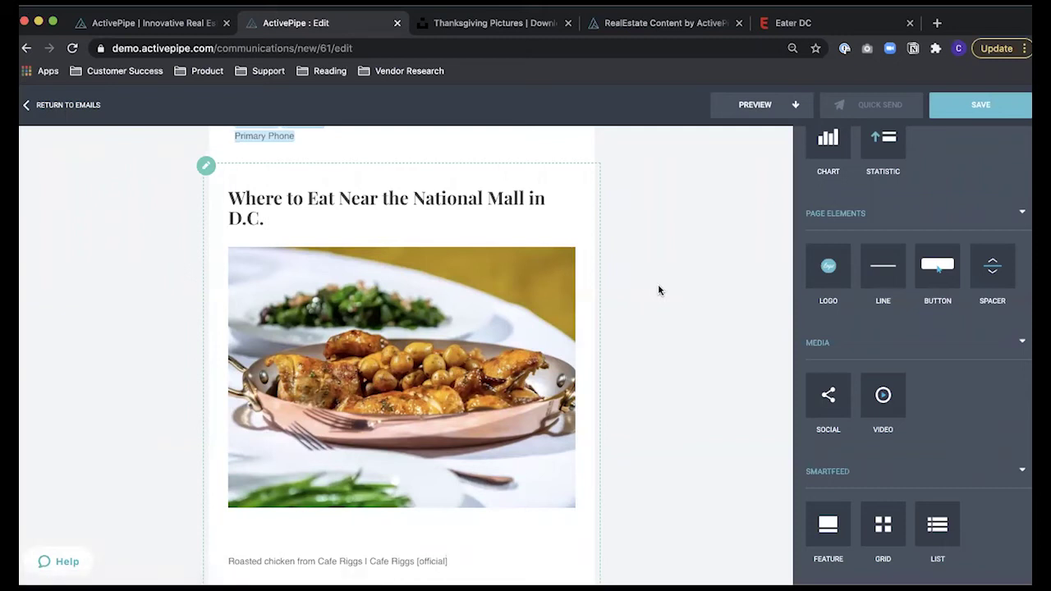
scroll(685, 399, "up", 1)
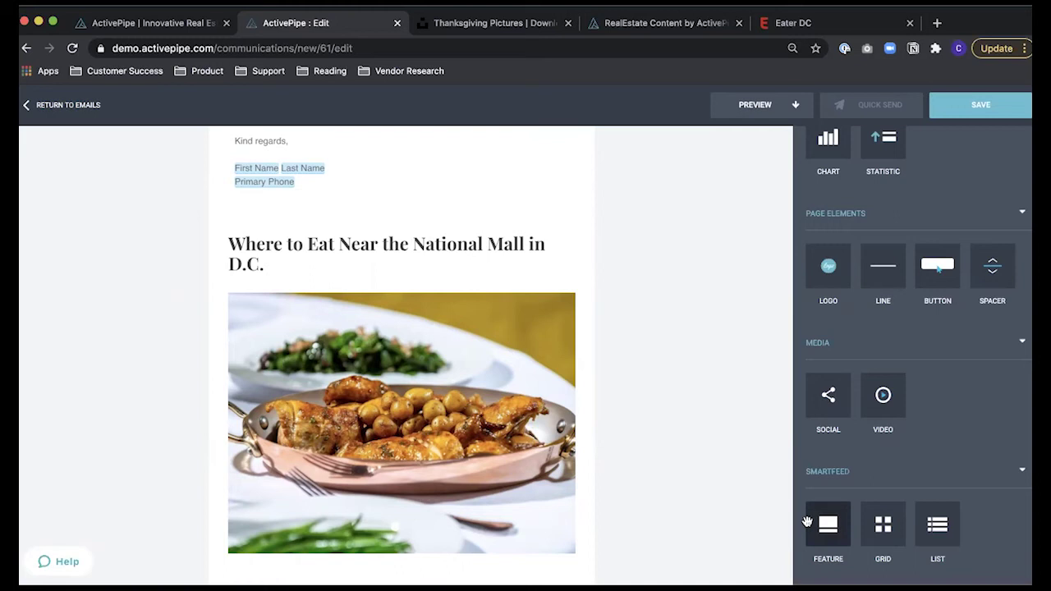
Step: Switch to the Eater DC website, copy its address and return to the ActivePipe email editor
left_click(811, 23)
left_click(524, 41)
key("super+c")
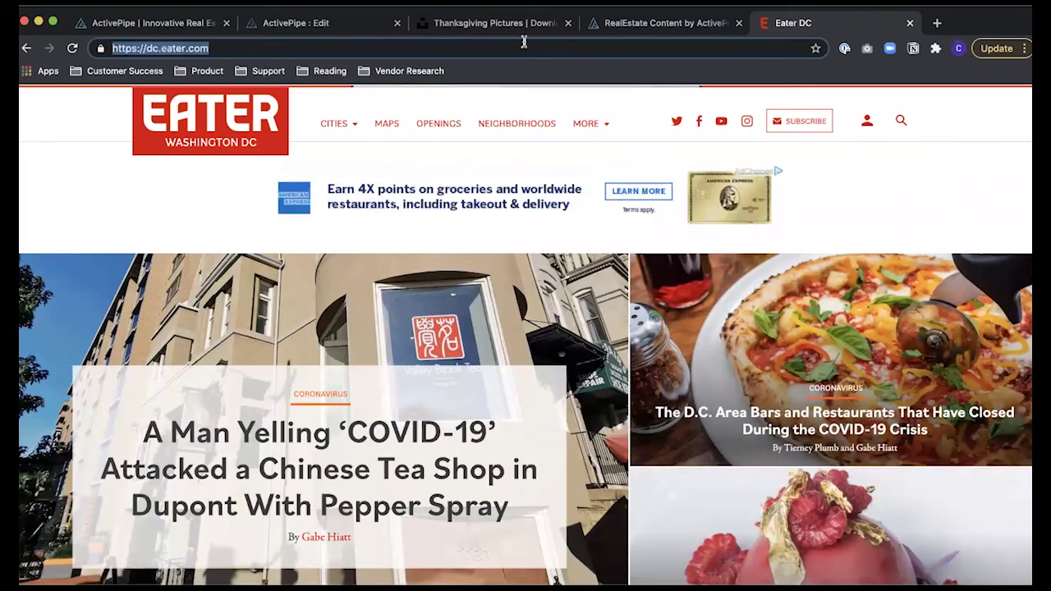
left_click(325, 23)
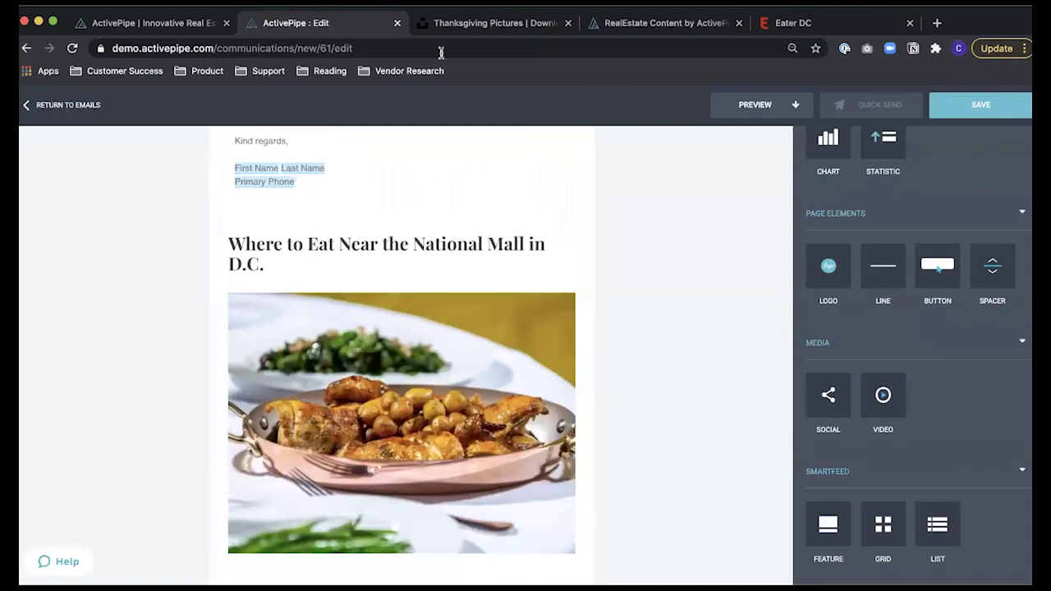
mouse_move(827, 524)
left_mouse_down()
mouse_move(749, 476)
mouse_move(476, 208)
left_mouse_up()
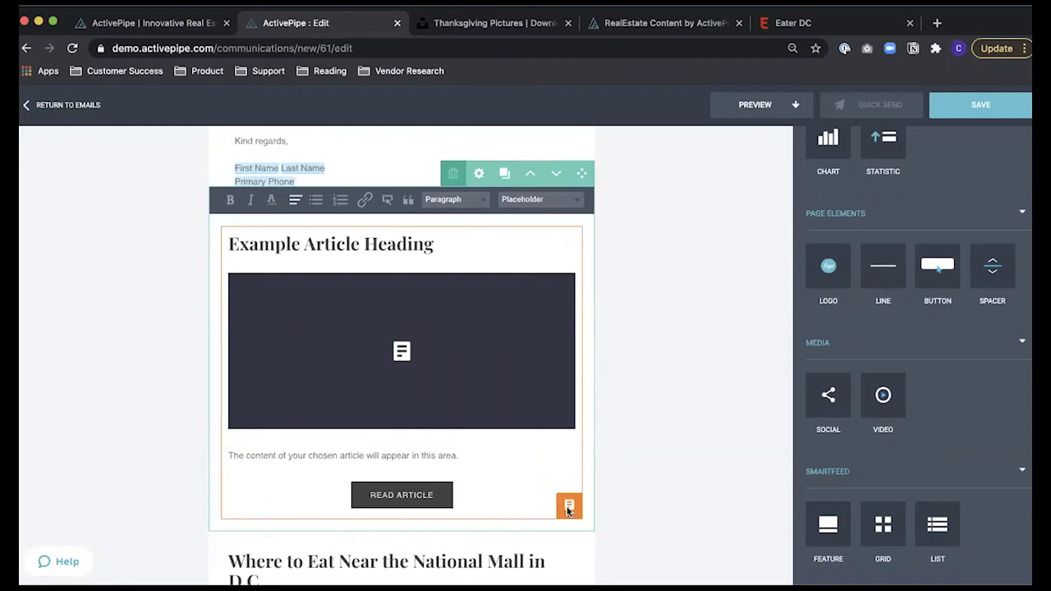
left_click(568, 506)
left_click(905, 182)
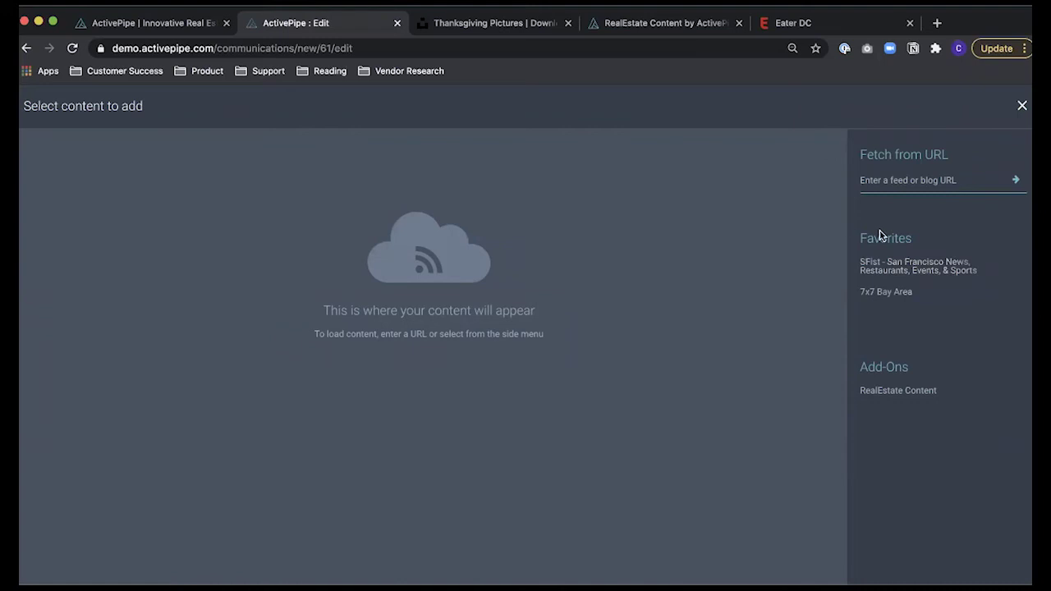
key("super+v")
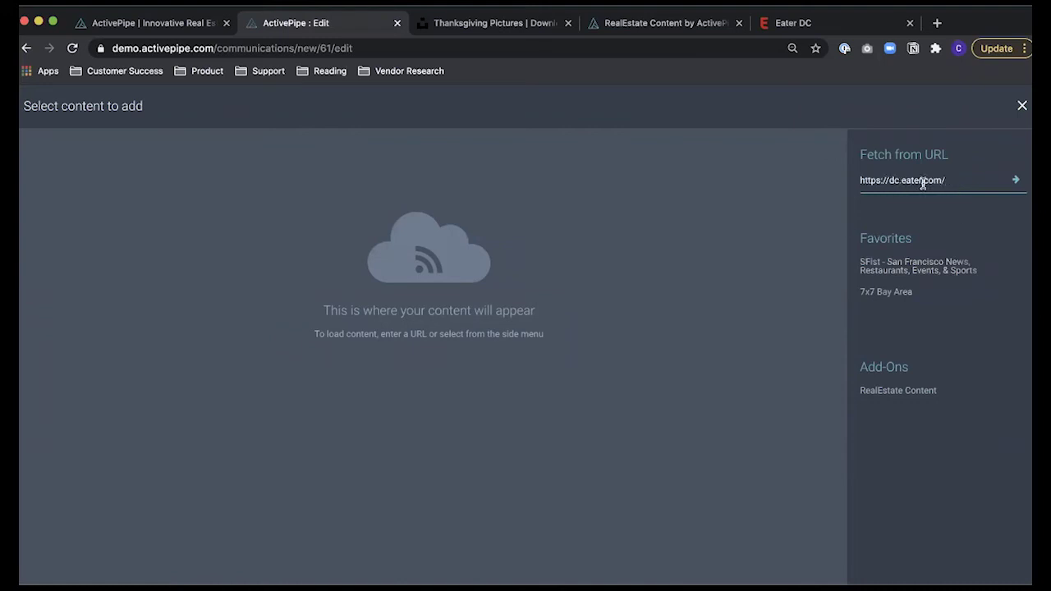
key("Return")
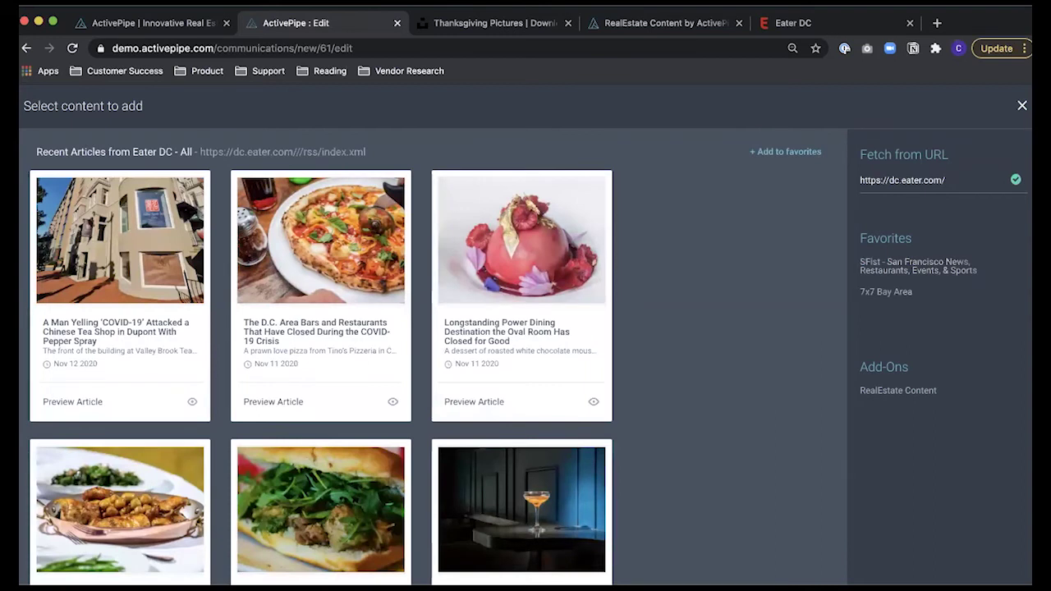
Step: Add the fetched feed to the content favorites and shorten its name to Eater DC
left_click(784, 152)
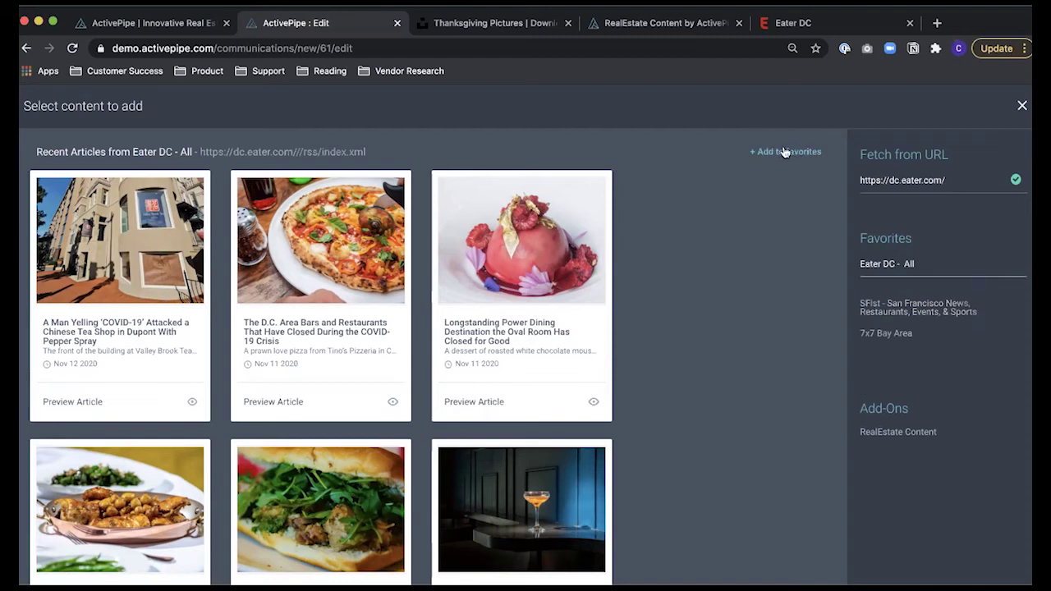
key("BackSpace")
key("BackSpace")
key("BackSpace")
key("BackSpace")
key("BackSpace")
key("BackSpace")
key("Return")
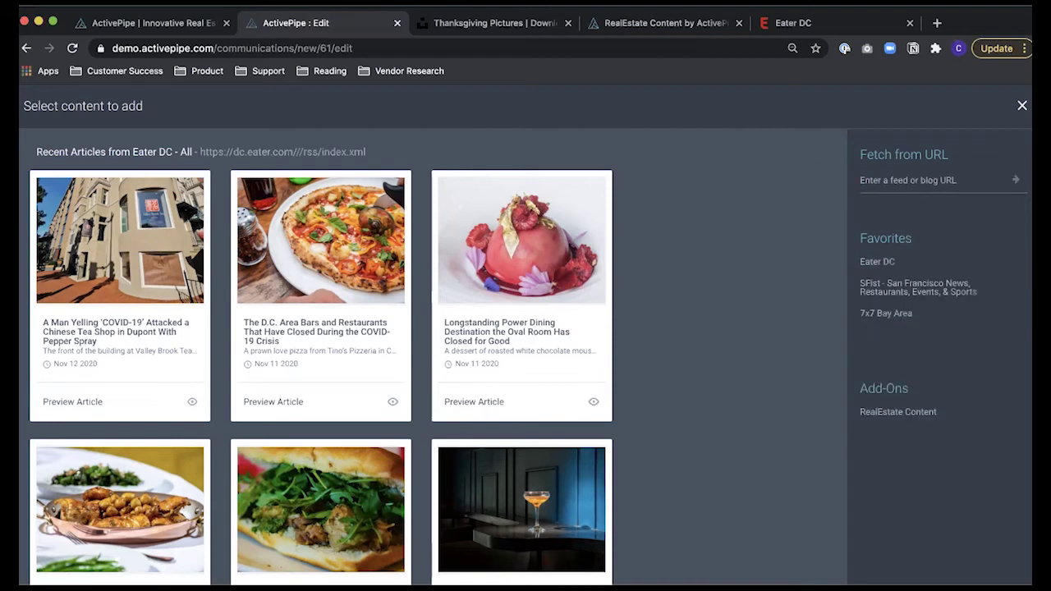
mouse_move(887, 265)
double_click(311, 152)
left_click(419, 184)
Step: Filter the RealEstate Content articles by First Home Buyer and insert "Six tips to help you find a great buyer agent" into the new feature block
left_click(906, 414)
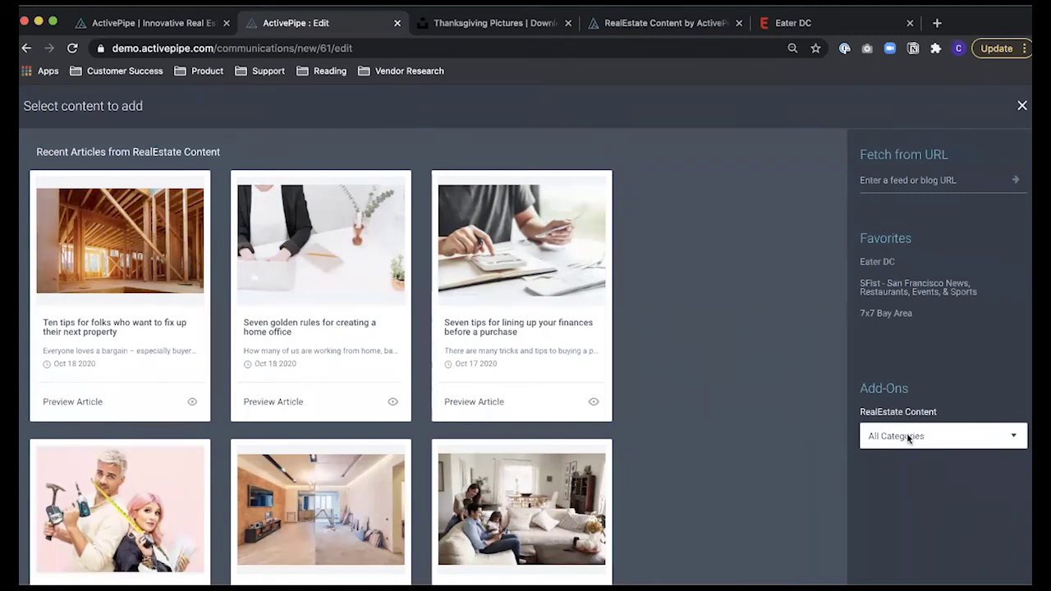
left_click(908, 438)
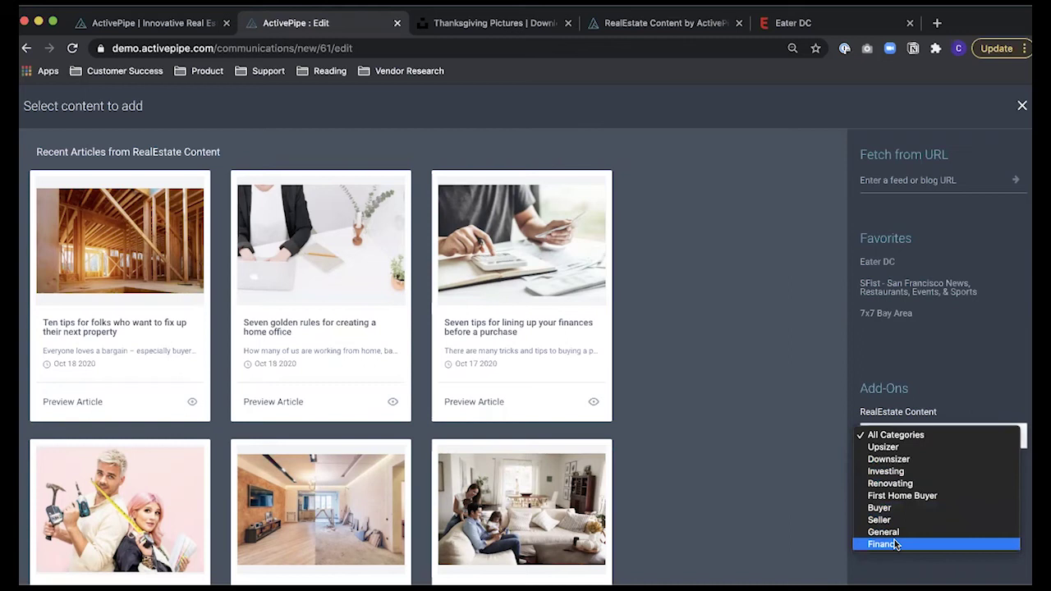
left_click(897, 496)
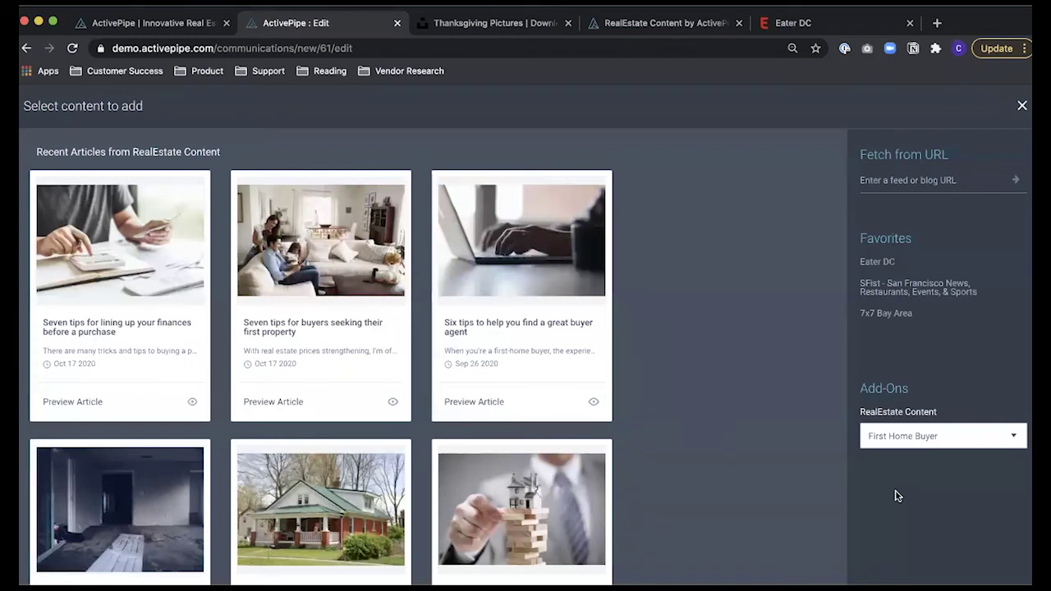
left_click(565, 264)
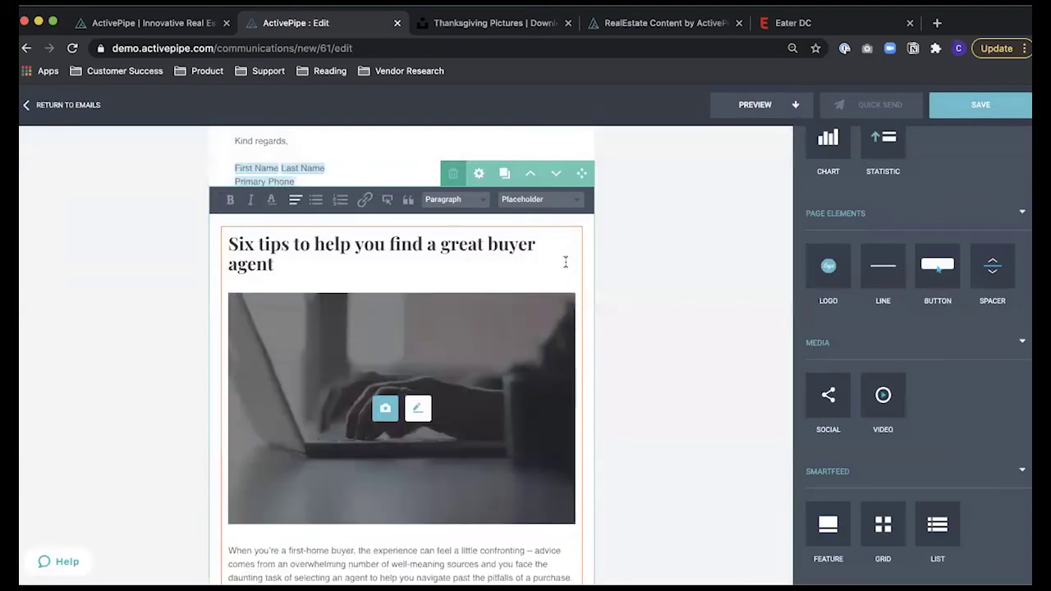
left_click(661, 284)
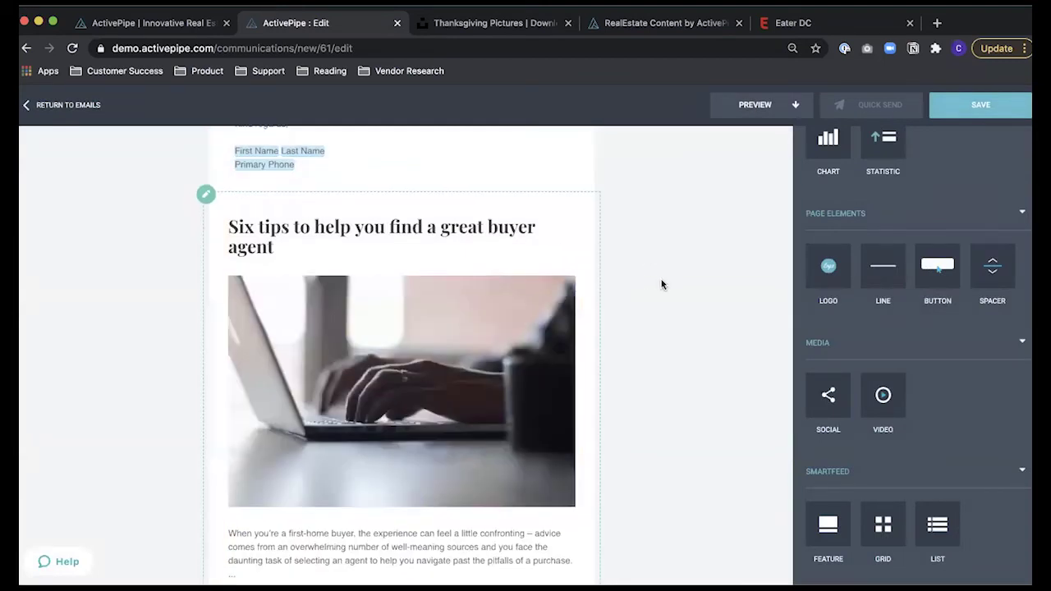
scroll(661, 284, "down", 2)
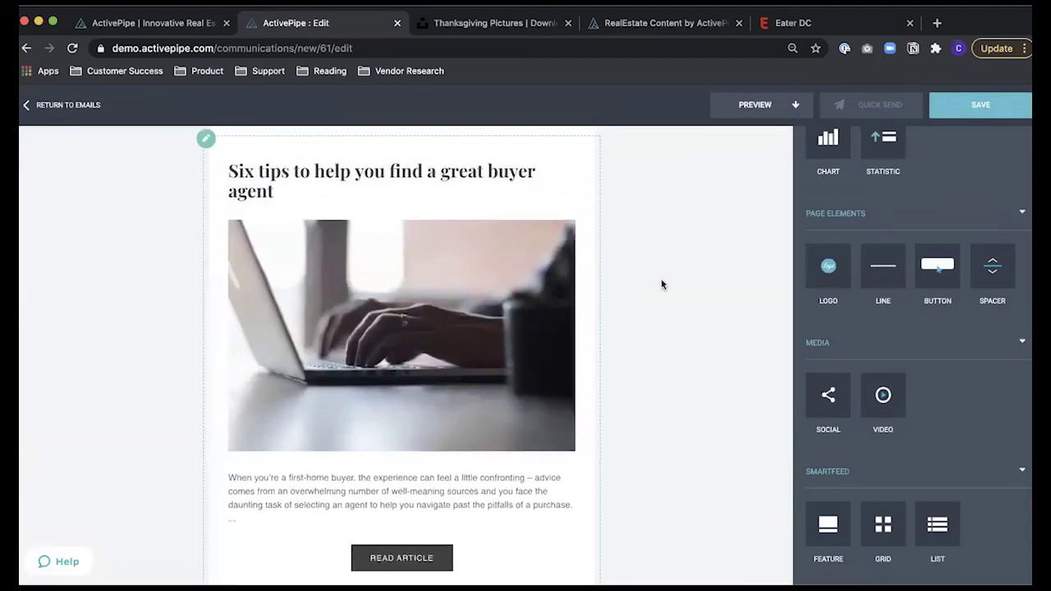
Step: Preview the email in desktop view and review the heading, intro and buyer agent article block
left_click(773, 104)
left_click(738, 133)
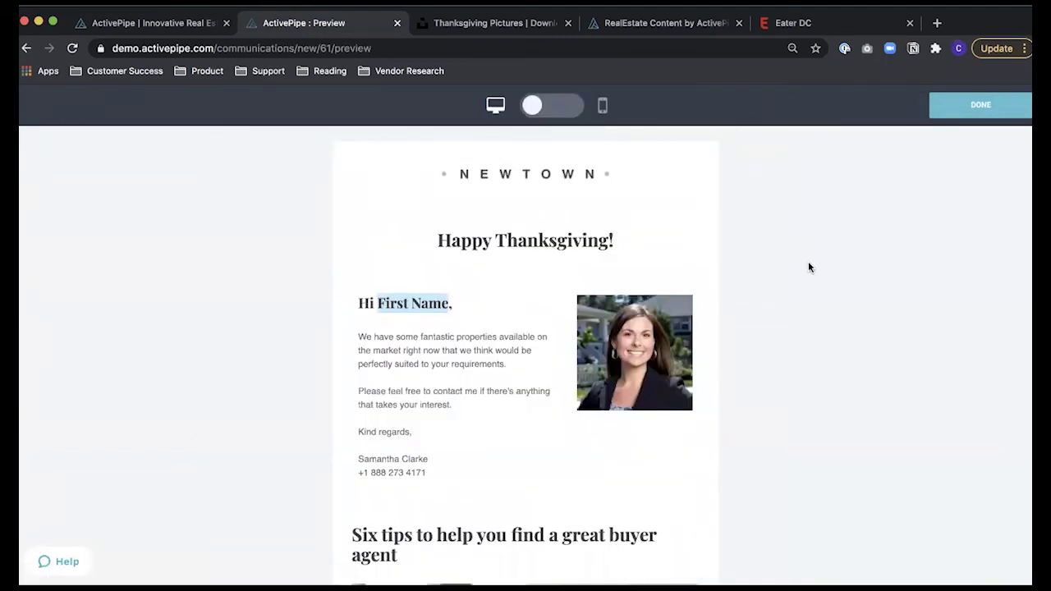
scroll(809, 265, "down", 1)
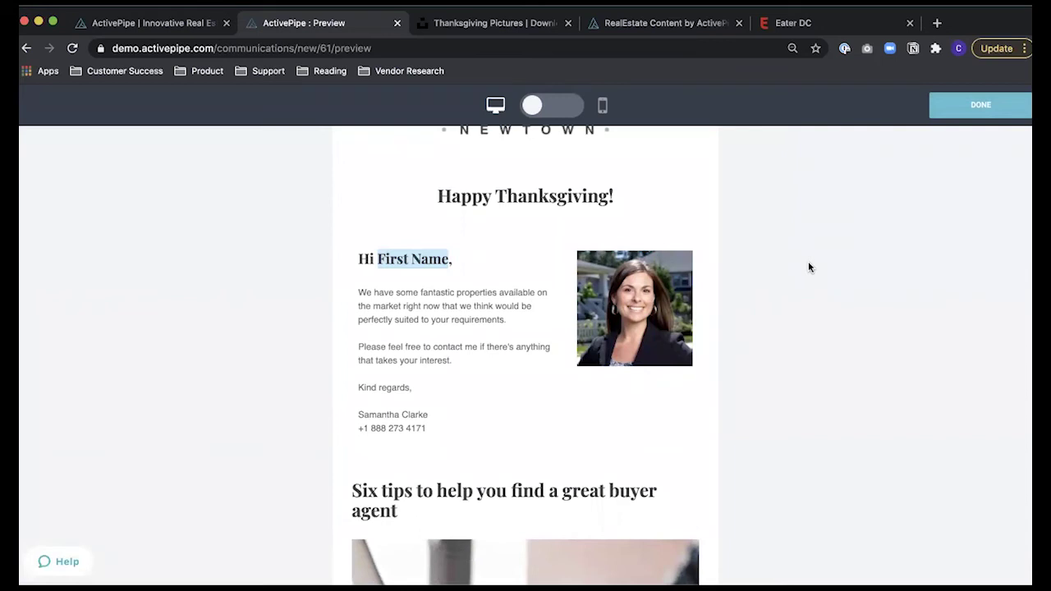
scroll(808, 262, "down", 6)
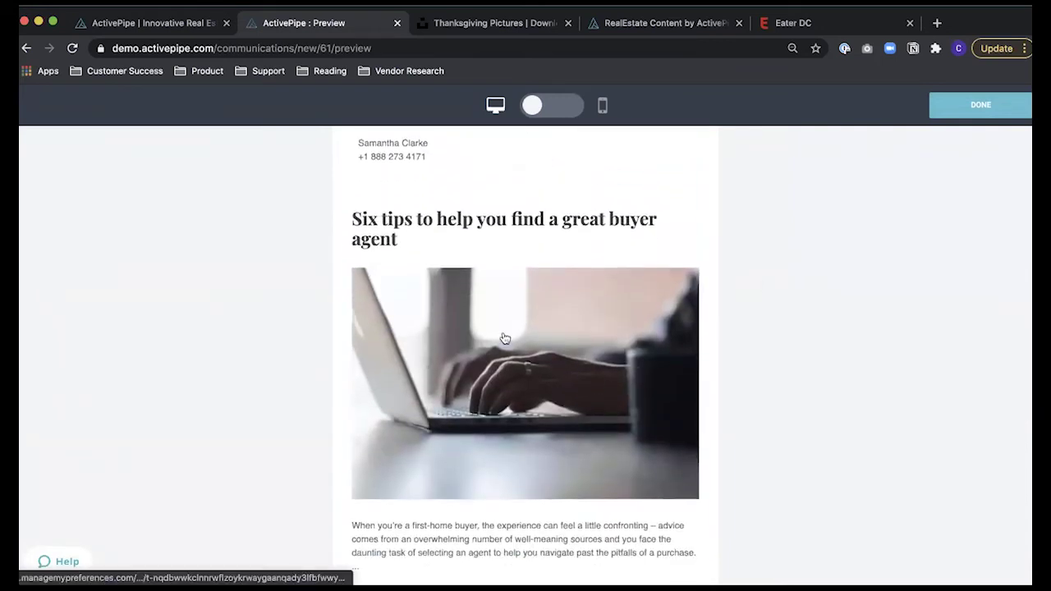
scroll(584, 387, "down", 2)
scroll(584, 387, "down", 2)
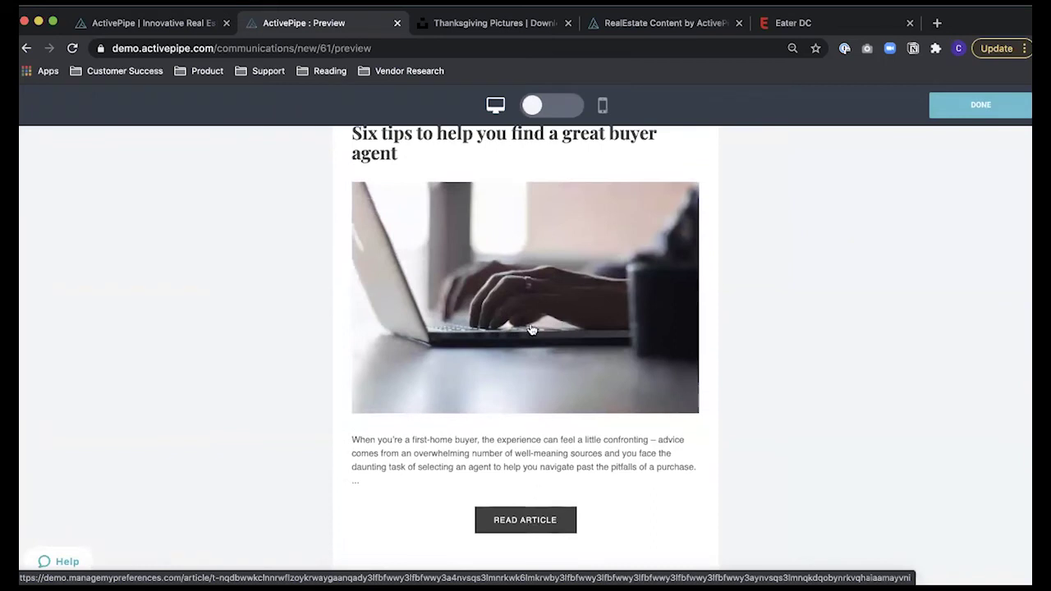
Step: Open the full buyer agent article from the preview and examine its branding, text and agent contact details
left_click(512, 527)
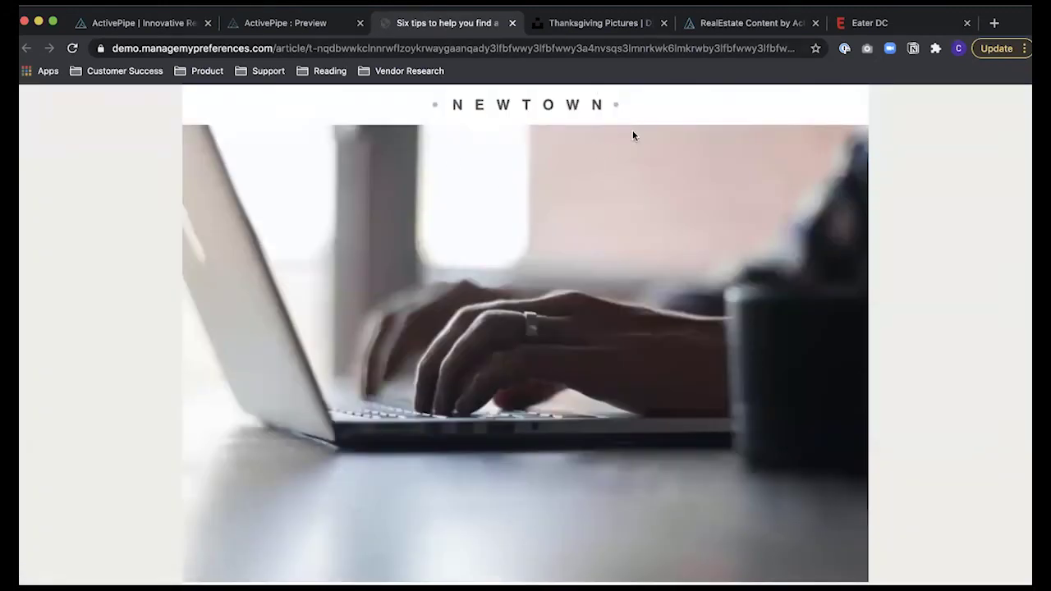
scroll(632, 135, "down", 5)
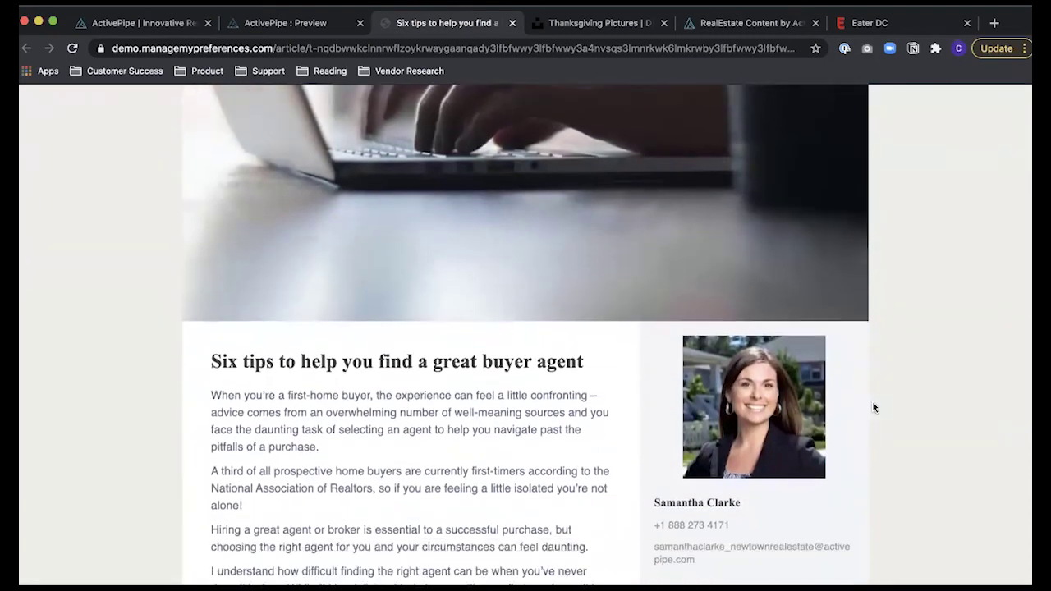
scroll(873, 407, "down", 1)
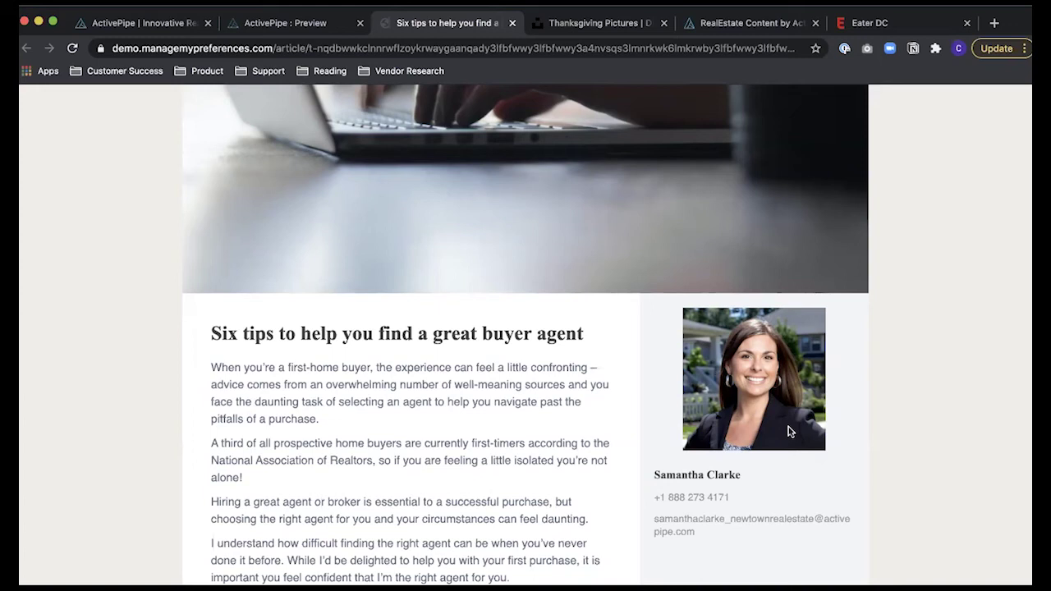
scroll(495, 429, "down", 5)
scroll(495, 427, "down", 3)
scroll(495, 428, "up", 3)
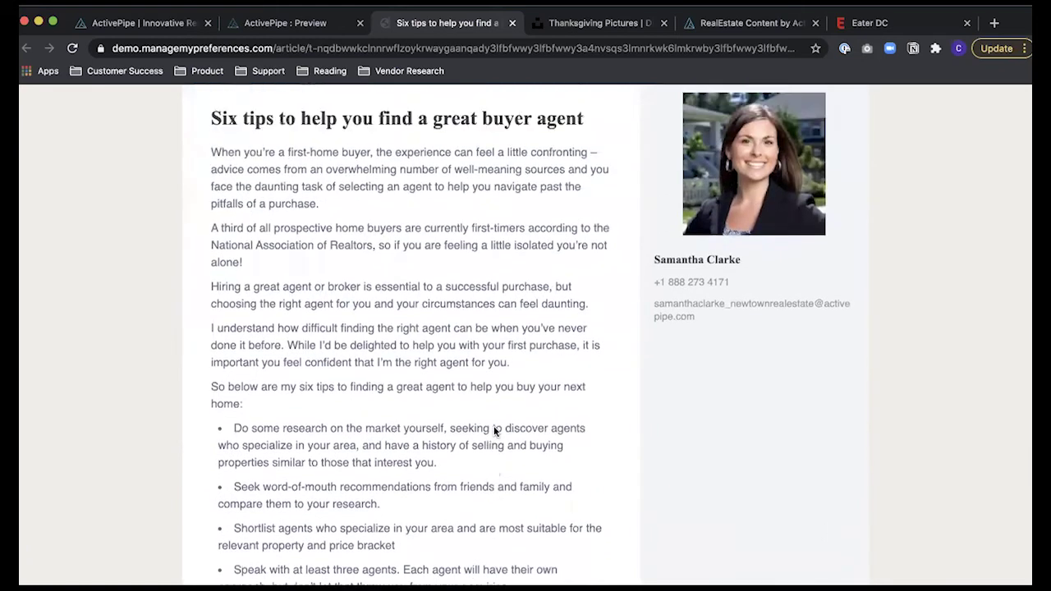
scroll(495, 429, "up", 3)
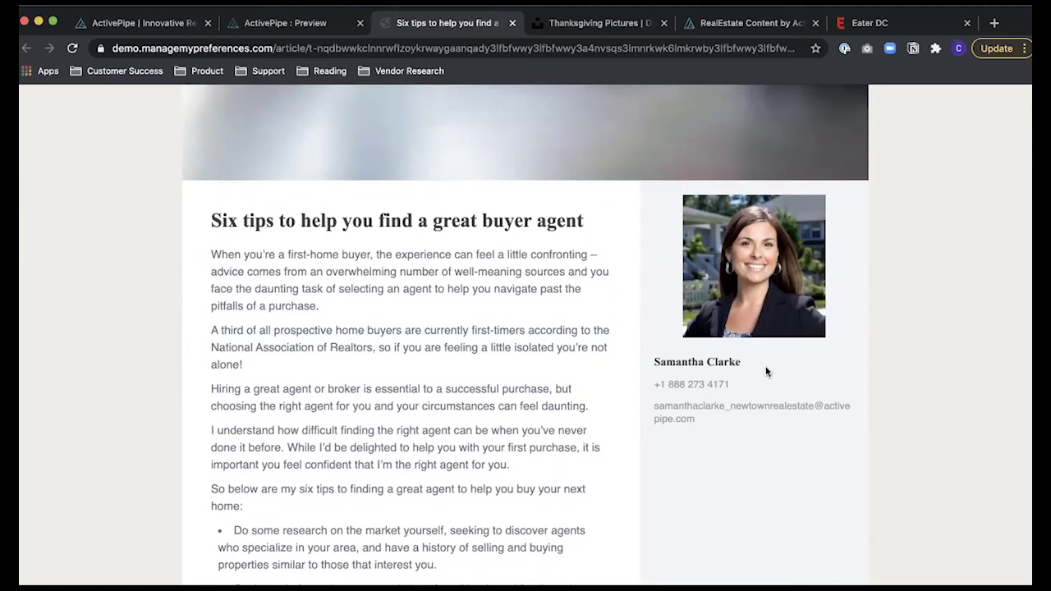
scroll(583, 400, "down", 3)
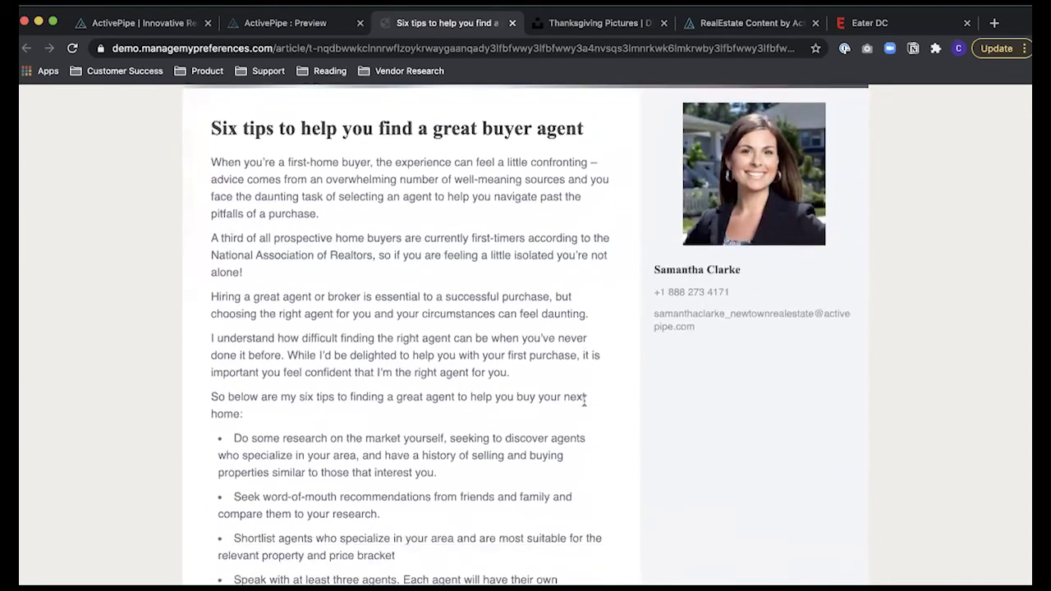
scroll(584, 401, "up", 1)
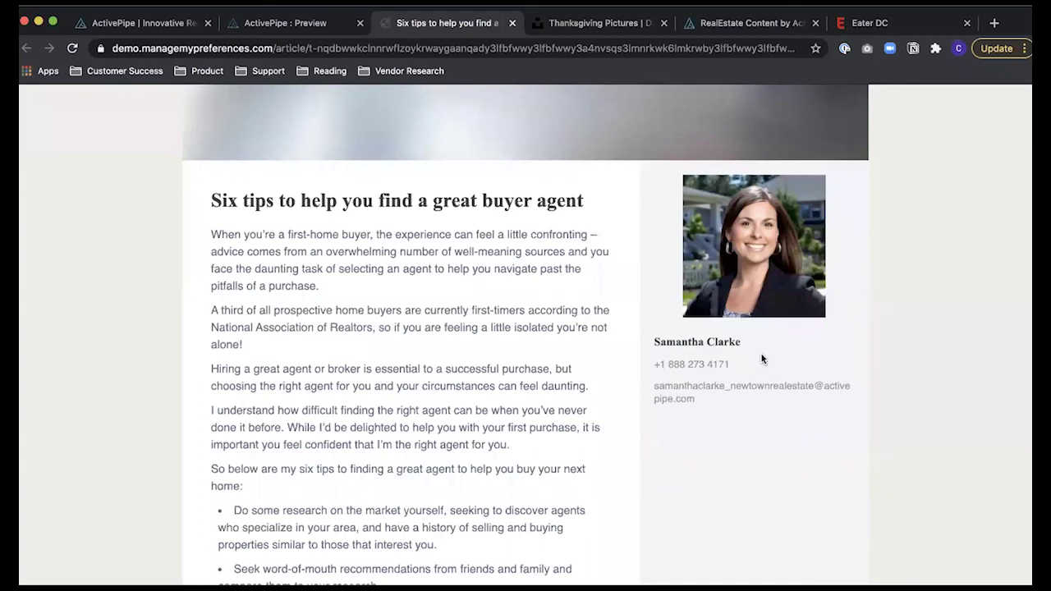
Step: Switch to the RealEstate Content by ActivePipe page and check its web address and upgrade information
left_click(770, 23)
left_click(556, 49)
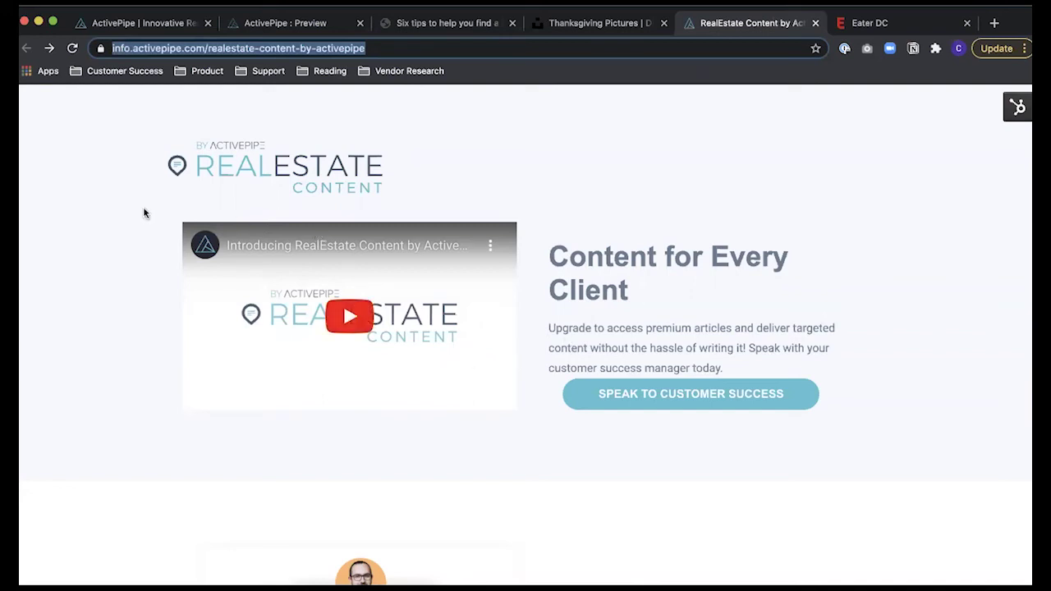
left_click(144, 169)
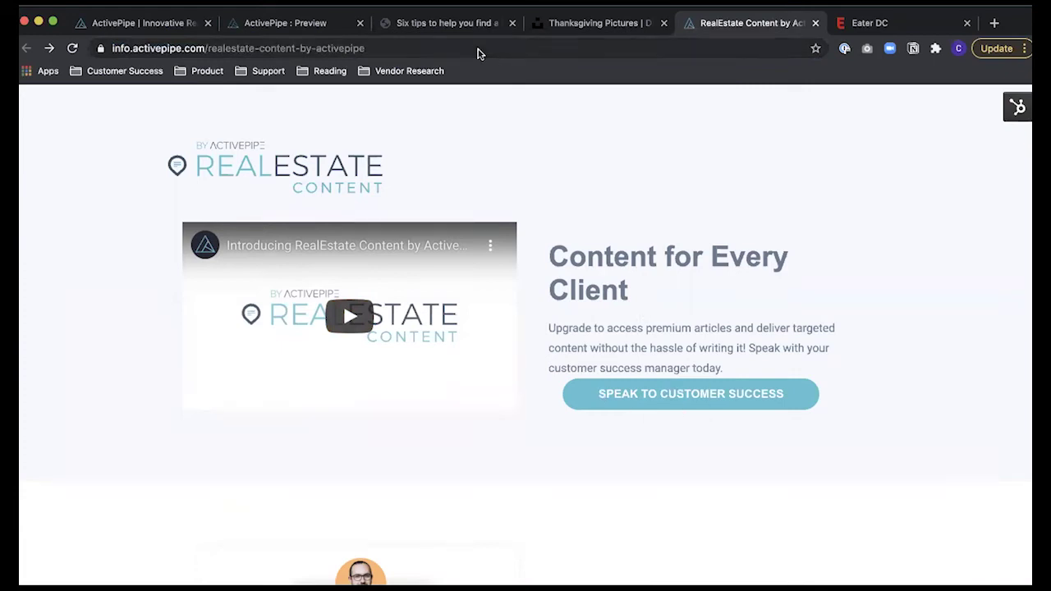
Step: Return from the preview to the email editor, set the subject to "Happy Thanksgiving!" with a maple leaf emoji, and save the email
left_click(279, 23)
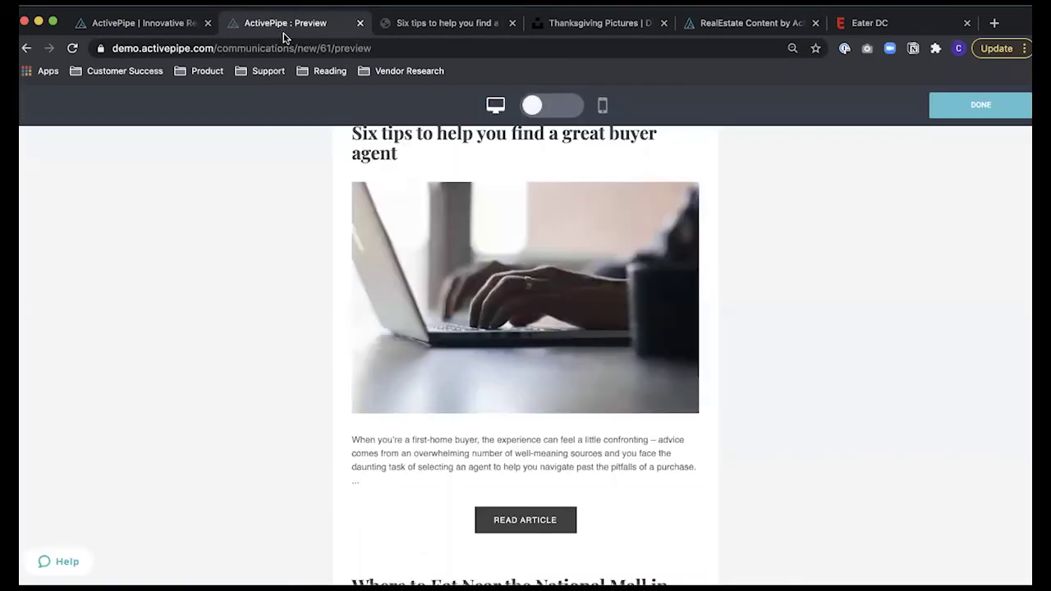
left_click(964, 107)
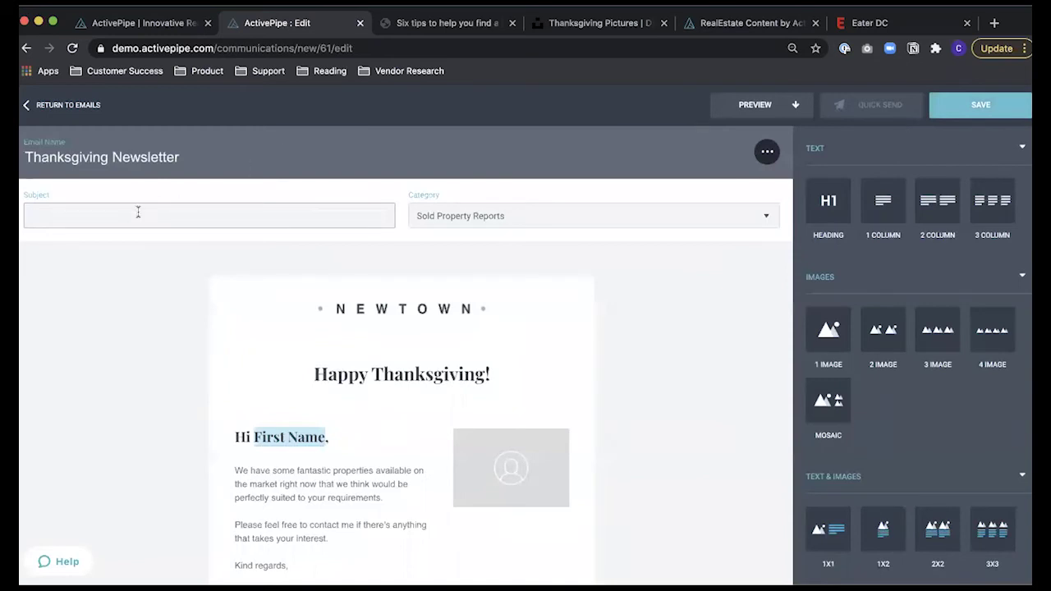
type("Happy Thanksgiving!")
right_click(133, 220)
key("Escape")
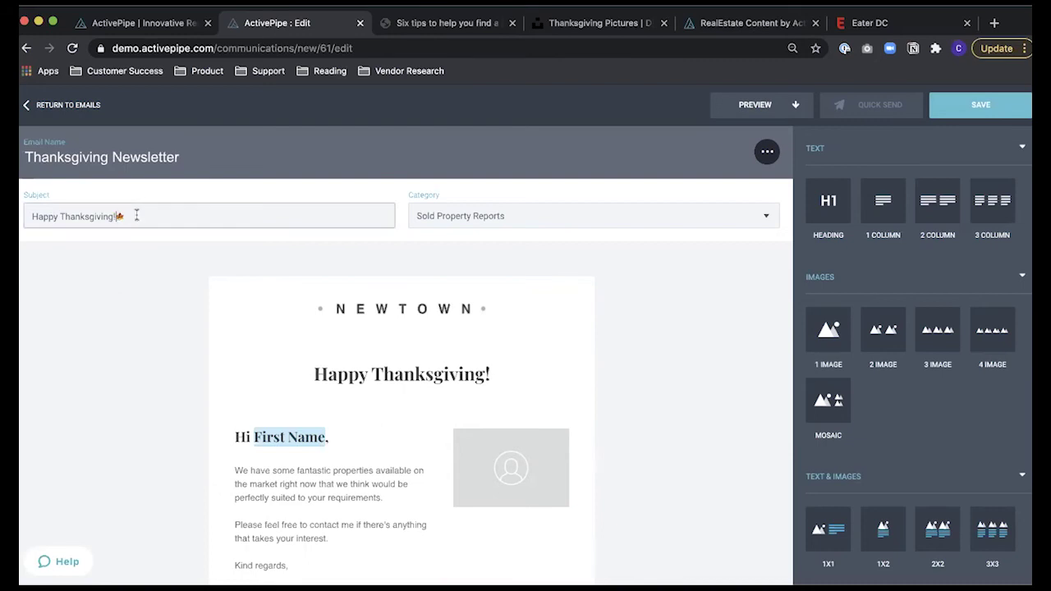
left_click(142, 311)
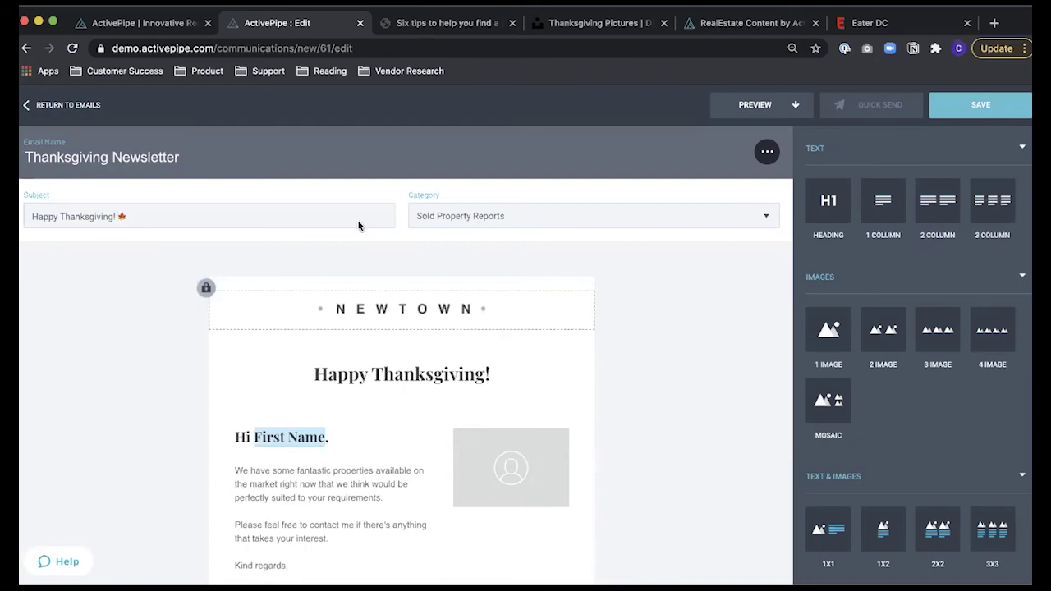
left_click(985, 107)
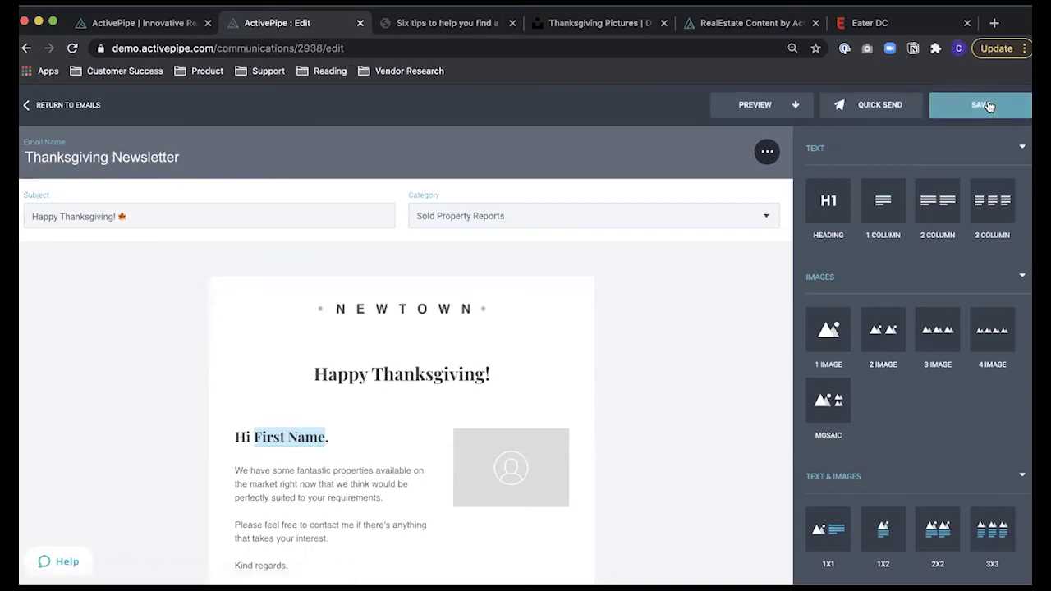
Step: Start a quick send for the email and apply the First Home Buyer and Sphere tags as recipients
left_click(882, 105)
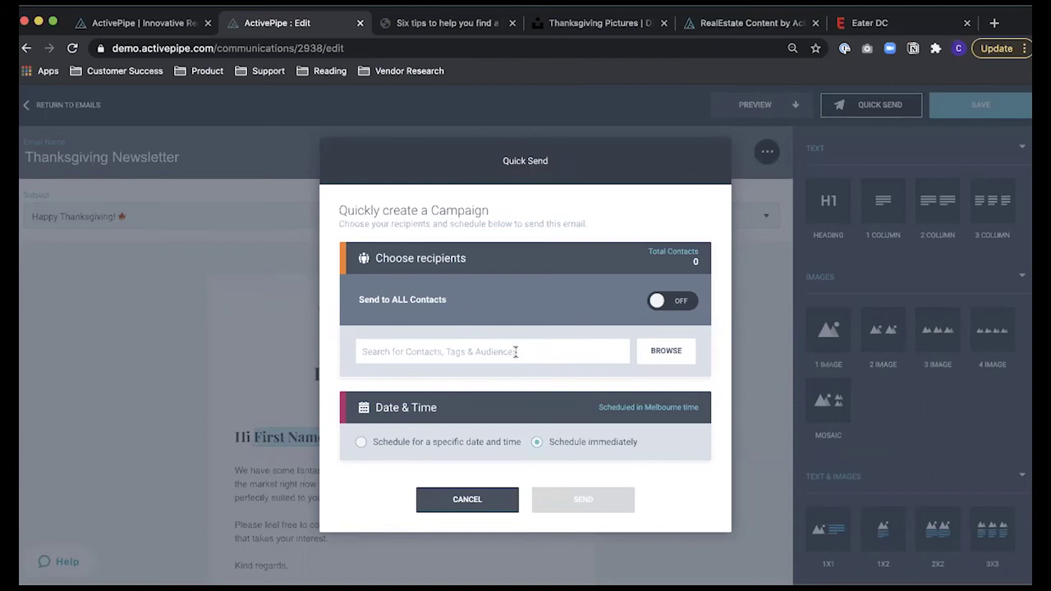
left_click(664, 351)
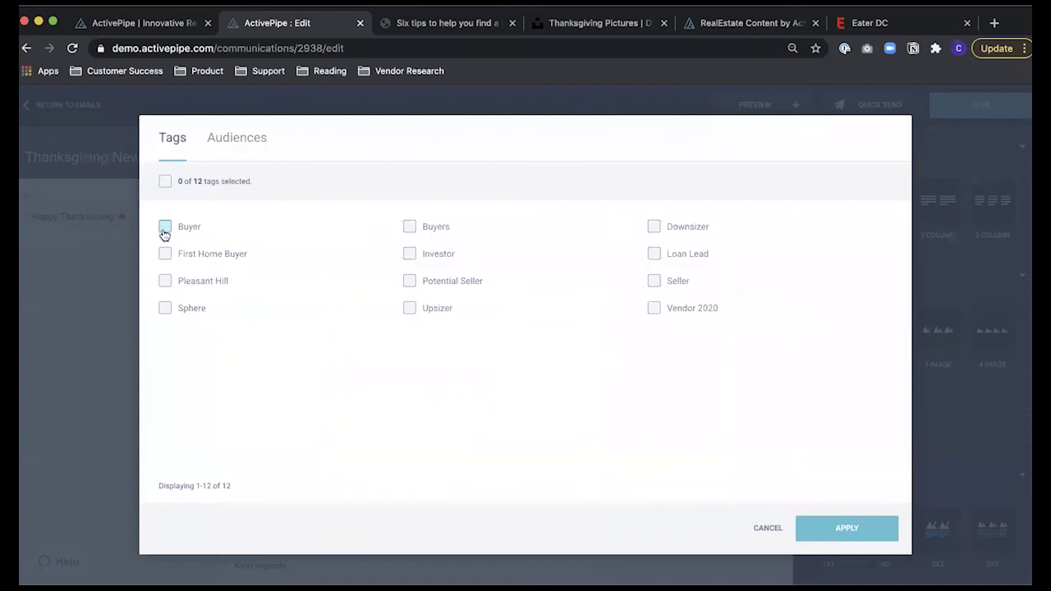
left_click(166, 255)
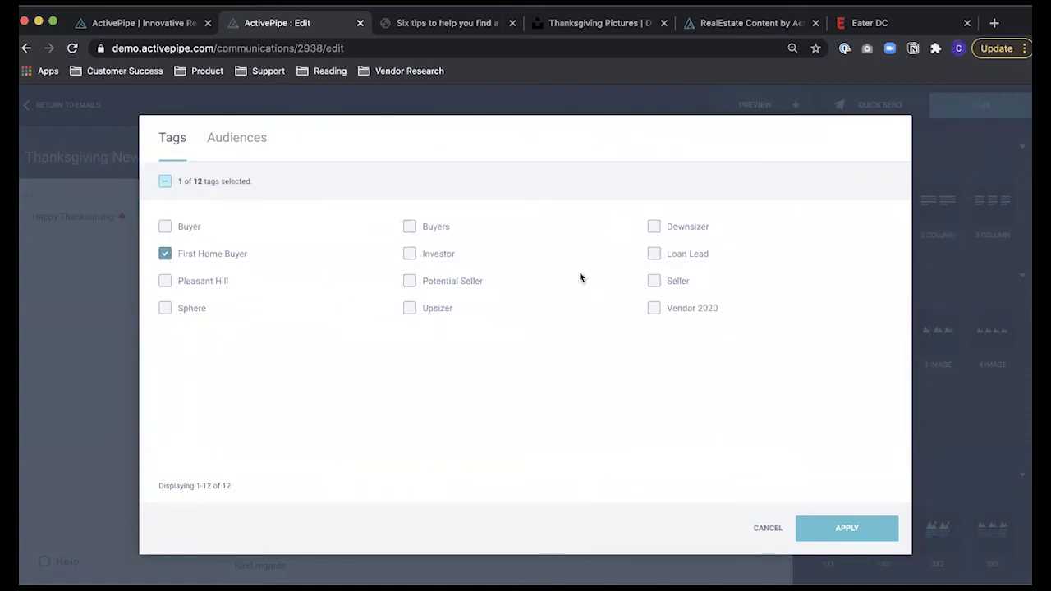
left_click(167, 309)
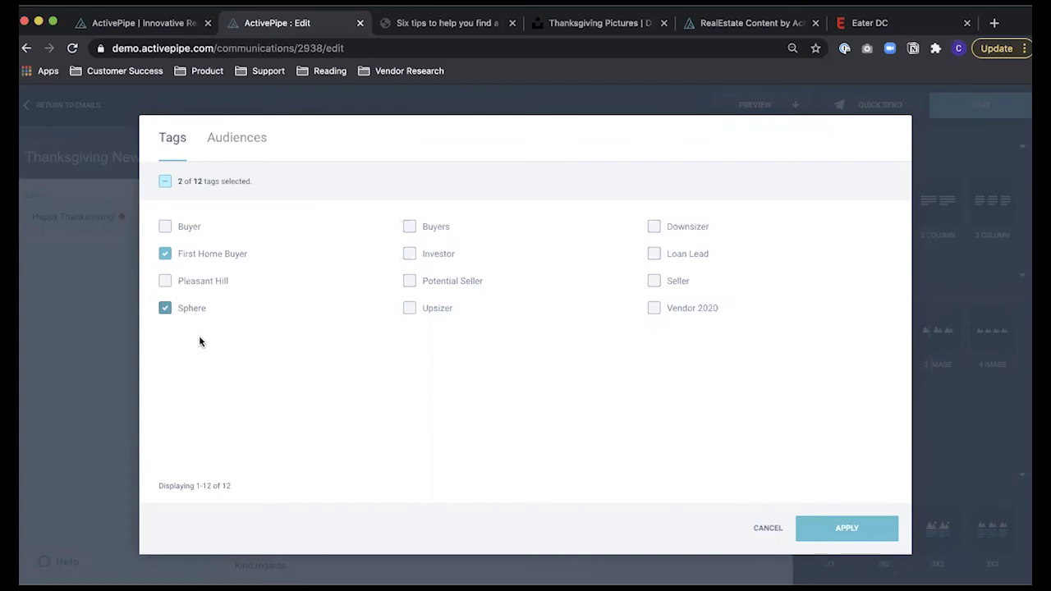
left_click(846, 526)
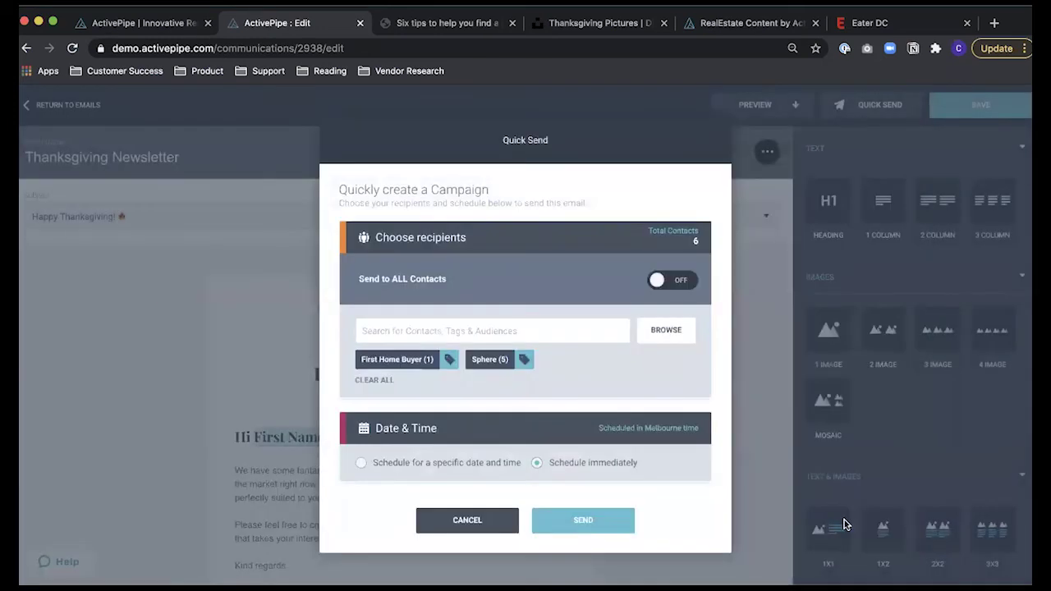
Step: Find the ActivePipe contact by first name and add that contact to the quick send recipients
left_click(531, 329)
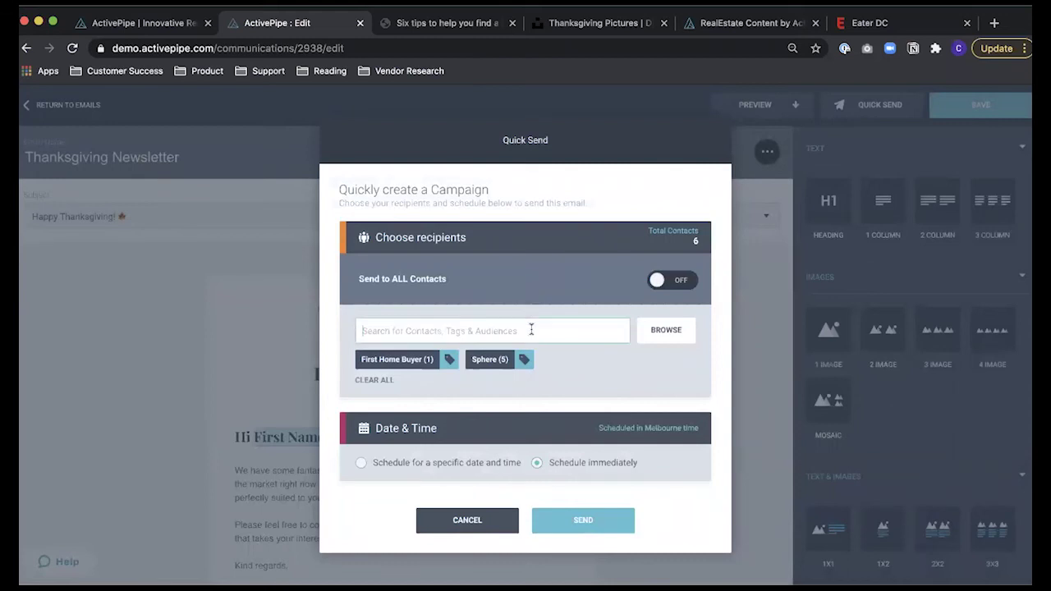
type("cameron")
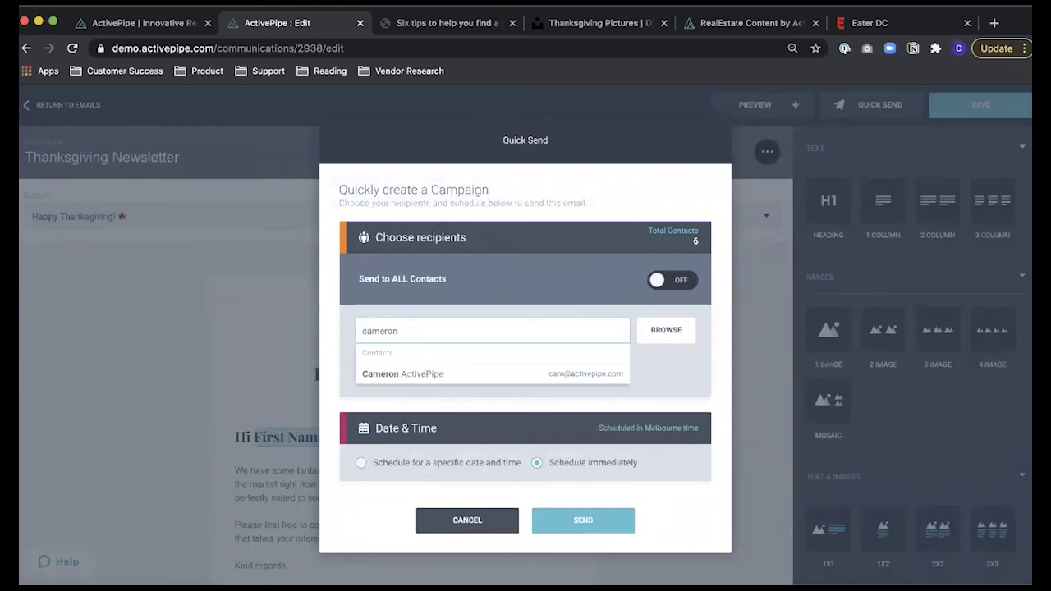
left_click(530, 378)
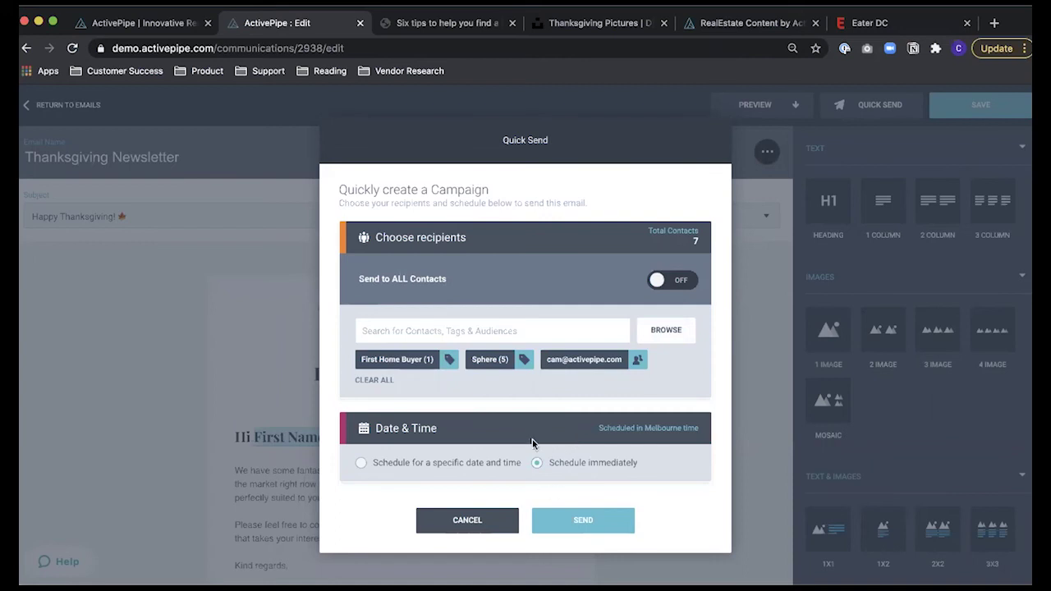
Step: Schedule the quick send for 09:00 AM on Wednesday, November 25th 2020
left_click(358, 465)
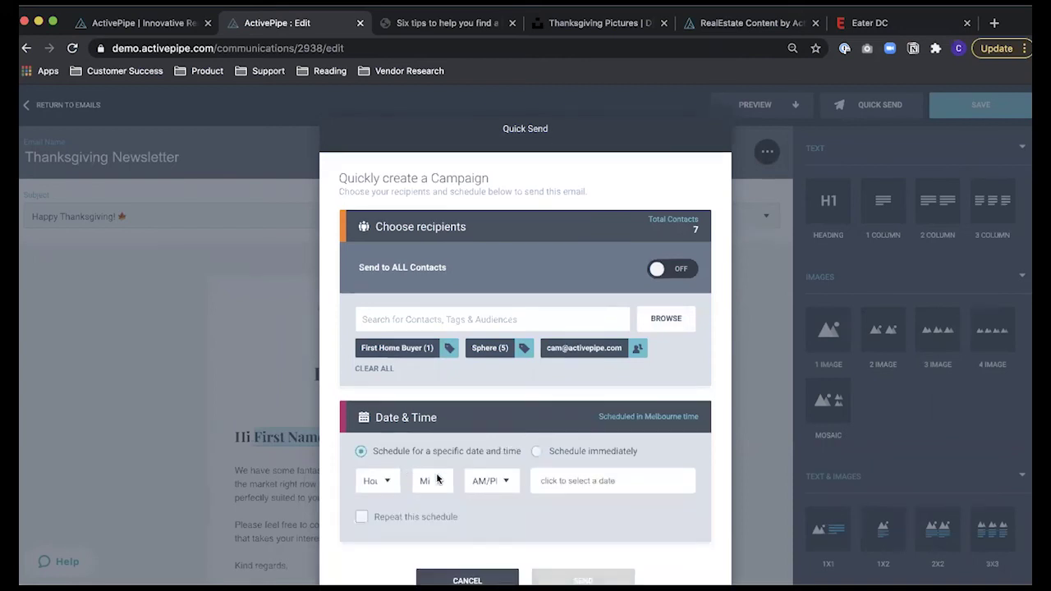
left_click(374, 481)
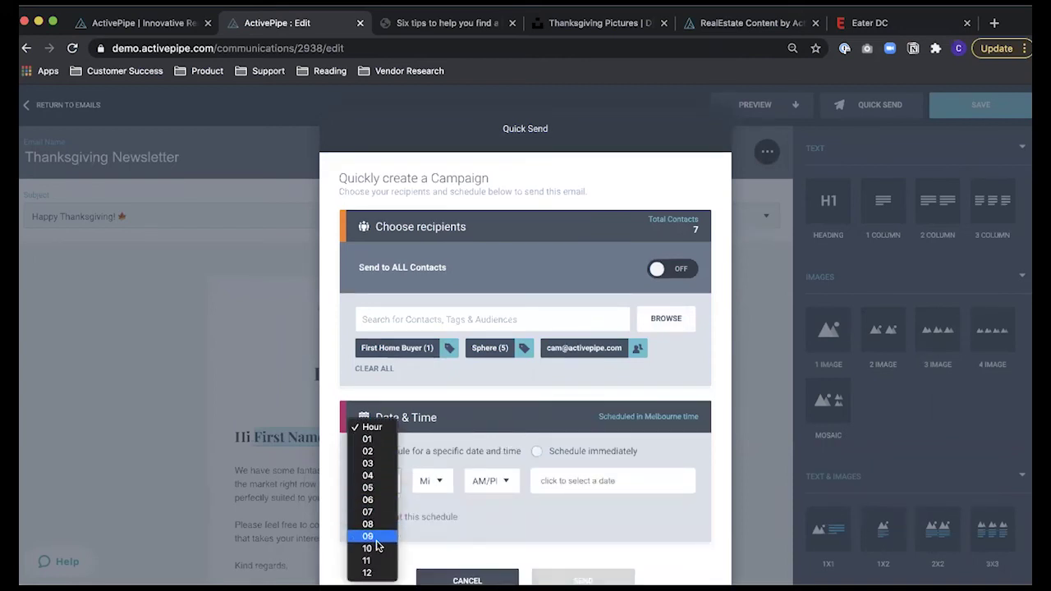
left_click(373, 538)
left_click(439, 487)
left_click(435, 491)
left_click(493, 480)
left_click(484, 492)
left_click(577, 480)
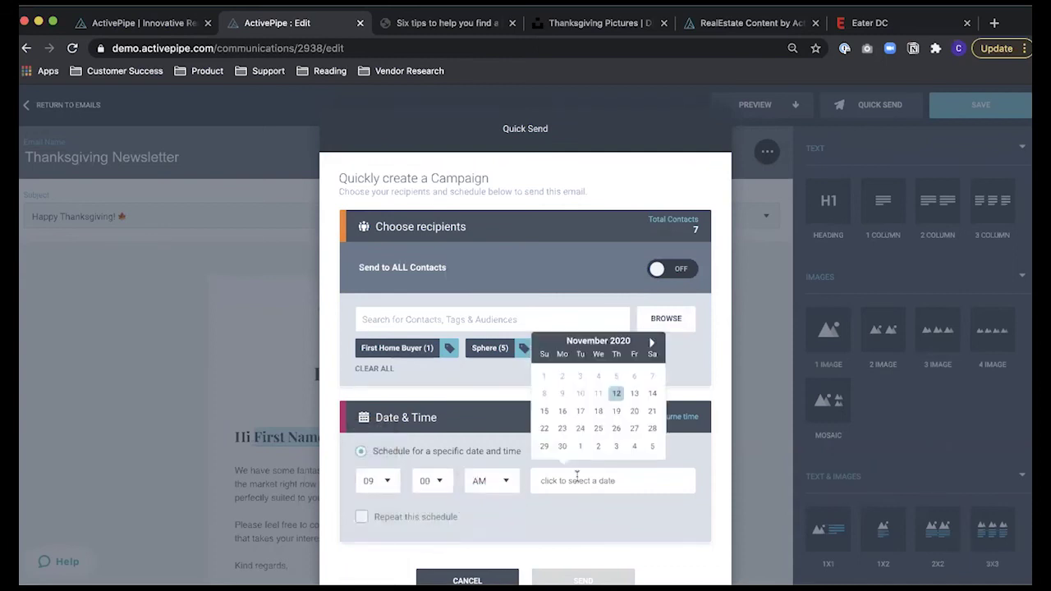
left_click(596, 429)
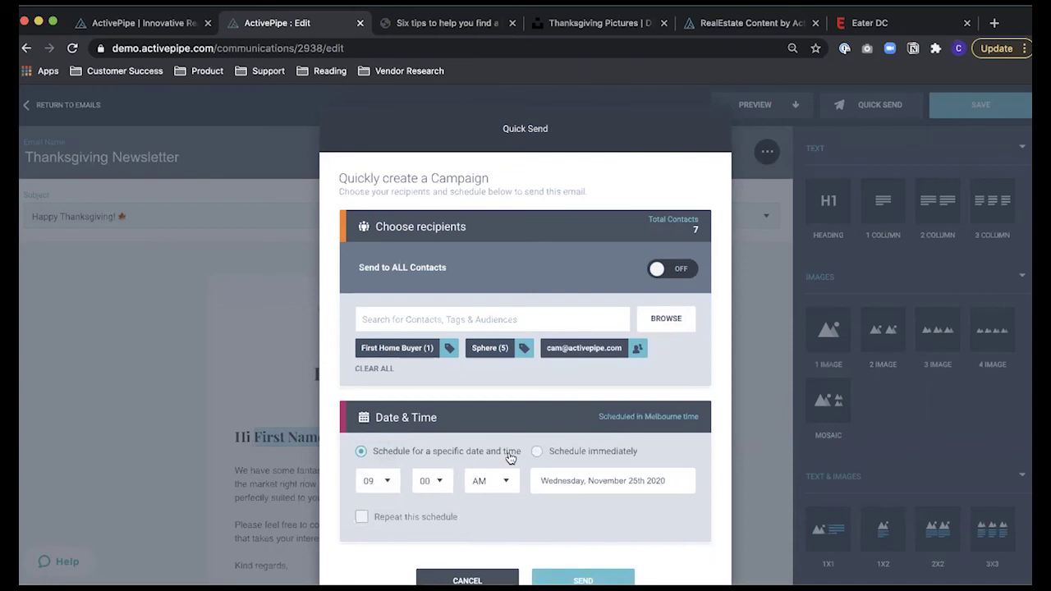
Step: Recheck the send date in the calendar and cancel the quick send without sending the email
scroll(510, 458, "down", 1)
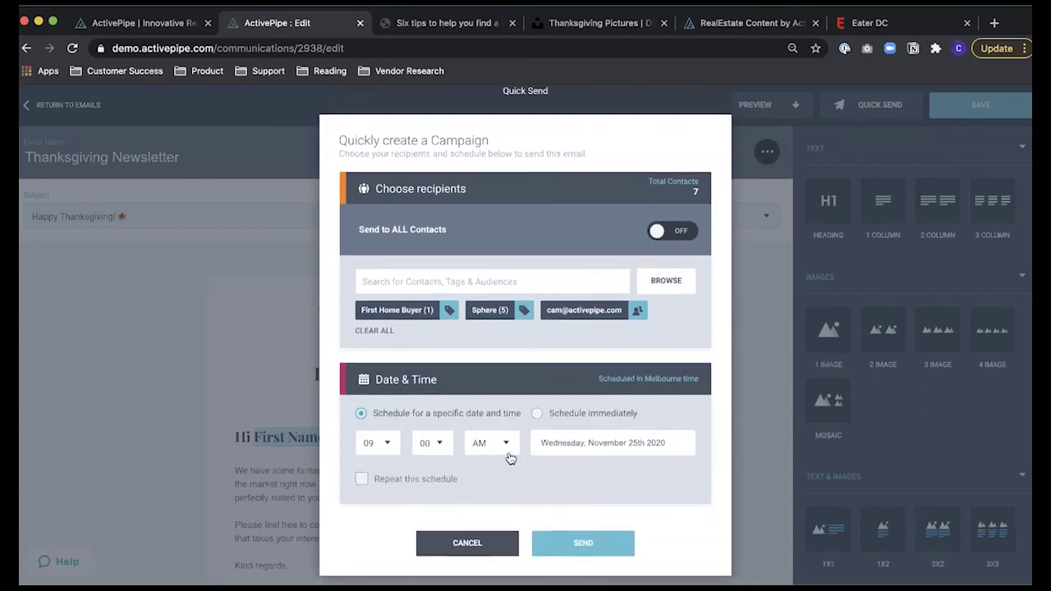
left_click(557, 449)
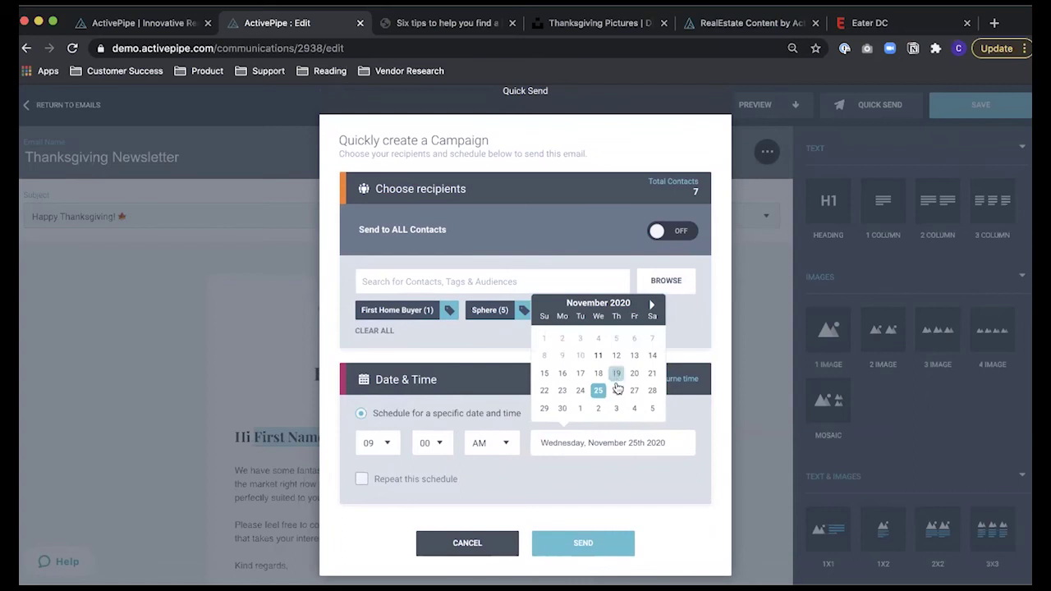
left_click(582, 492)
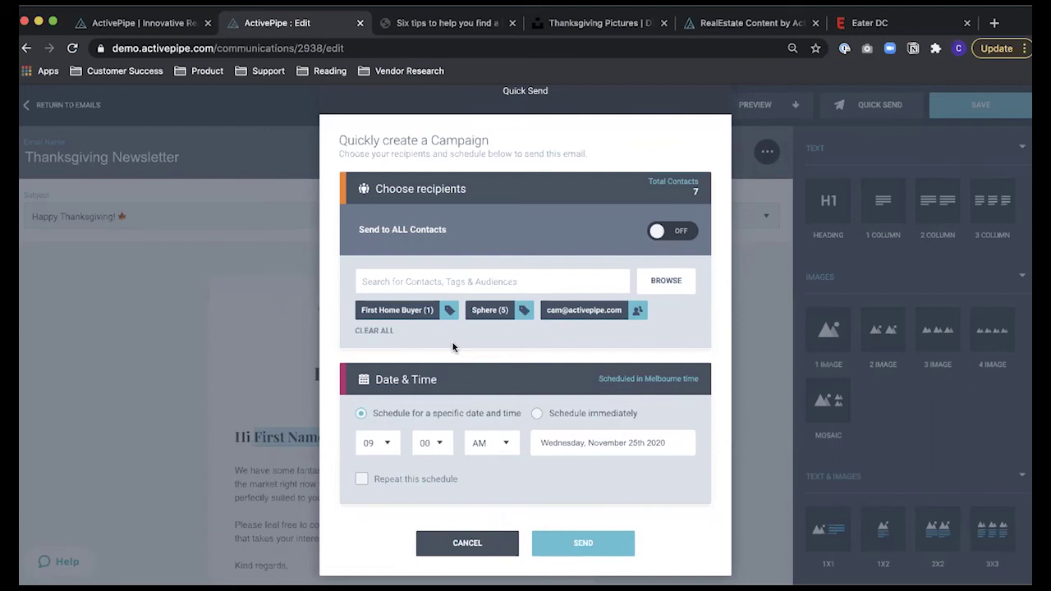
left_click(467, 542)
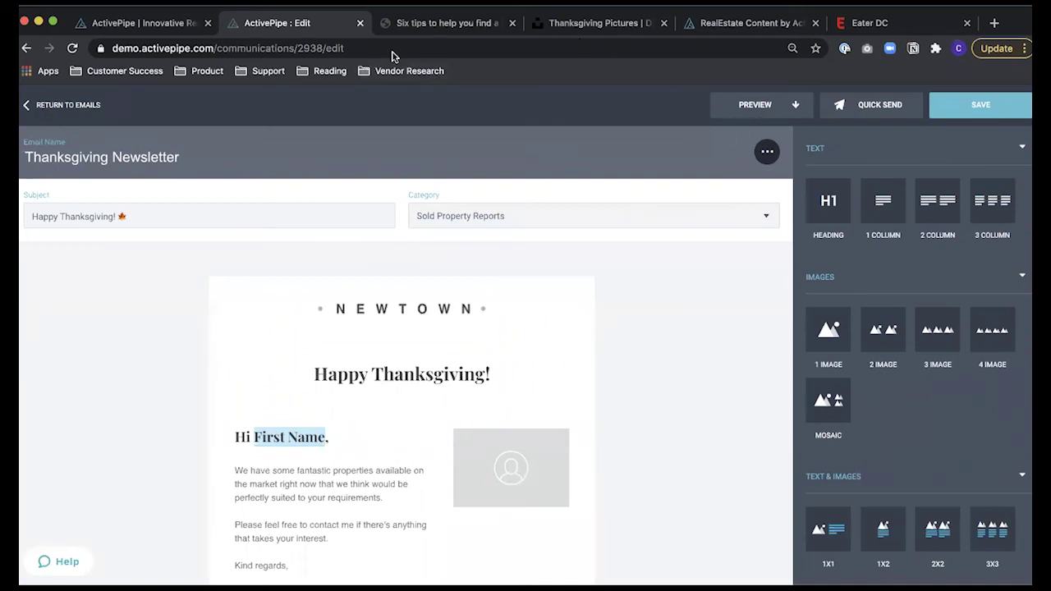
Step: Preview the newsletter in desktop view and look over the personalised intro and buyer agent article block
left_click(773, 102)
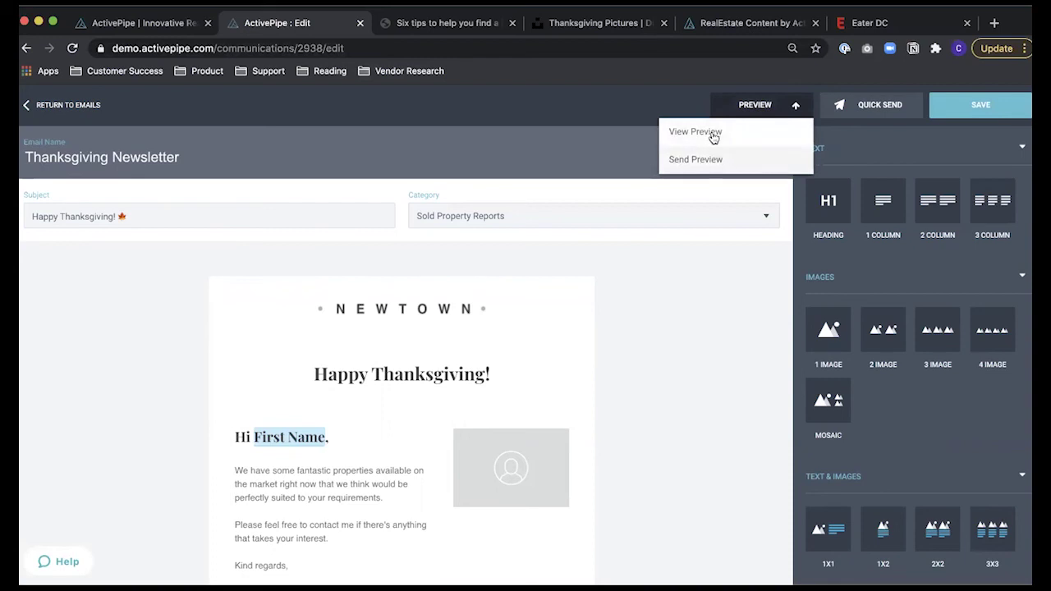
left_click(710, 133)
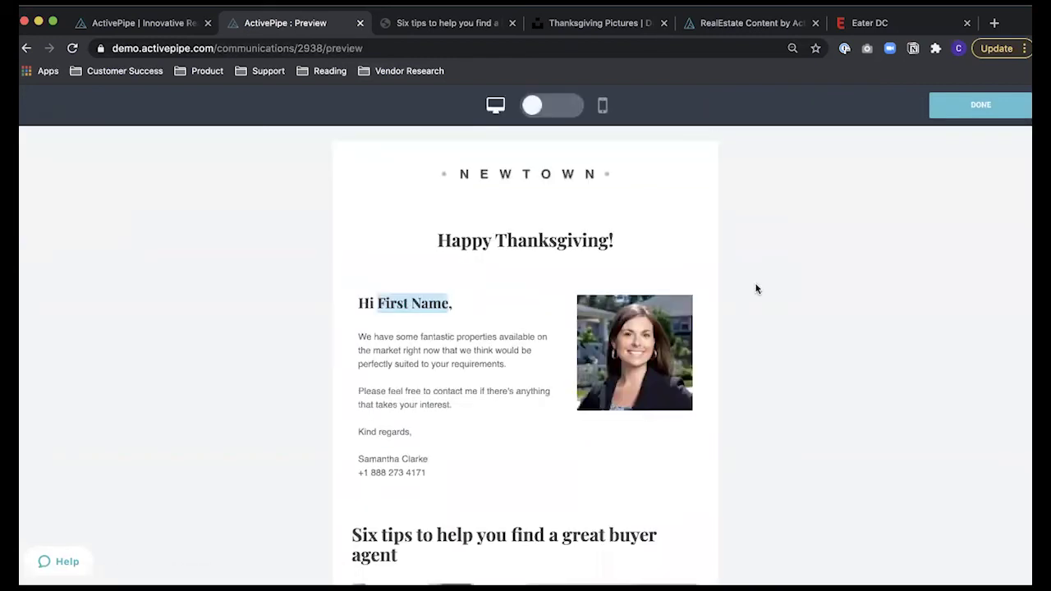
scroll(756, 288, "down", 3)
scroll(756, 288, "down", 4)
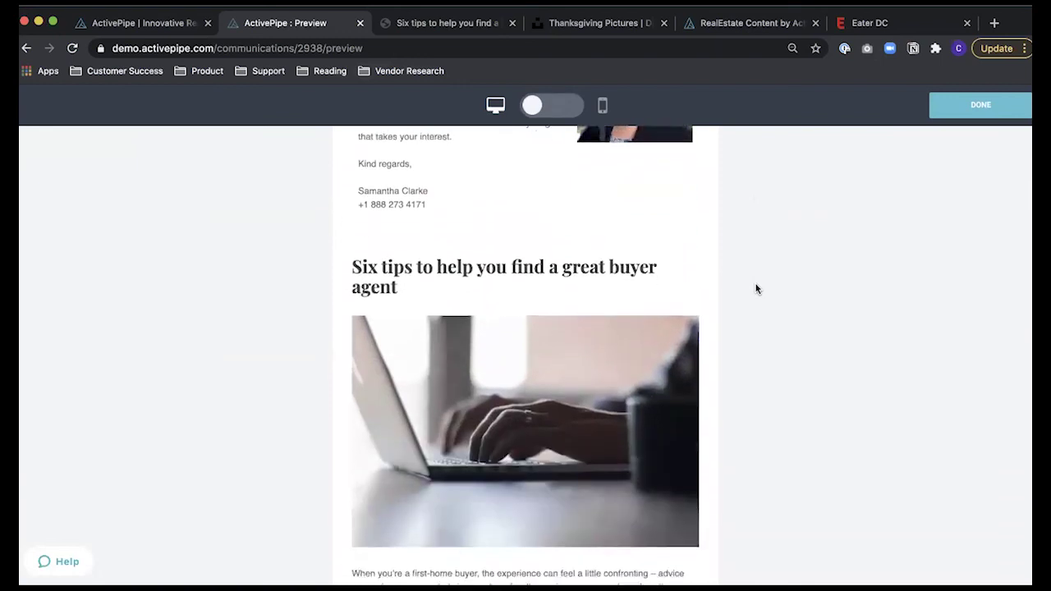
scroll(551, 343, "up", 7)
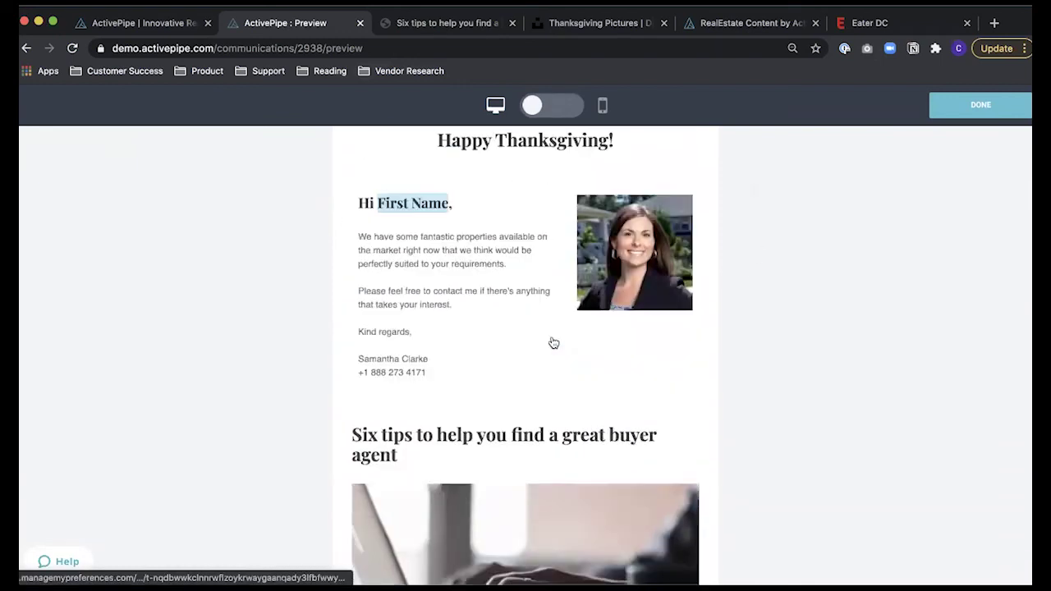
Step: Review the newsletter in mobile view and return to the email editor
left_click(576, 110)
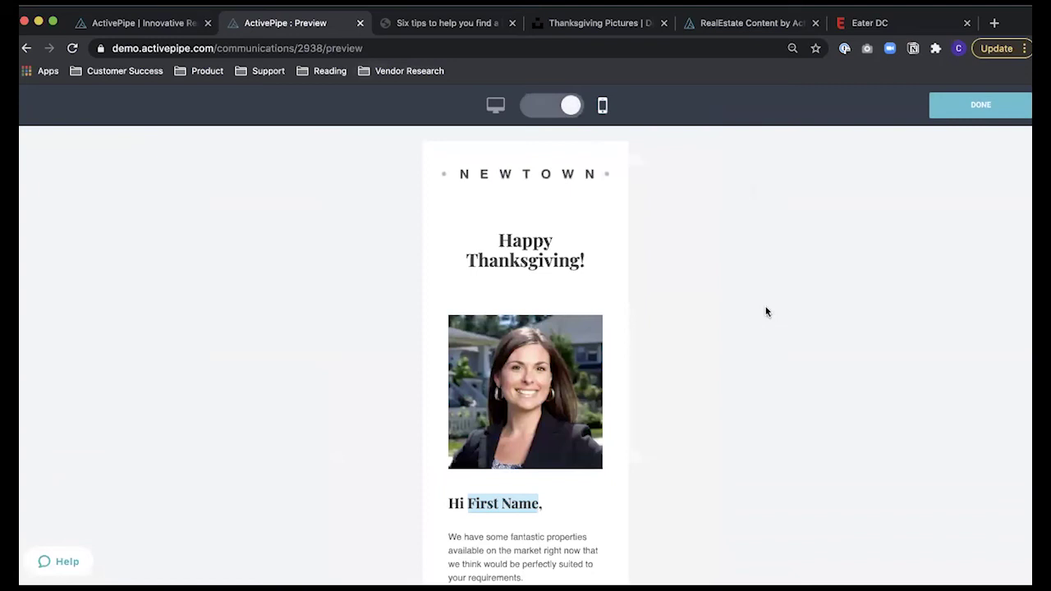
scroll(764, 309, "down", 6)
scroll(764, 309, "up", 6)
left_click(957, 107)
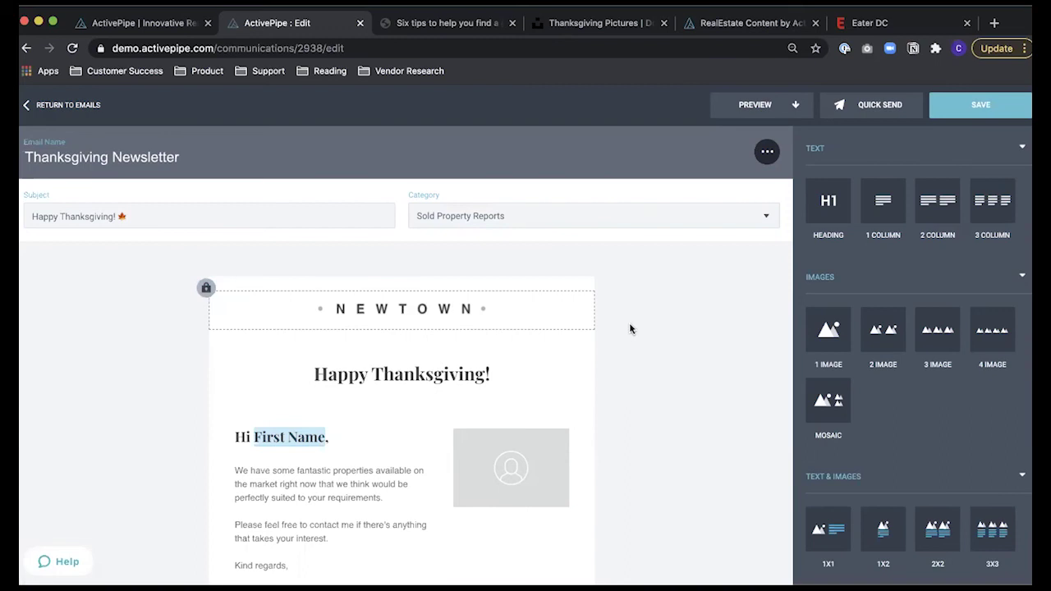
Step: Add a logo block between the Newtown header and the Happy Thanksgiving heading, and browse My Images for it without choosing an image
scroll(948, 325, "down", 5)
scroll(964, 329, "down", 5)
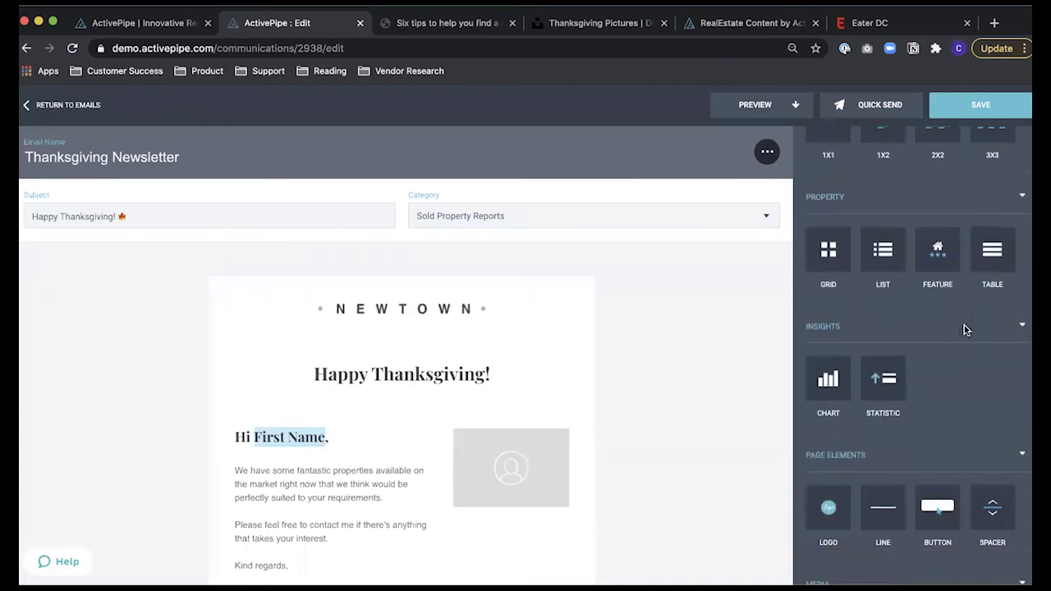
left_click_drag(816, 437, 456, 346)
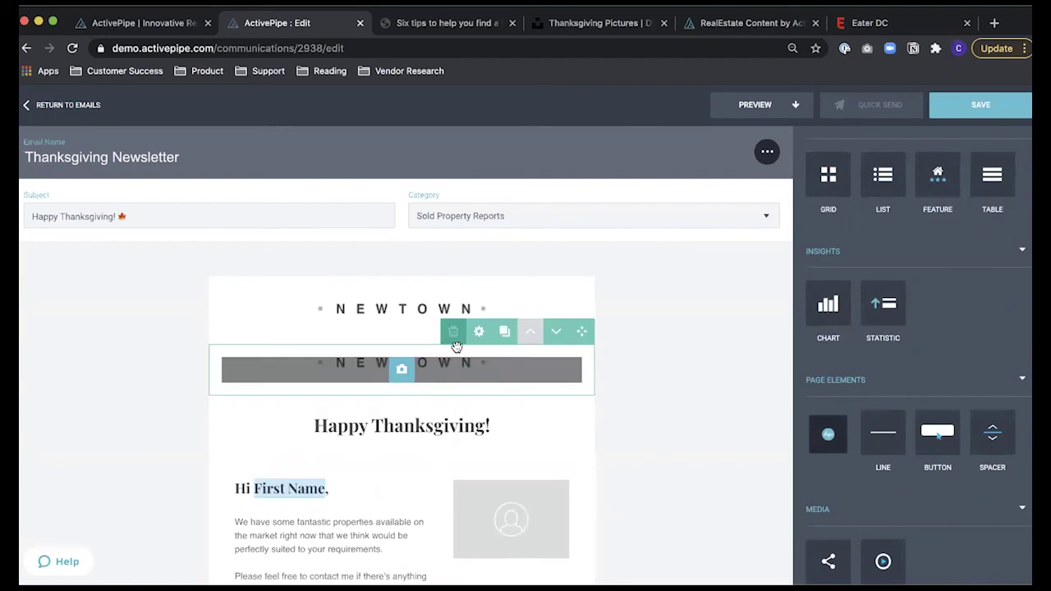
left_click(401, 370)
scroll(399, 377, "down", 5)
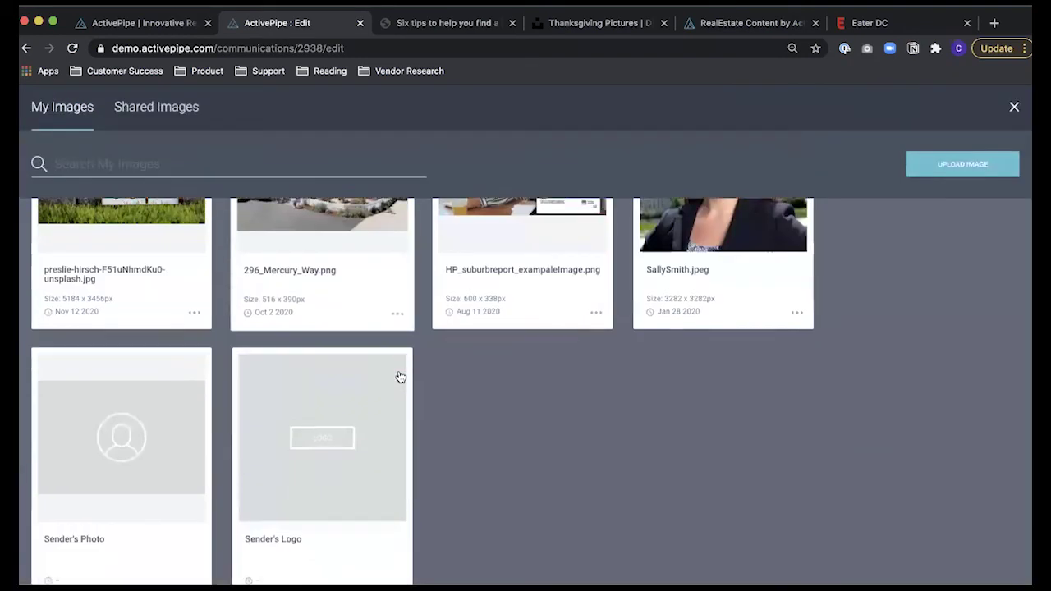
scroll(446, 425, "up", 5)
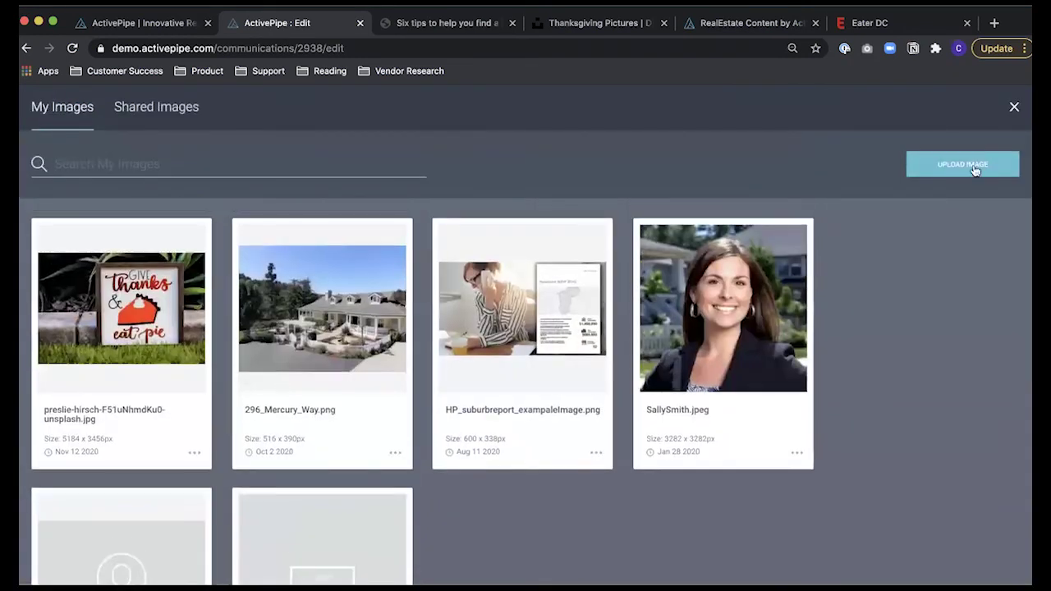
left_click(1013, 108)
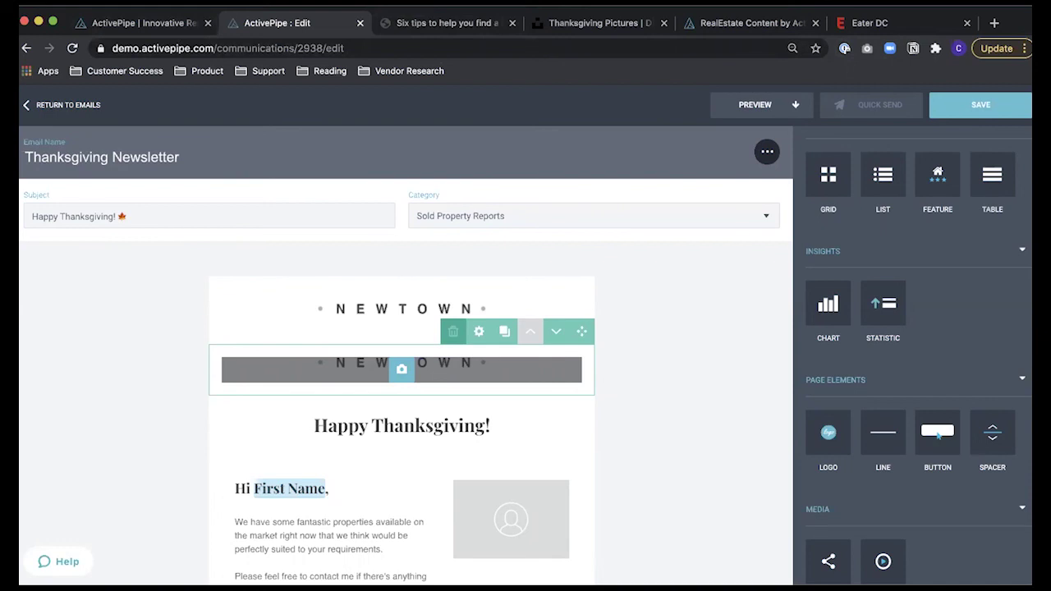
Step: Switch to the ActivePipe Support site and search its help articles for "youtube"
scroll(608, 459, "down", 2)
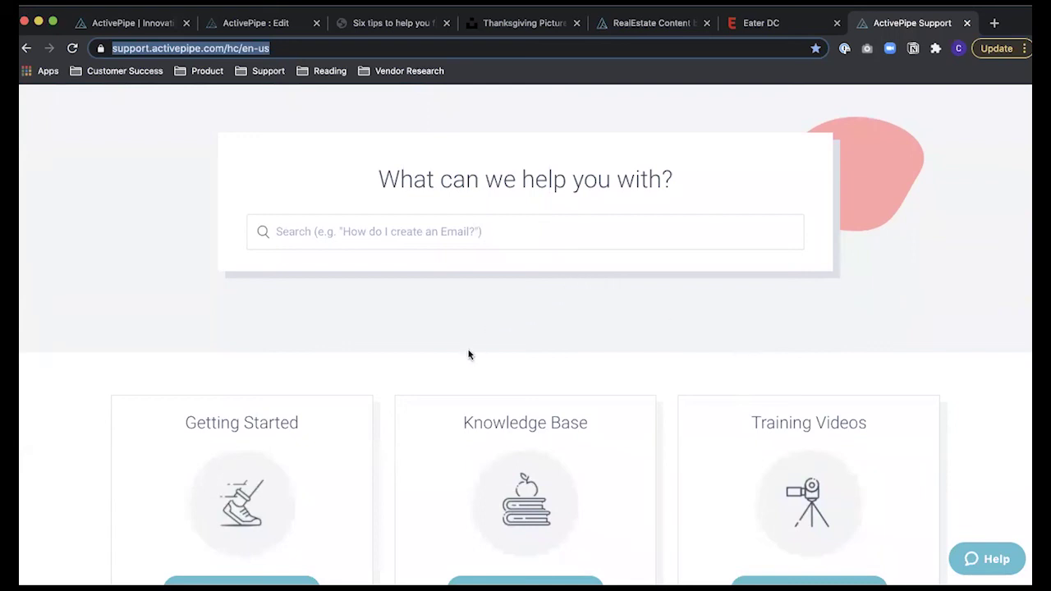
left_click(265, 325)
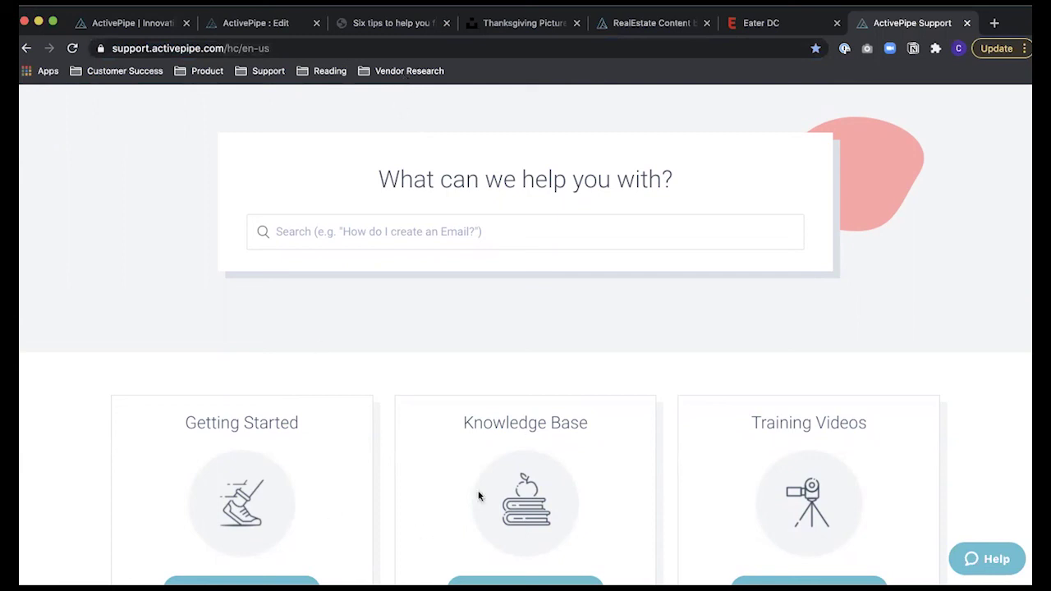
scroll(521, 452, "down", 2)
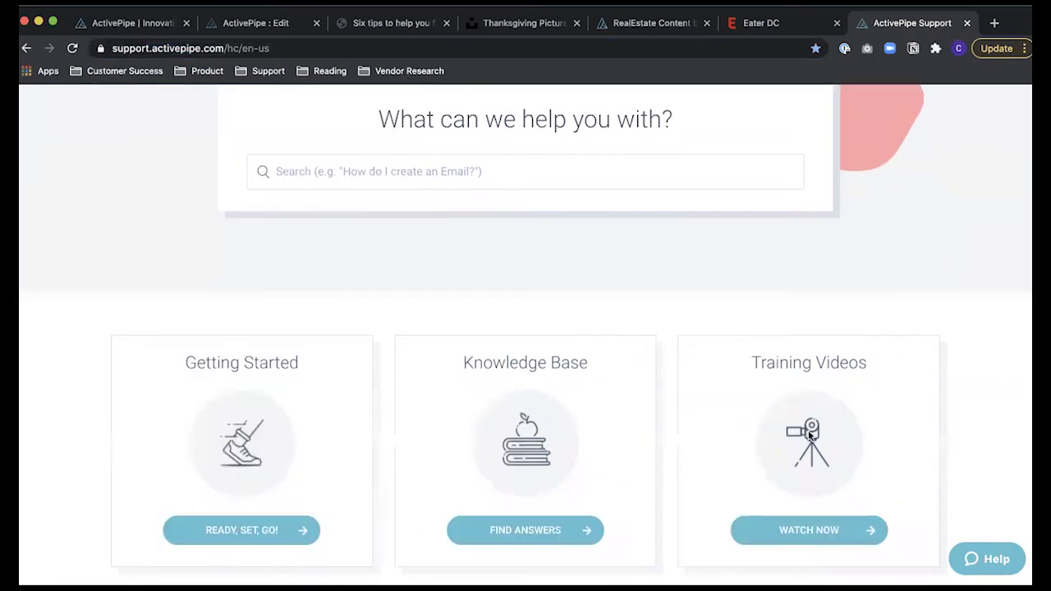
left_click(669, 170)
type("youtube")
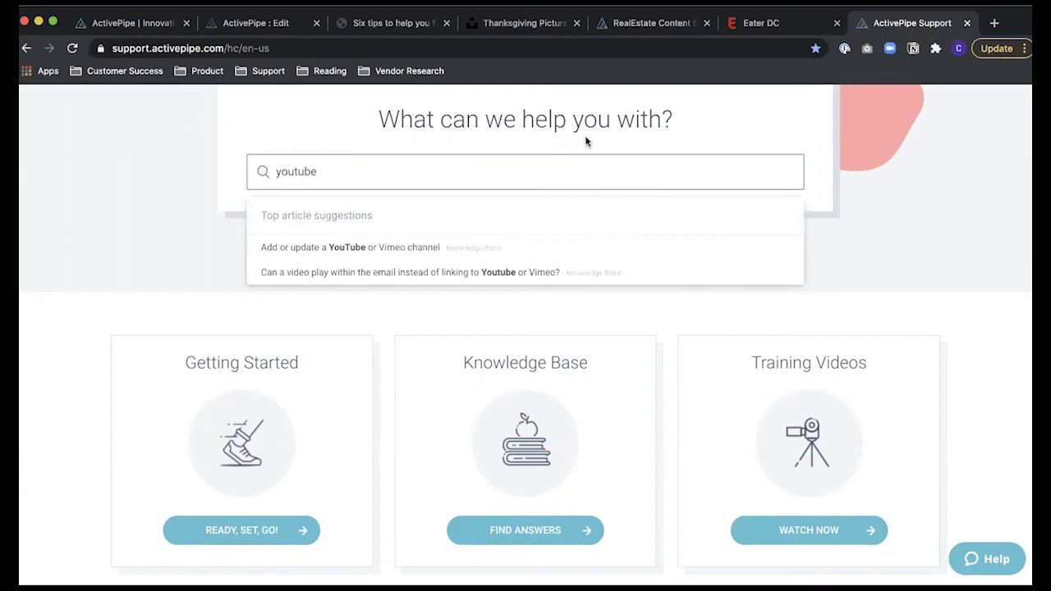
Step: Open the "Add or update a YouTube or Vimeo channel" article and look over its instructions and related topics
left_click(333, 246)
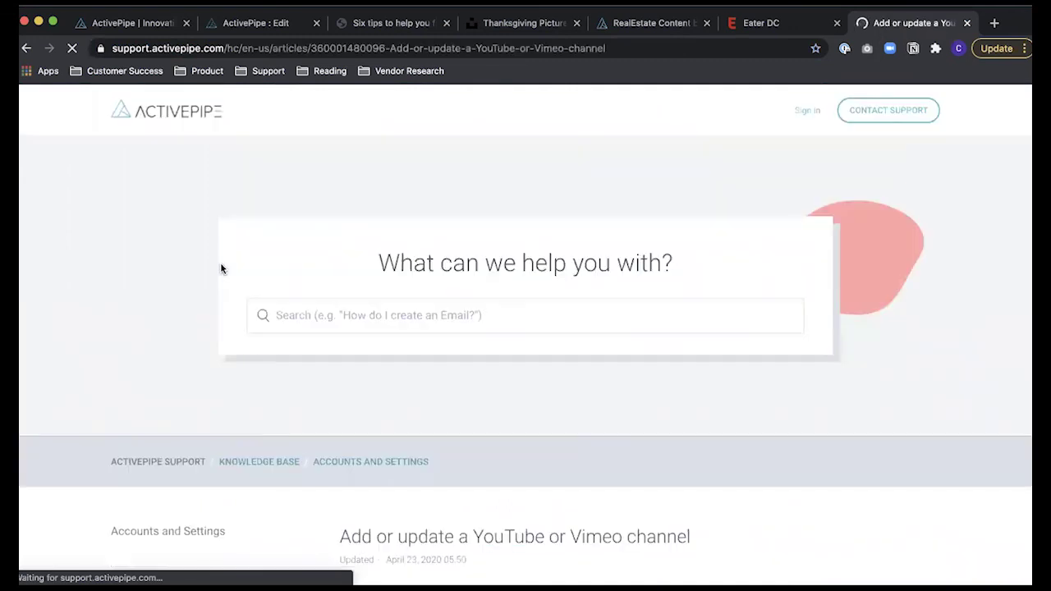
scroll(158, 287, "down", 10)
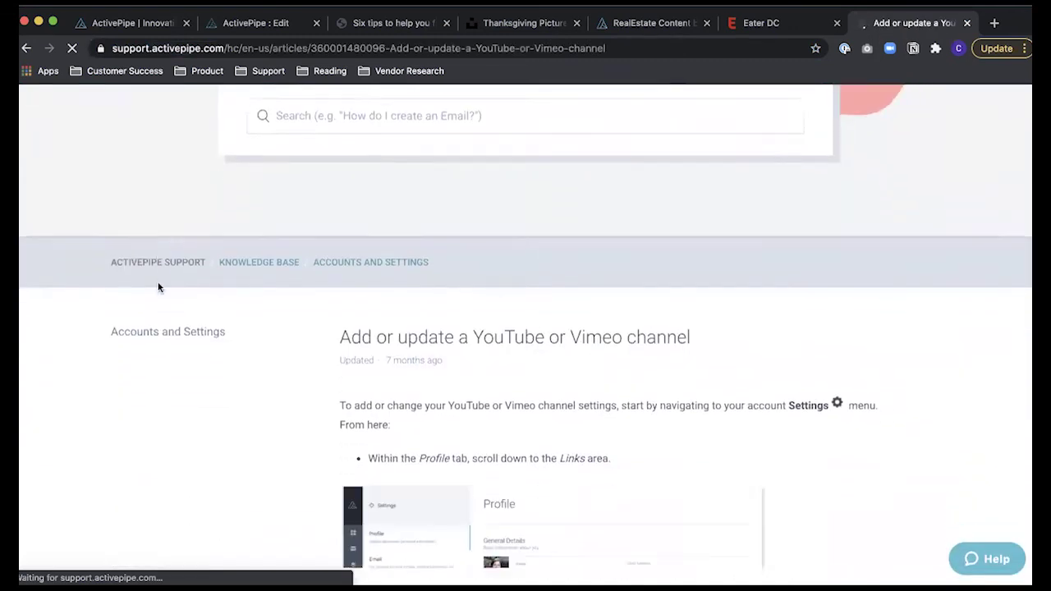
scroll(159, 287, "up", 5)
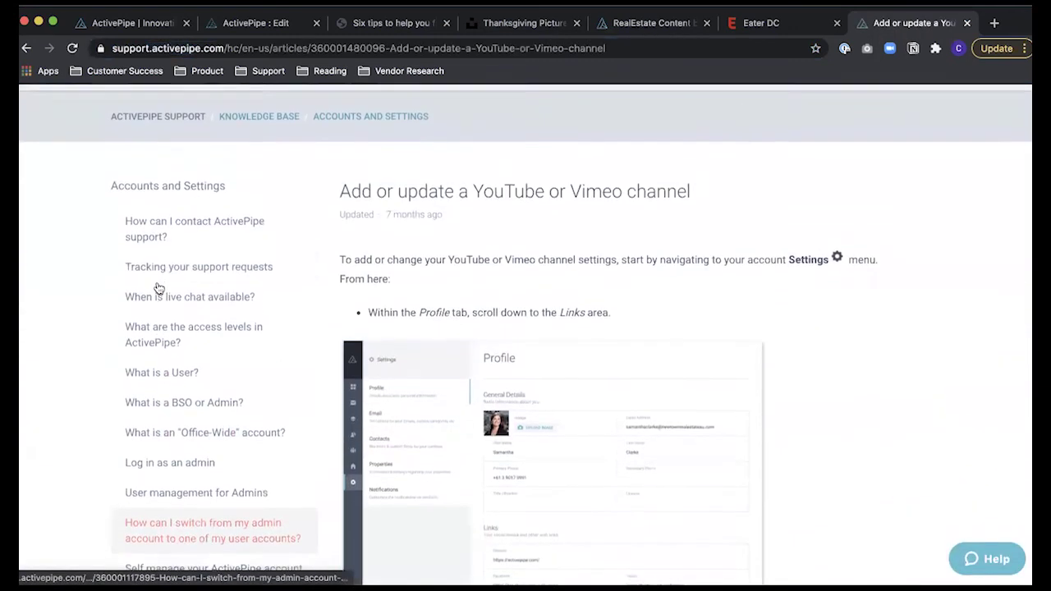
scroll(158, 289, "up", 2)
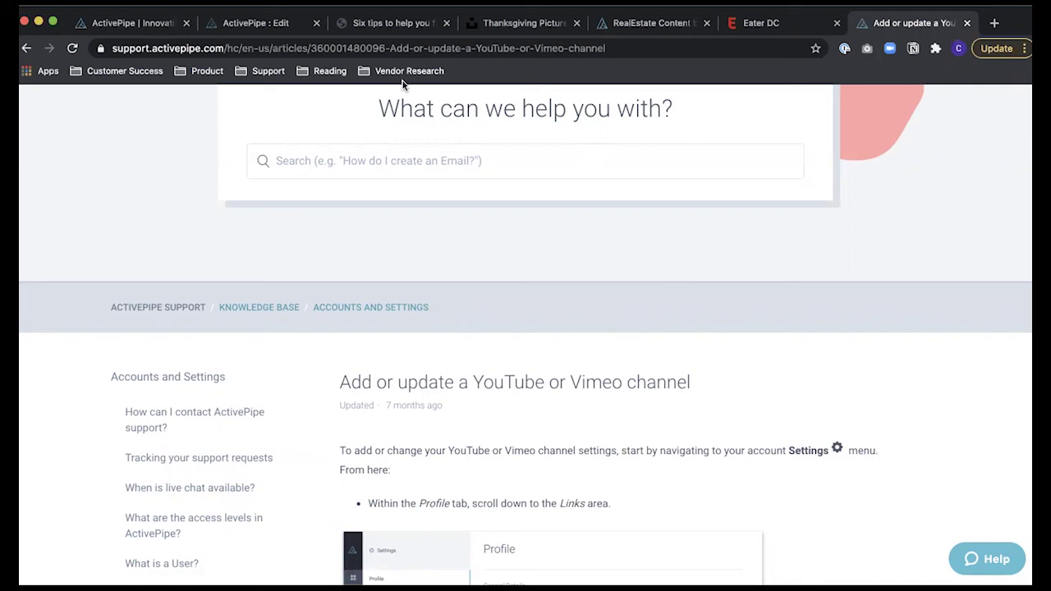
Step: Return to the Thanksgiving Newsletter in the ActivePipe email editor and save it
left_click(261, 26)
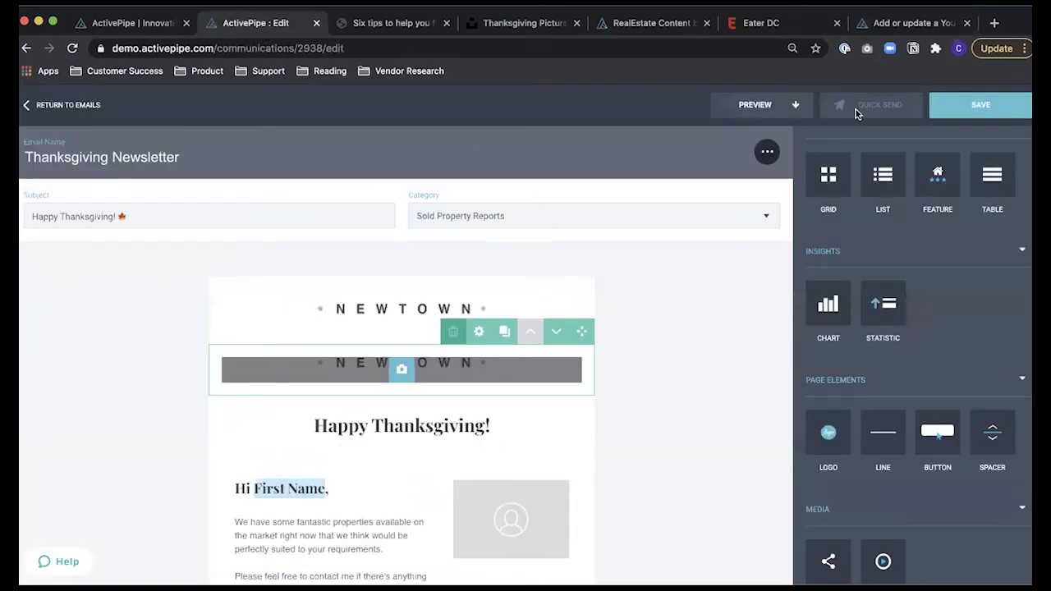
left_click(982, 105)
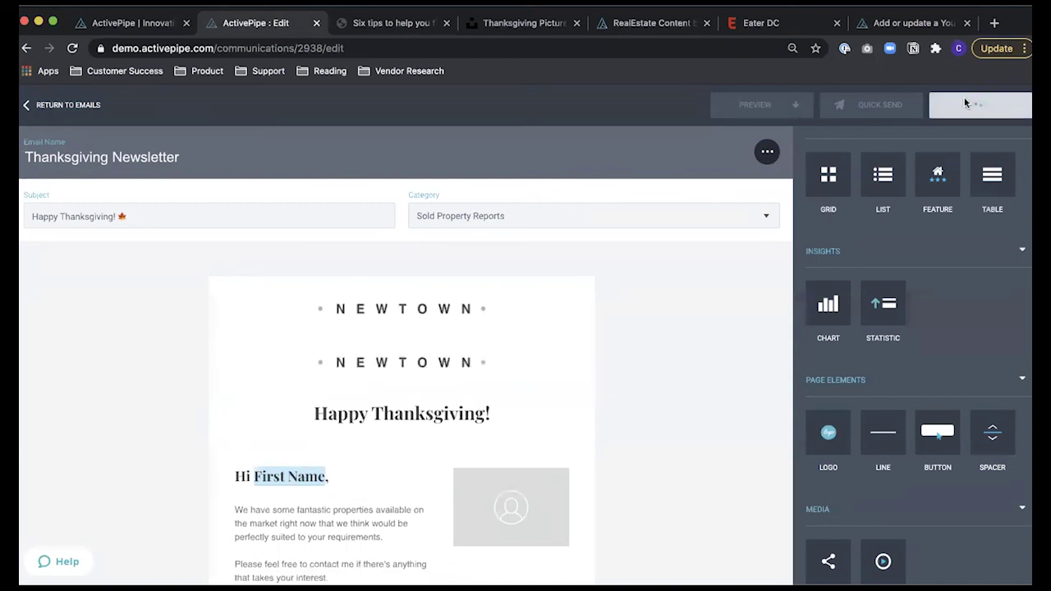
Step: Start a quick send of the newsletter and choose the First Home Buyer and Buyer tags as recipients
left_click(904, 109)
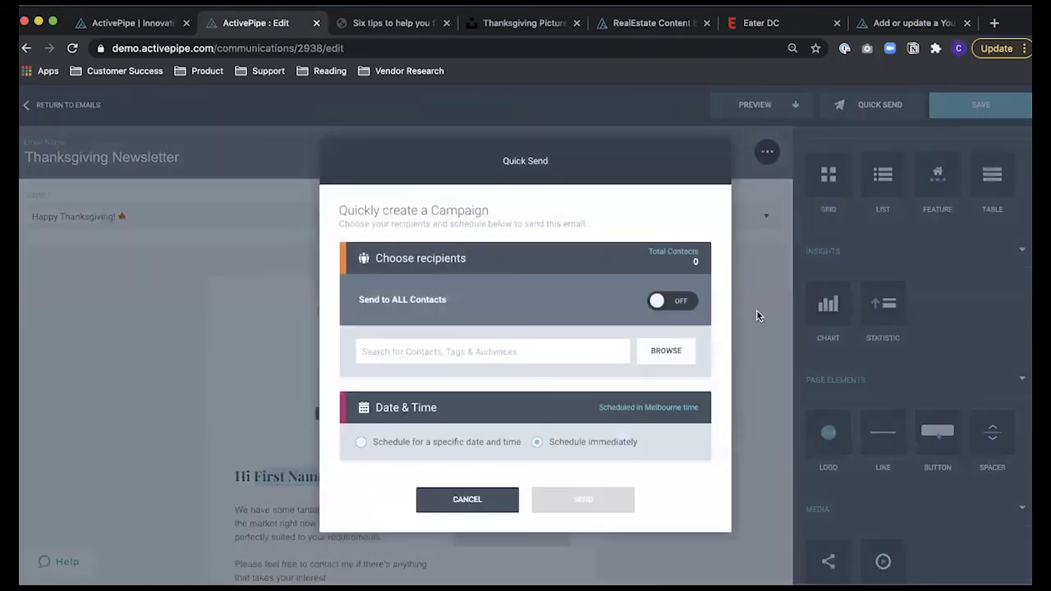
left_click(650, 358)
left_click(165, 255)
left_click(165, 226)
left_click(868, 530)
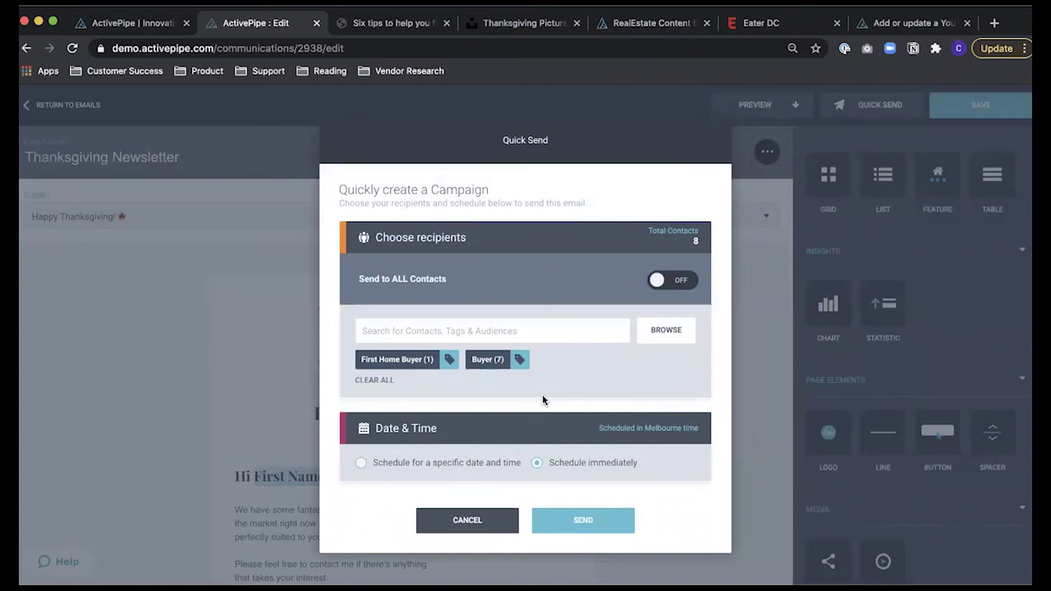
Step: Remove both recipient tags from the quick send and apply only the Buyer tag
left_click(519, 359)
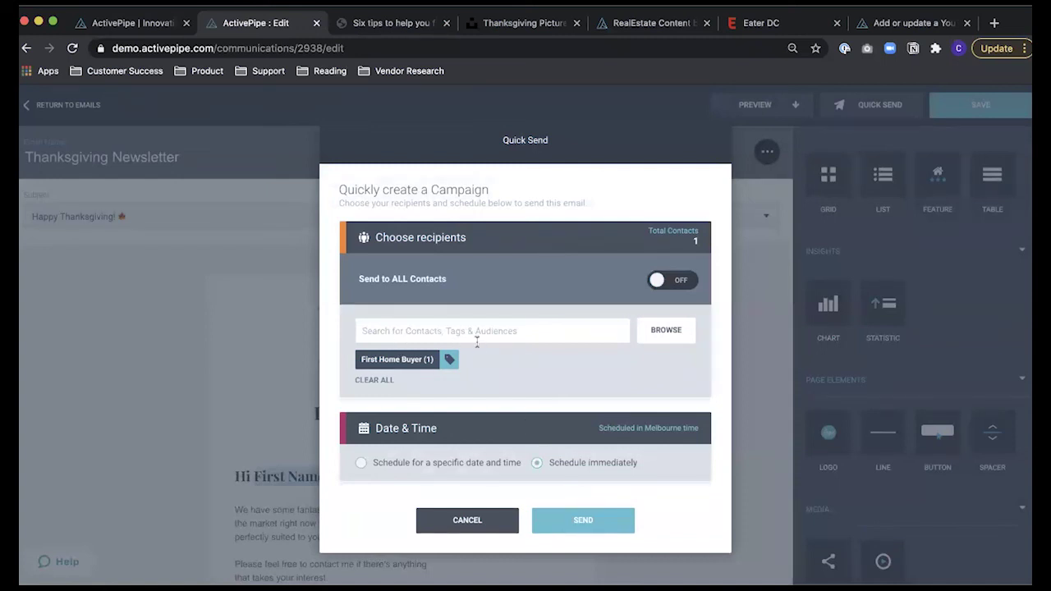
left_click(448, 358)
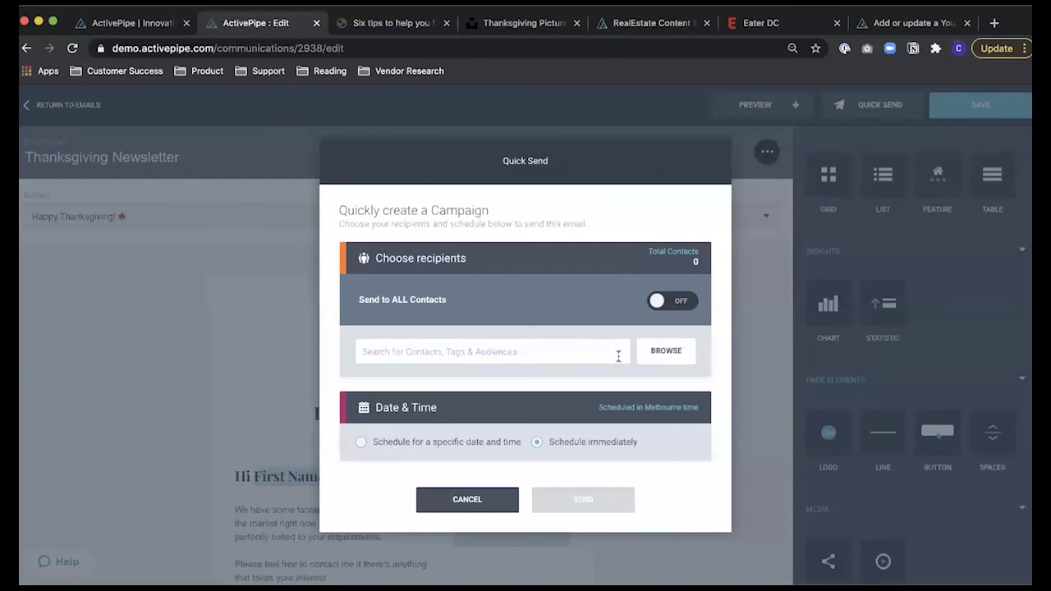
left_click(664, 352)
left_click(166, 226)
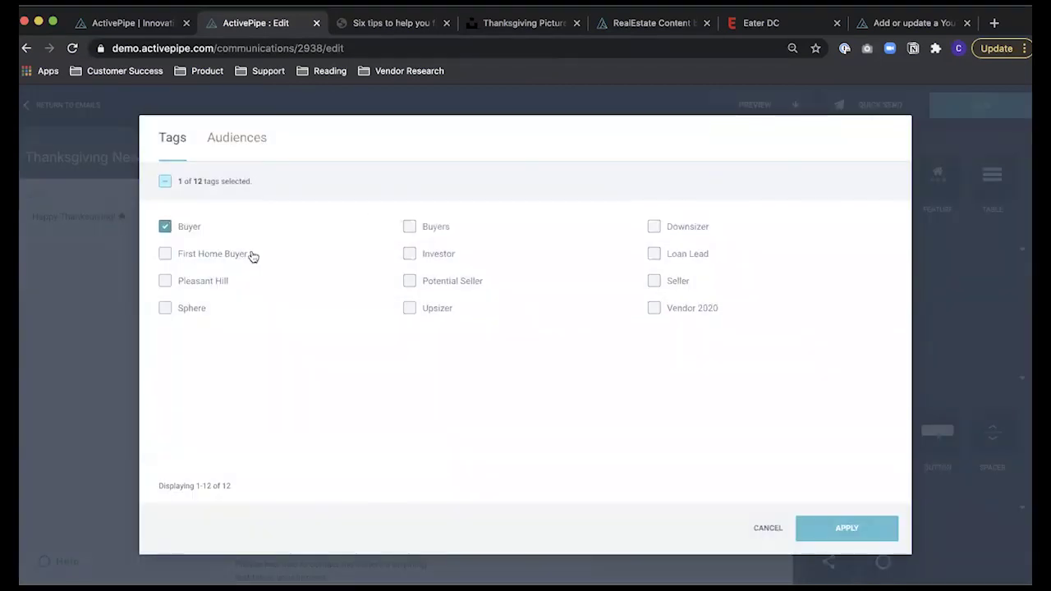
left_click(818, 527)
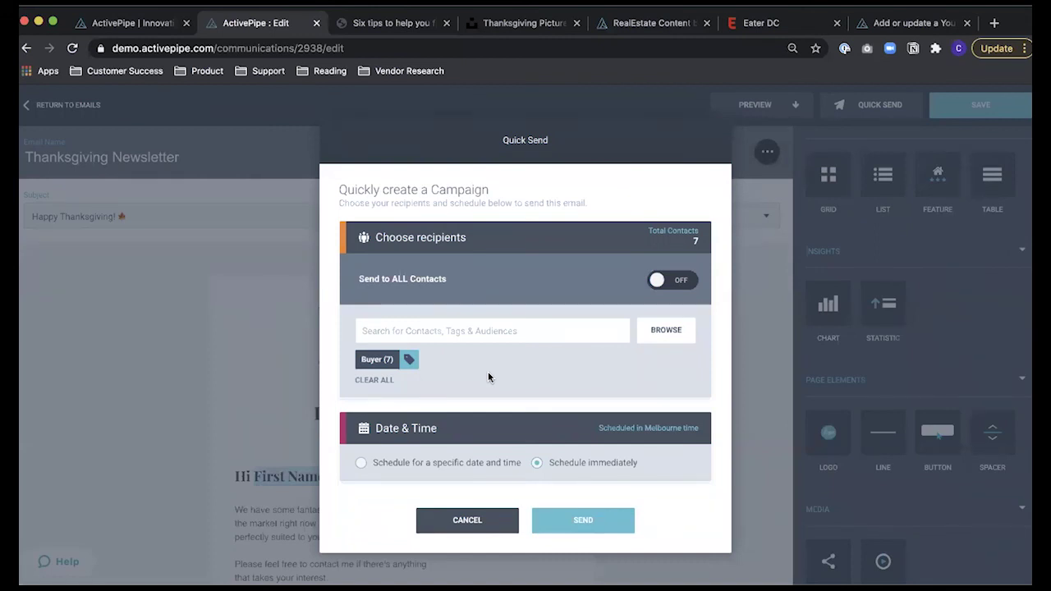
Step: Add the First Home Buyer tag to the quick send recipients, and cancel the quick send without sending
left_click(649, 330)
left_click(204, 259)
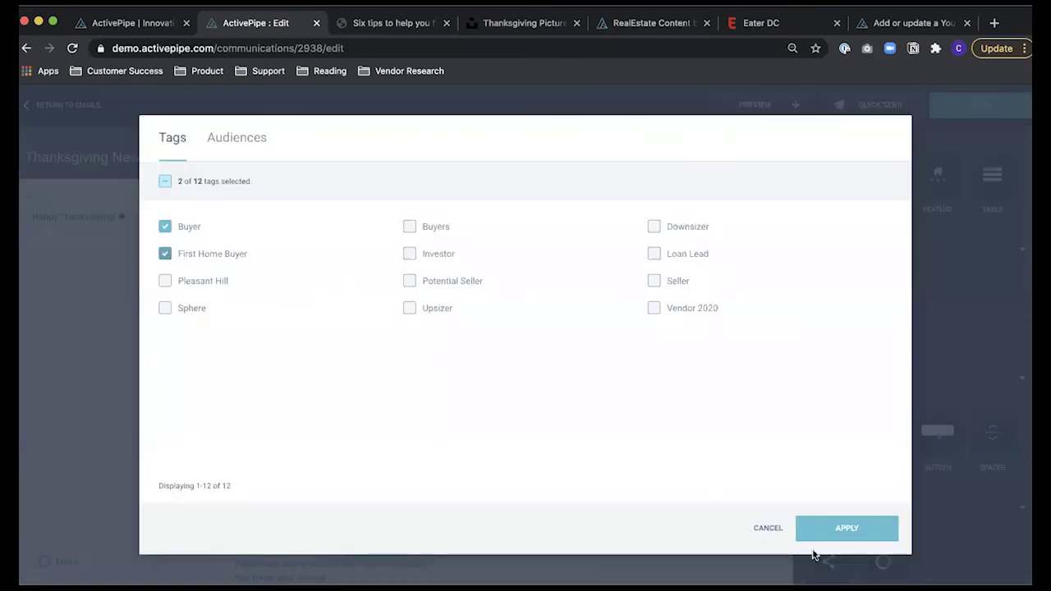
left_click(845, 529)
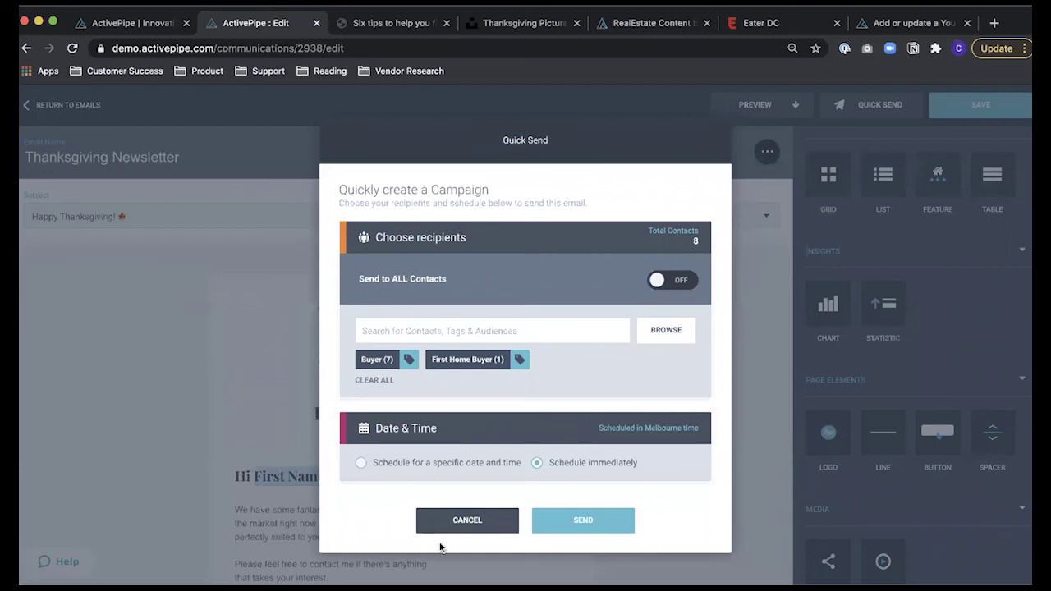
left_click(481, 521)
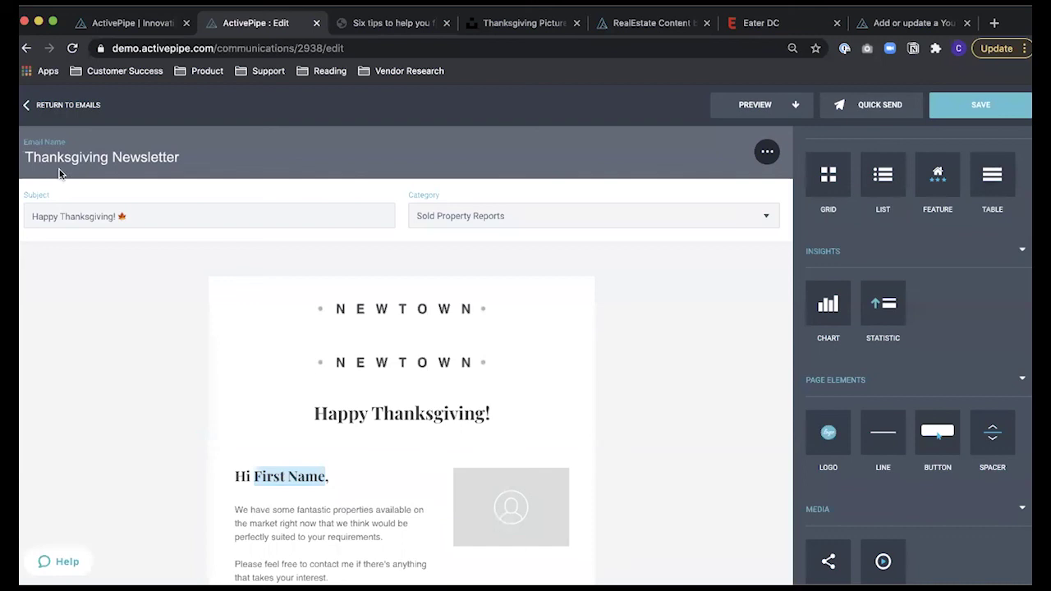
Step: Leave the email editor for the campaigns list and open the report of the finished Local links (Quick Send) campaign
left_click(57, 110)
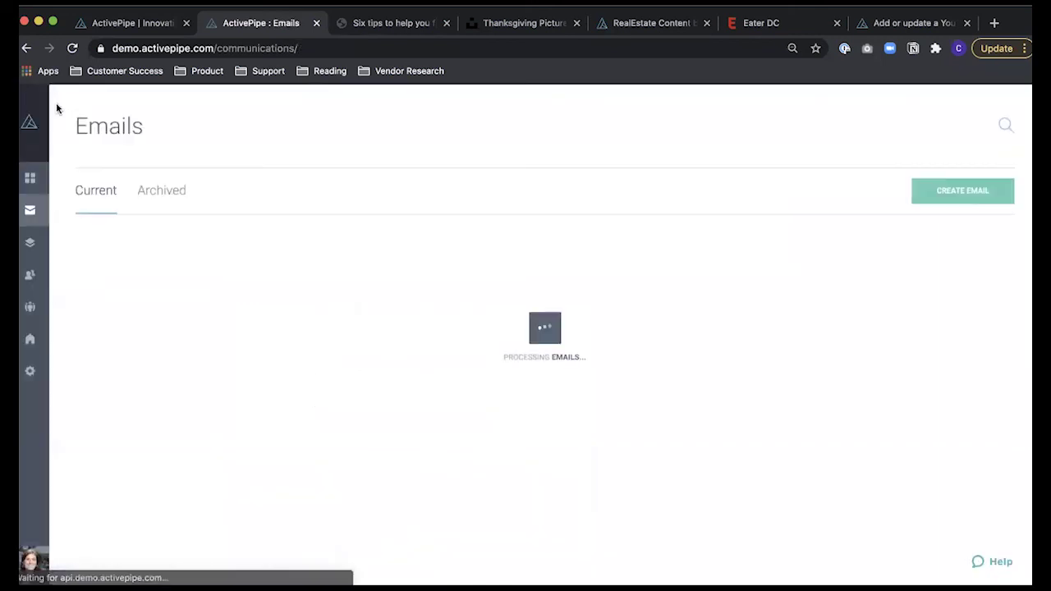
mouse_move(47, 239)
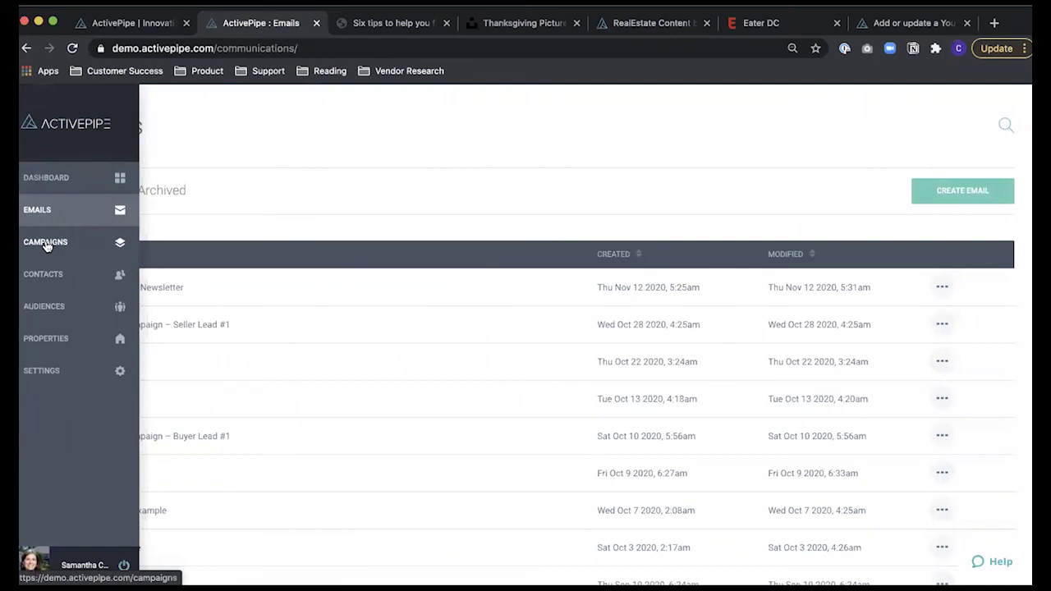
left_click(47, 243)
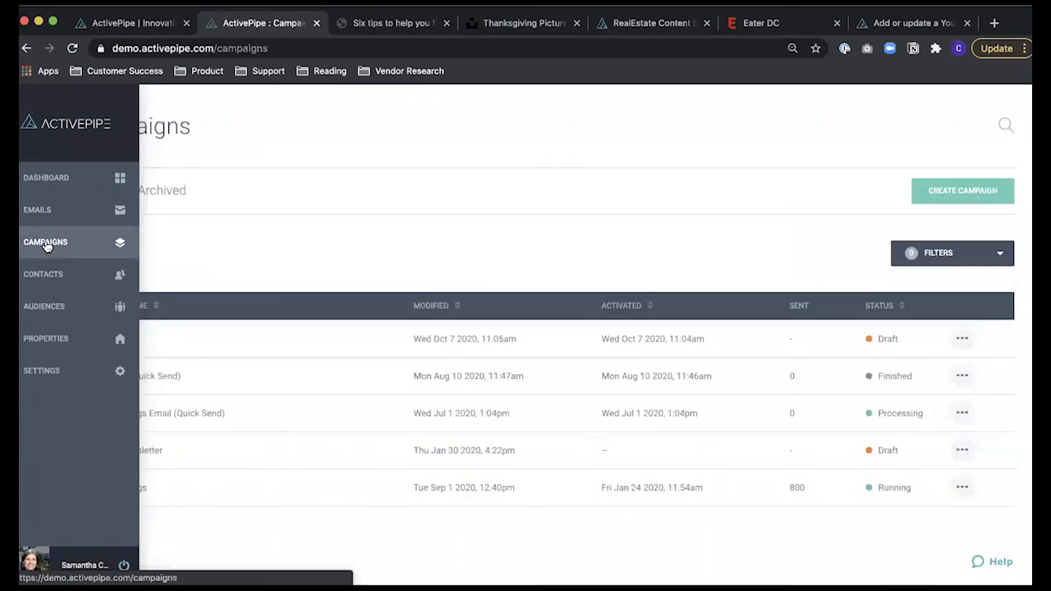
left_click(459, 375)
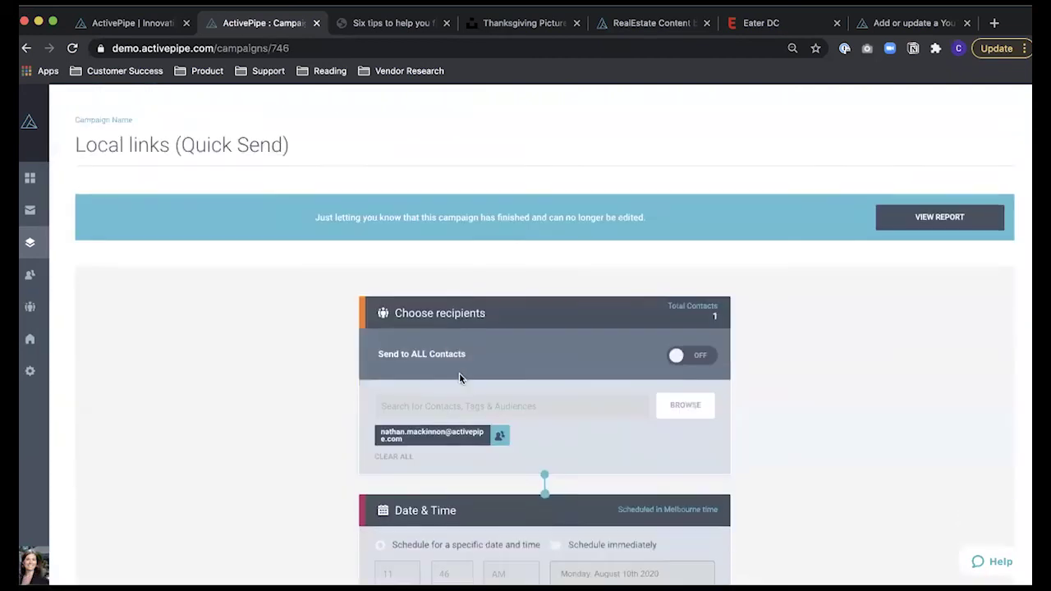
left_click(900, 205)
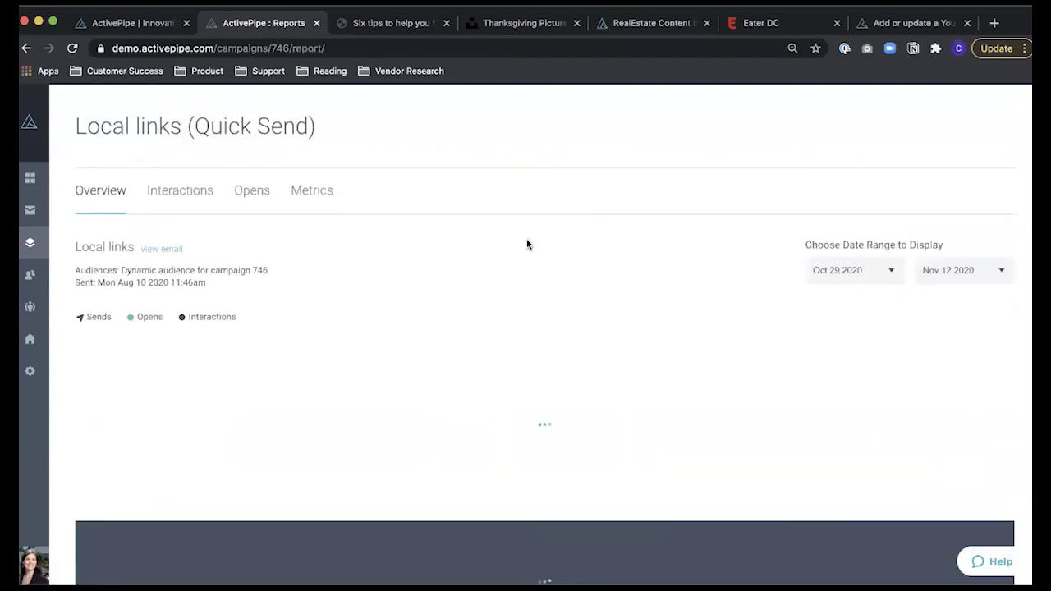
Step: View the Local links campaign's email in the browser and select its full web address
left_click(165, 249)
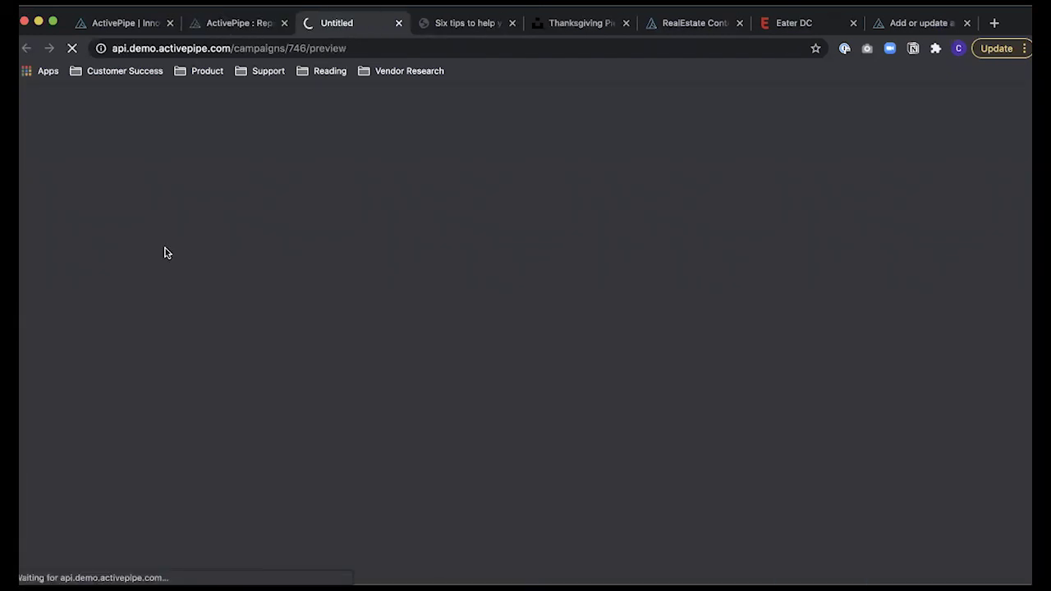
left_click(238, 23)
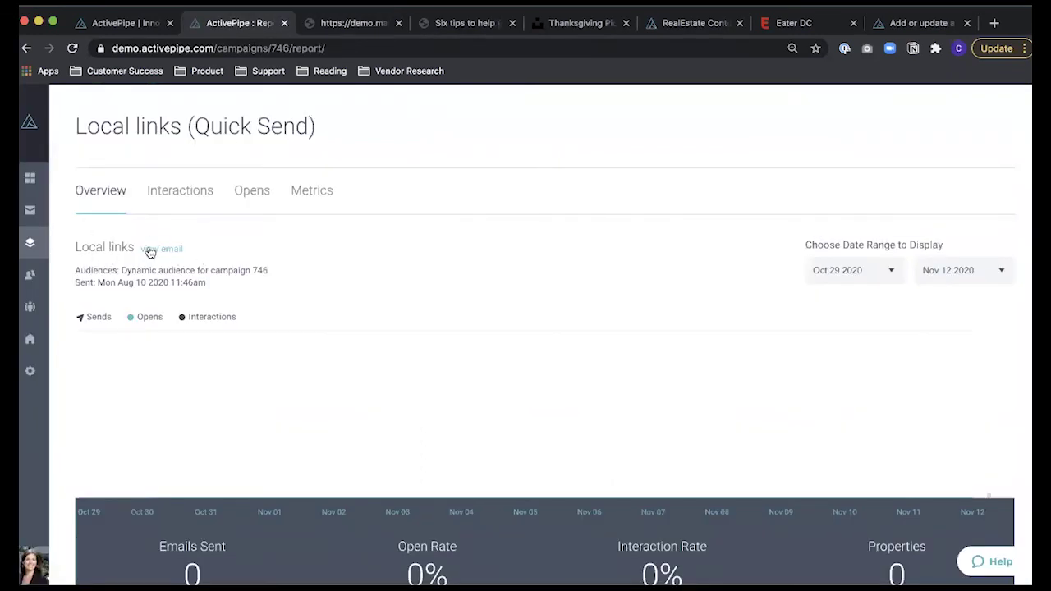
left_click(332, 23)
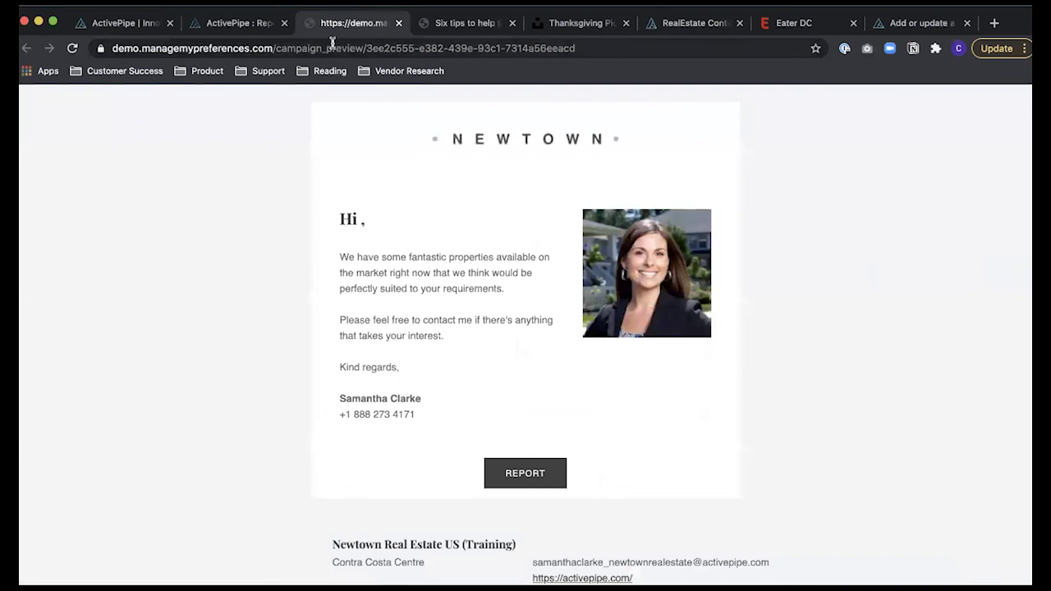
left_click(332, 45)
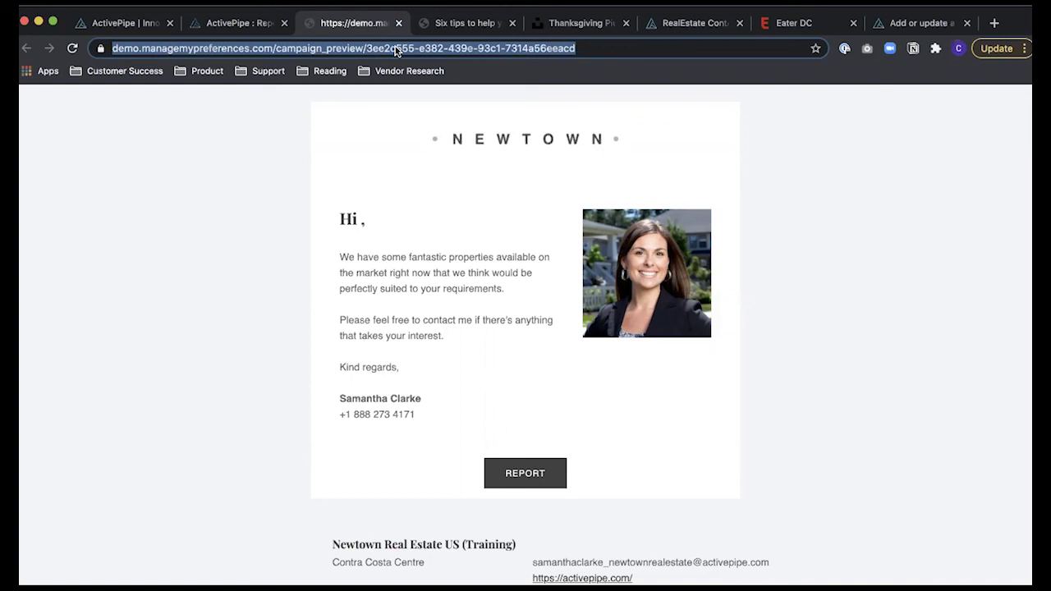
Step: Return to the Local links campaign report and open the ActivePipe Support help chat at its question field
left_click(251, 28)
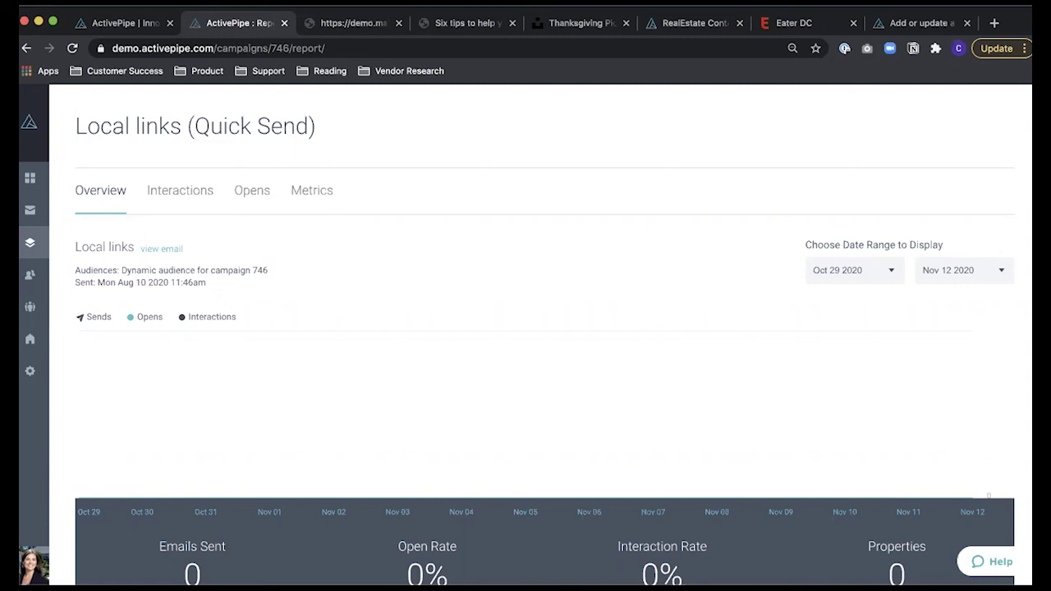
left_click(993, 565)
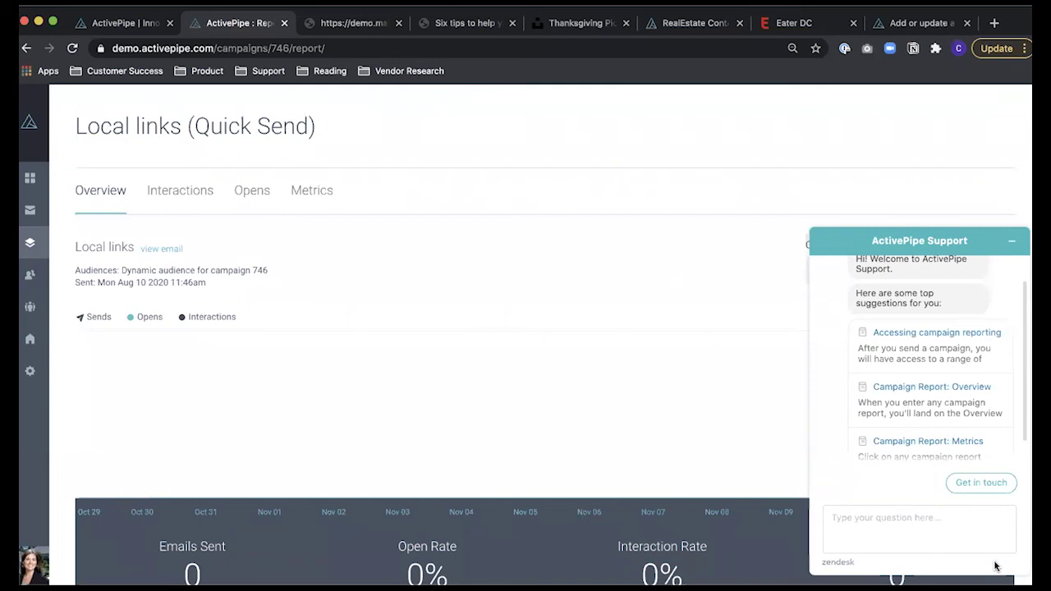
left_click(952, 517)
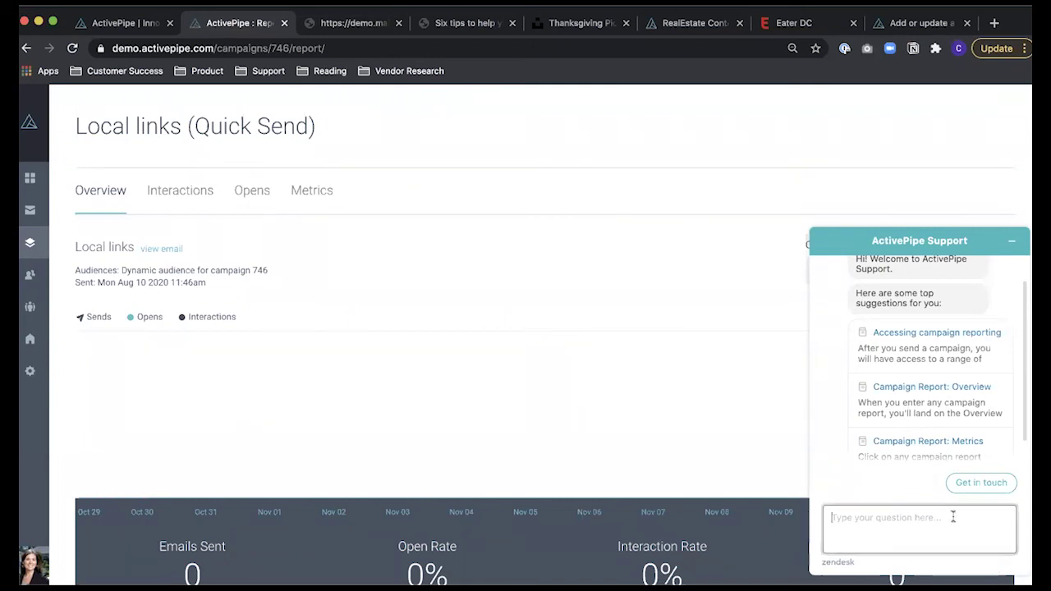